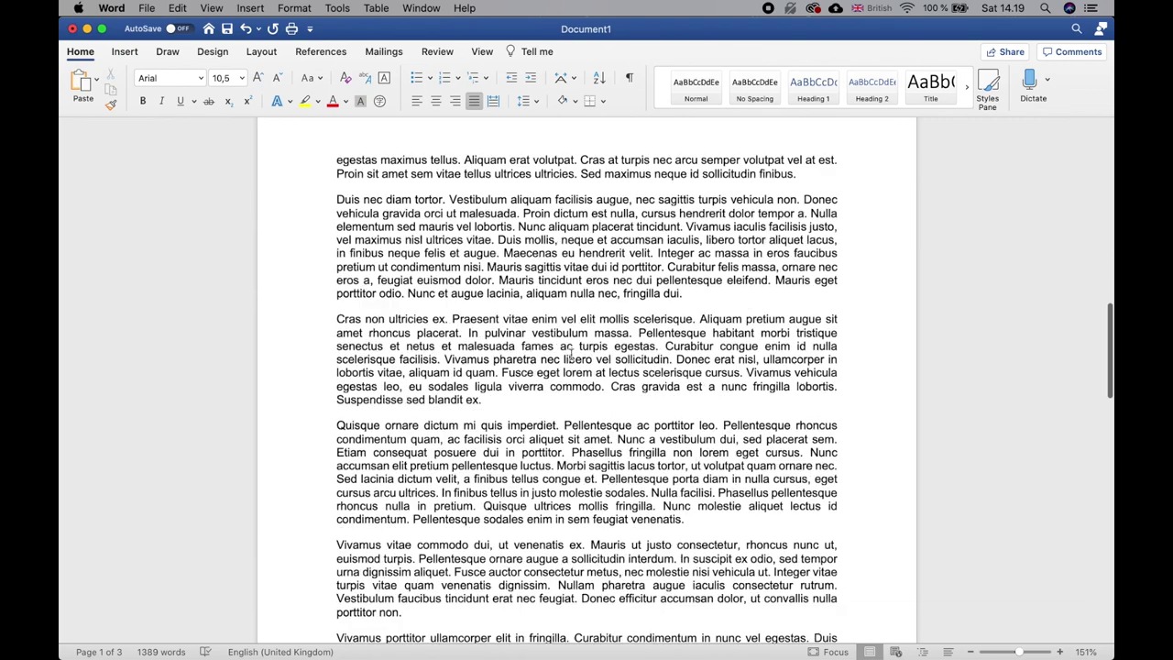
{"action": "scroll", "coordinate": [571, 355], "scroll_direction": "down", "scroll_amount": 15}
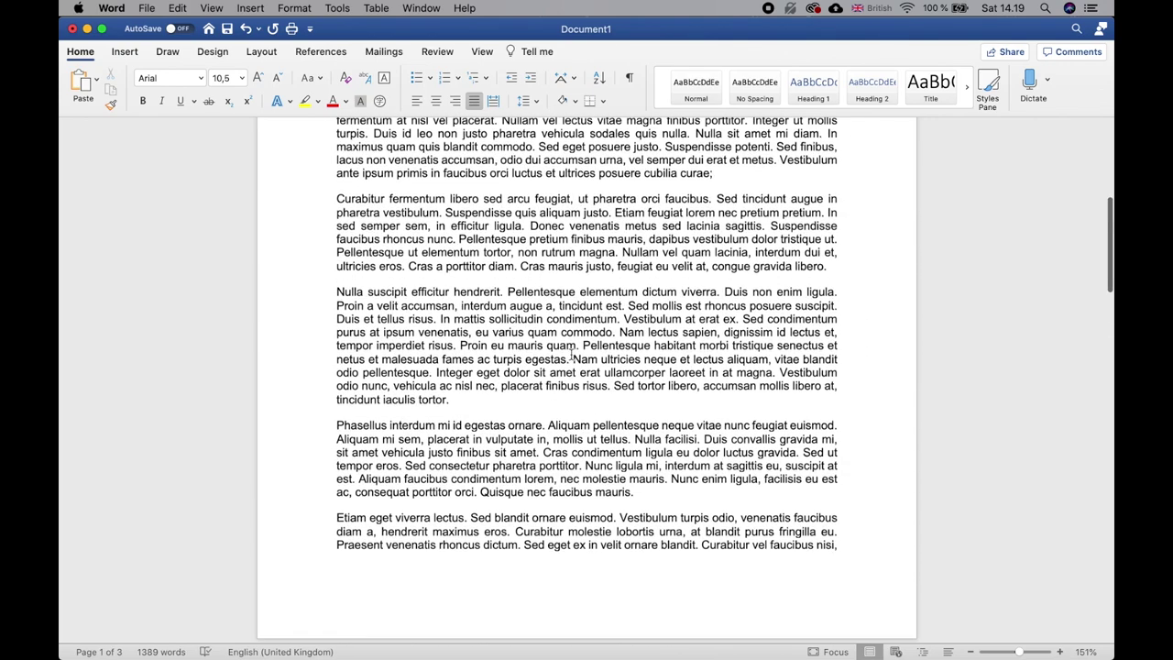
- Scroll to the top and review the cover lines from BOOK TITLE to the e-mail line
{"action": "scroll", "coordinate": [571, 355], "scroll_direction": "up", "scroll_amount": 4}
{"action": "scroll", "coordinate": [571, 355], "scroll_direction": "up", "scroll_amount": 12}
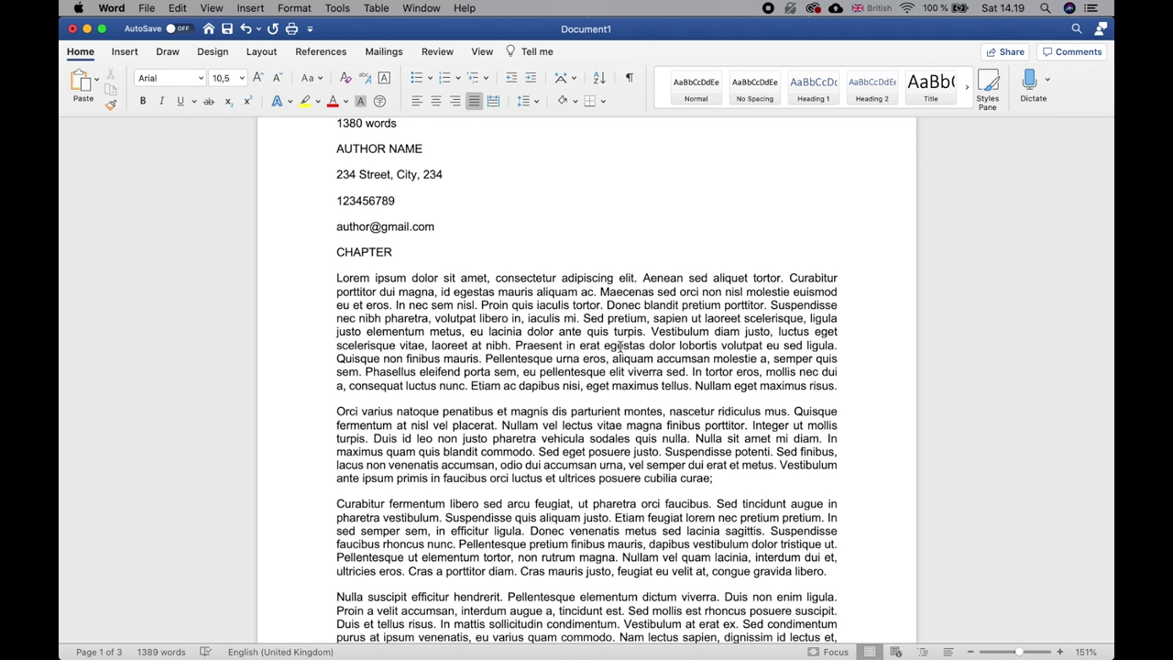
{"action": "scroll", "coordinate": [571, 355], "scroll_direction": "up", "scroll_amount": 4}
{"action": "left_click_drag", "start_coordinate": [340, 186], "coordinate": [519, 318]}
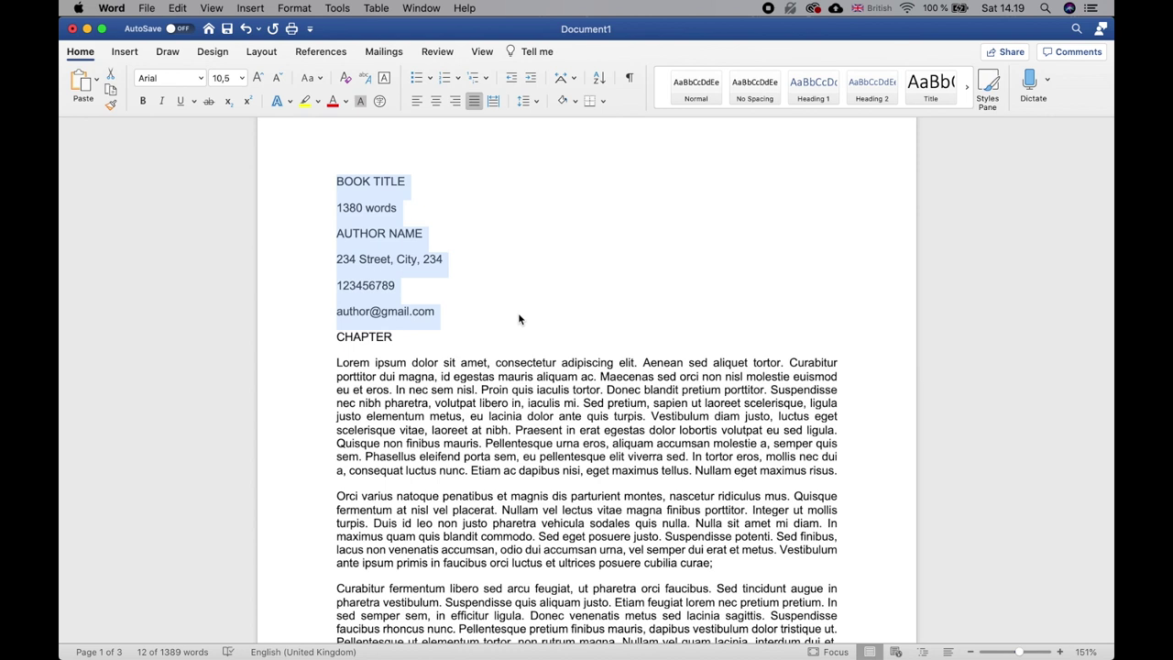
{"action": "left_click", "coordinate": [679, 393]}
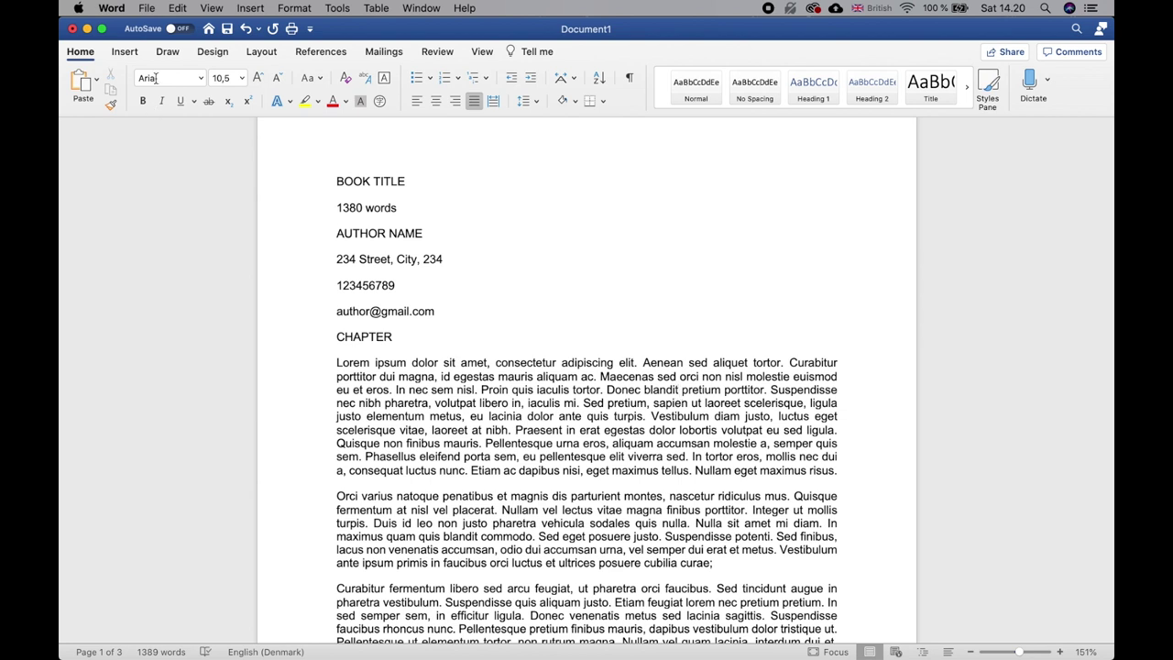
- Open Page Setup and keep A4 as the paper size
{"action": "left_click", "coordinate": [149, 9]}
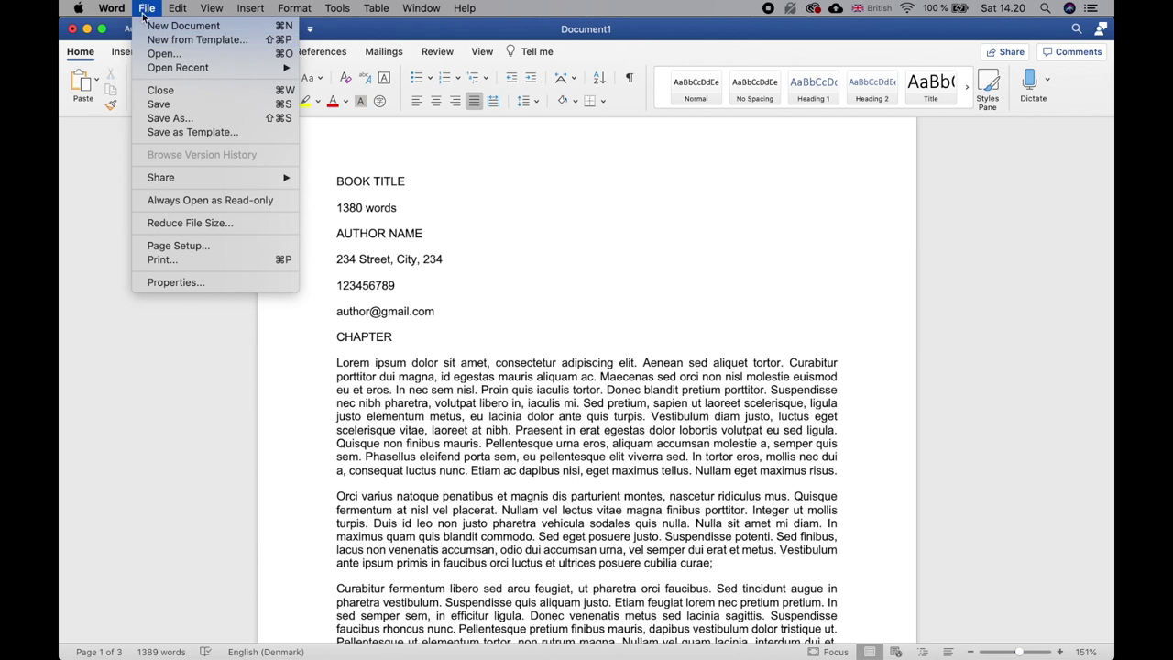
{"action": "left_click", "coordinate": [183, 246]}
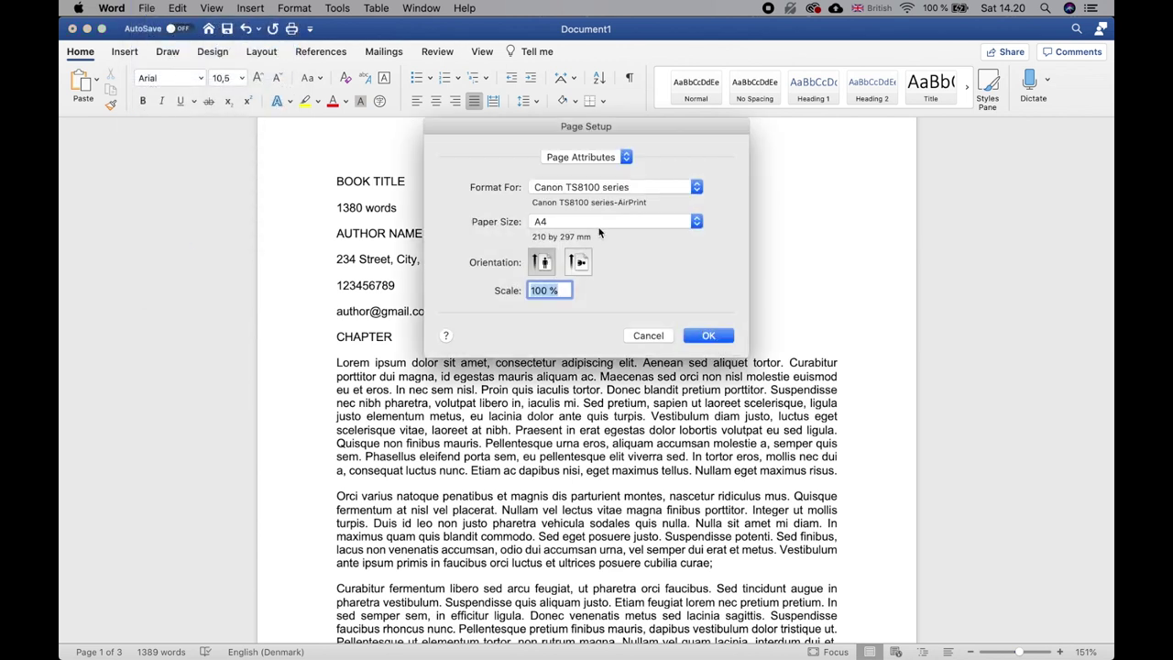
{"action": "left_click", "coordinate": [584, 222]}
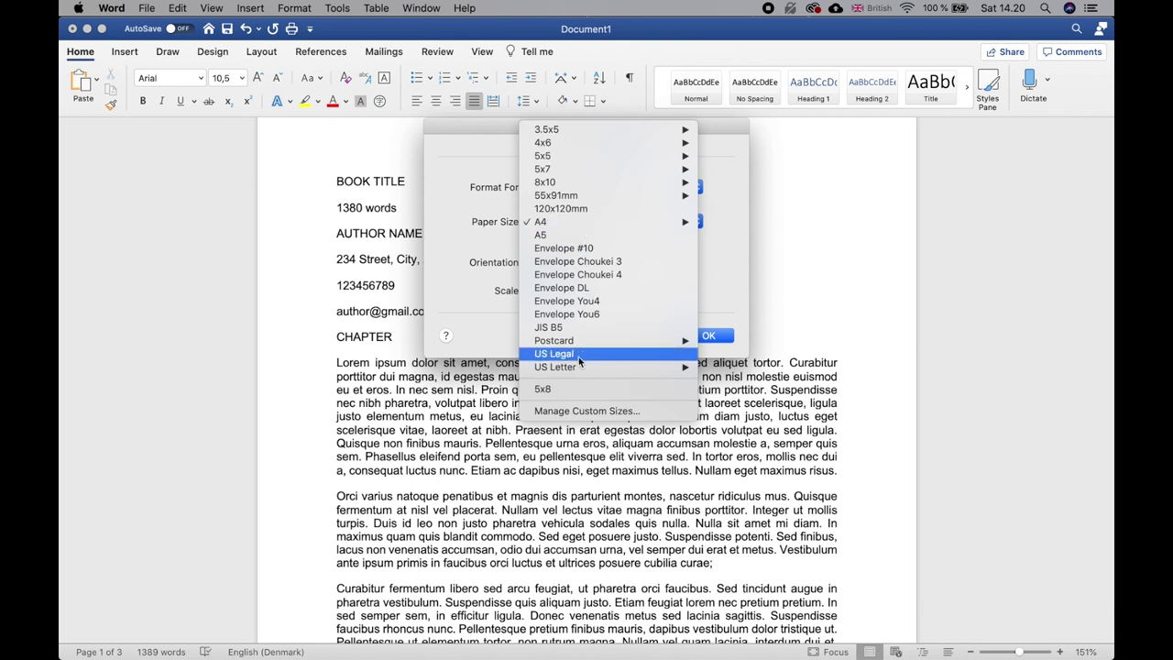
{"action": "mouse_move", "coordinate": [586, 369]}
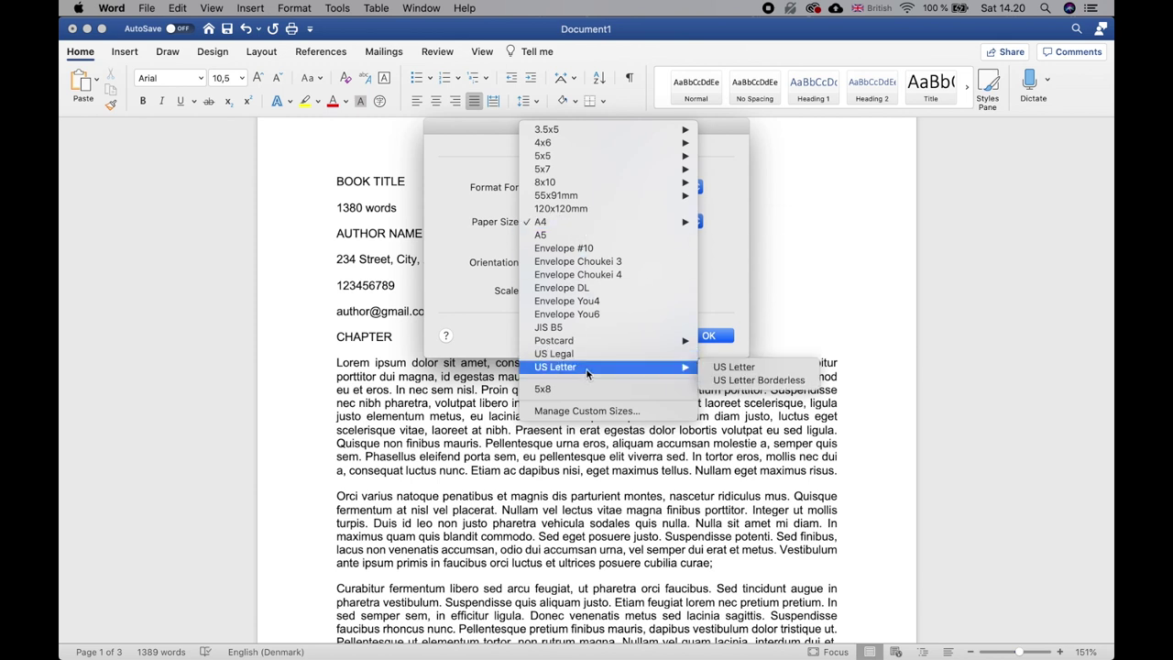
{"action": "mouse_move", "coordinate": [587, 229]}
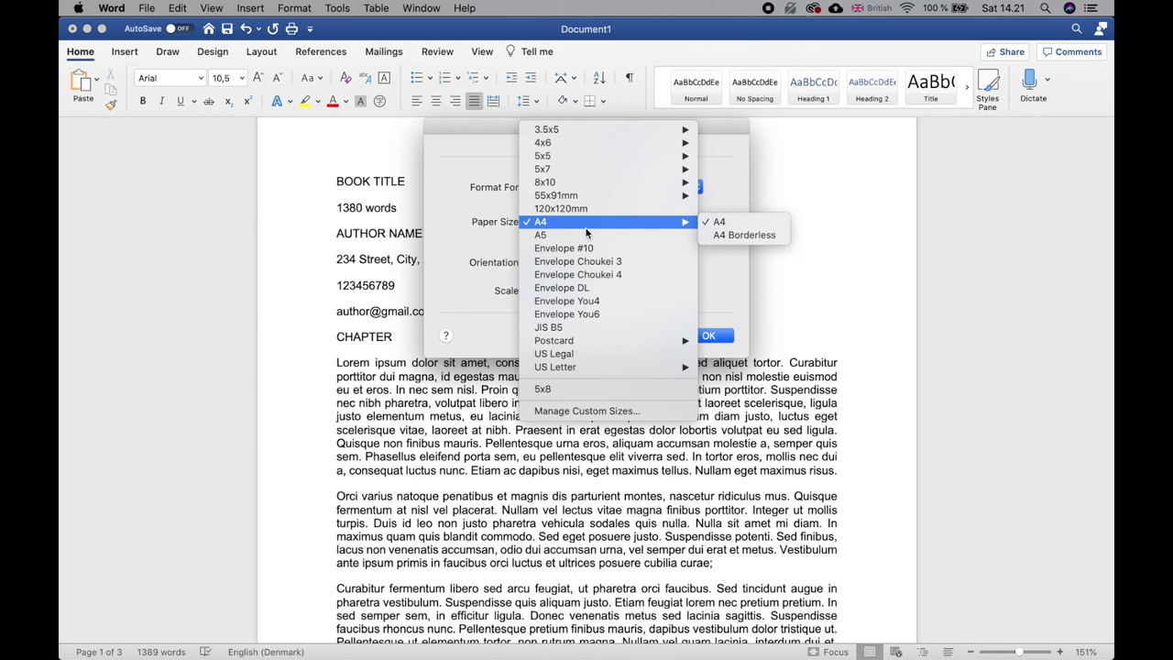
{"action": "left_click", "coordinate": [495, 243]}
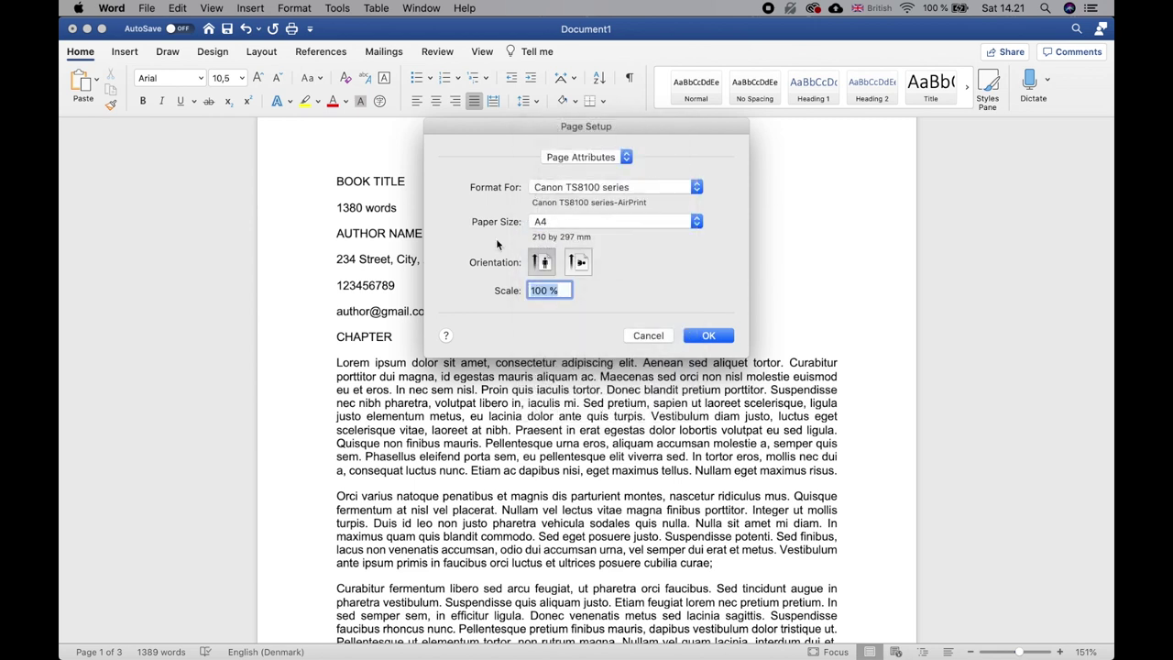
- Switch the Page Setup popup to Microsoft Word and bring up the margin settings
{"action": "left_click_drag", "start_coordinate": [581, 156], "coordinate": [581, 170]}
{"action": "left_click", "coordinate": [576, 158]}
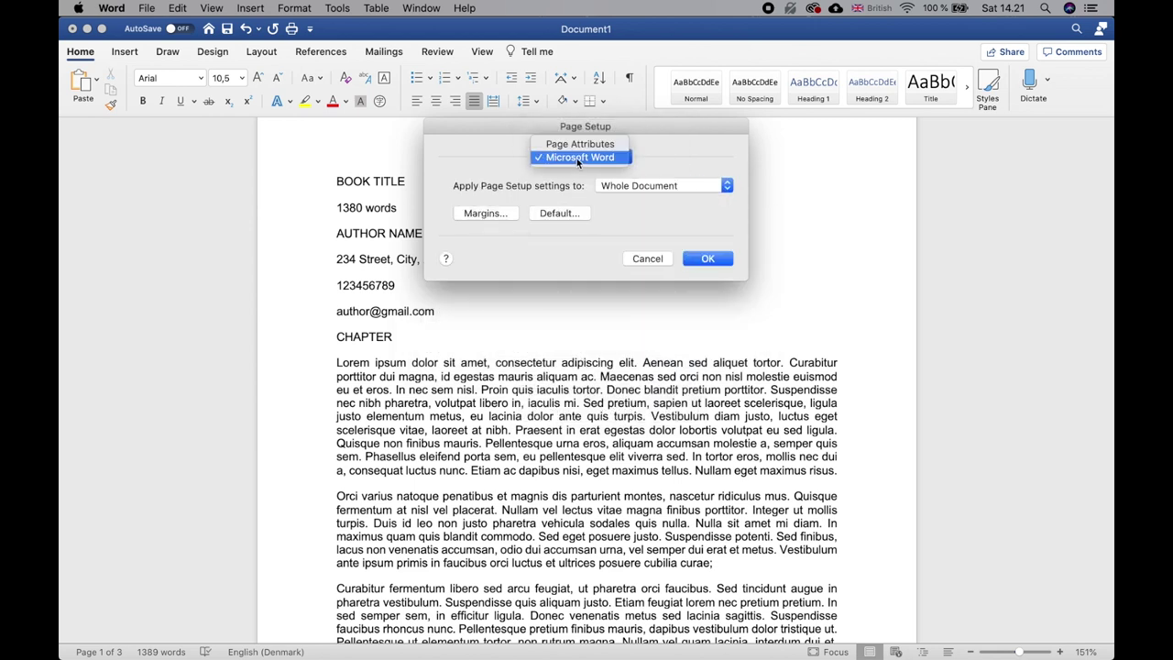
{"action": "left_click", "coordinate": [575, 156]}
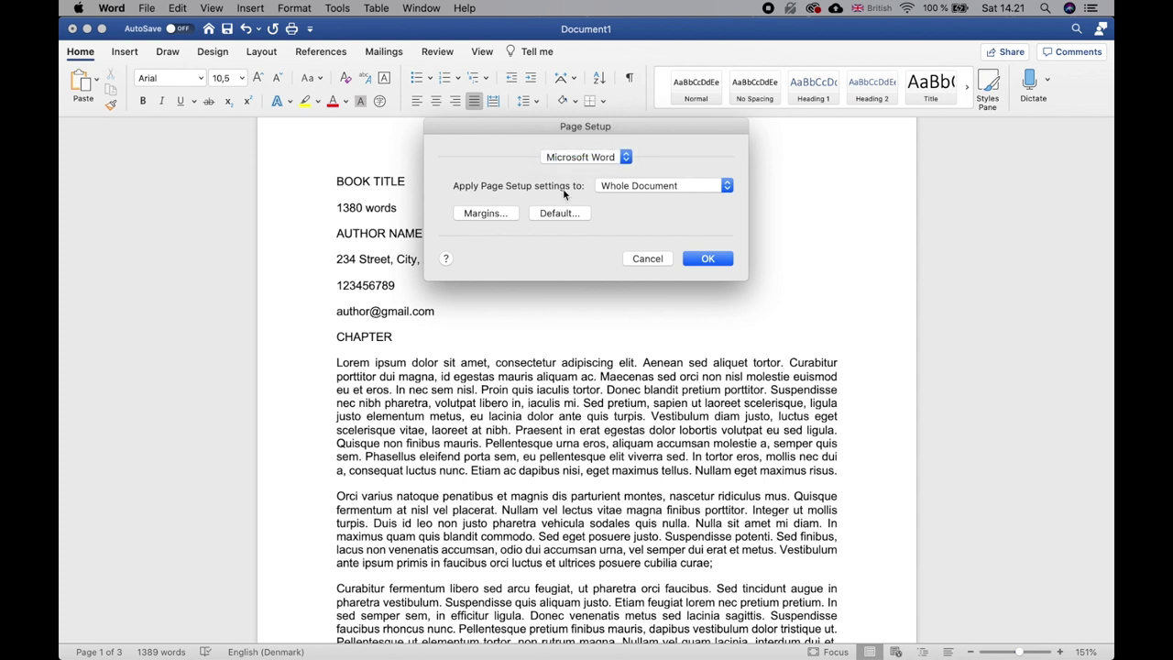
{"action": "left_click", "coordinate": [486, 213]}
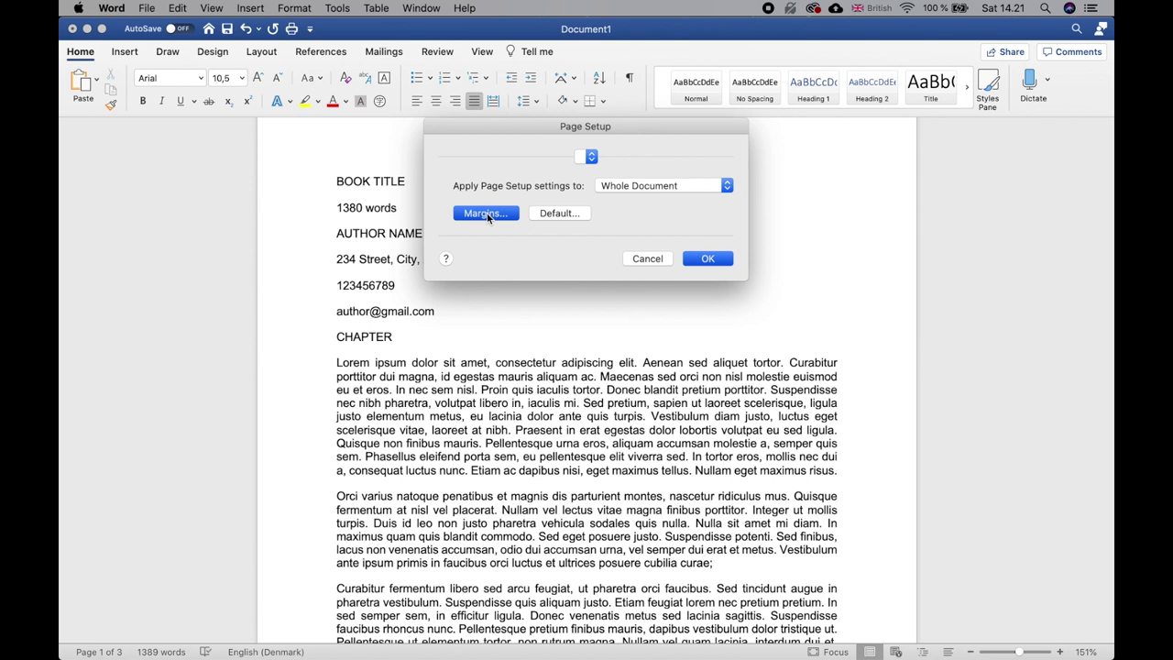
- Confirm top, bottom, left and right margins are 2,54 cm and close the dialog
{"action": "left_click_drag", "start_coordinate": [507, 132], "coordinate": [481, 159]}
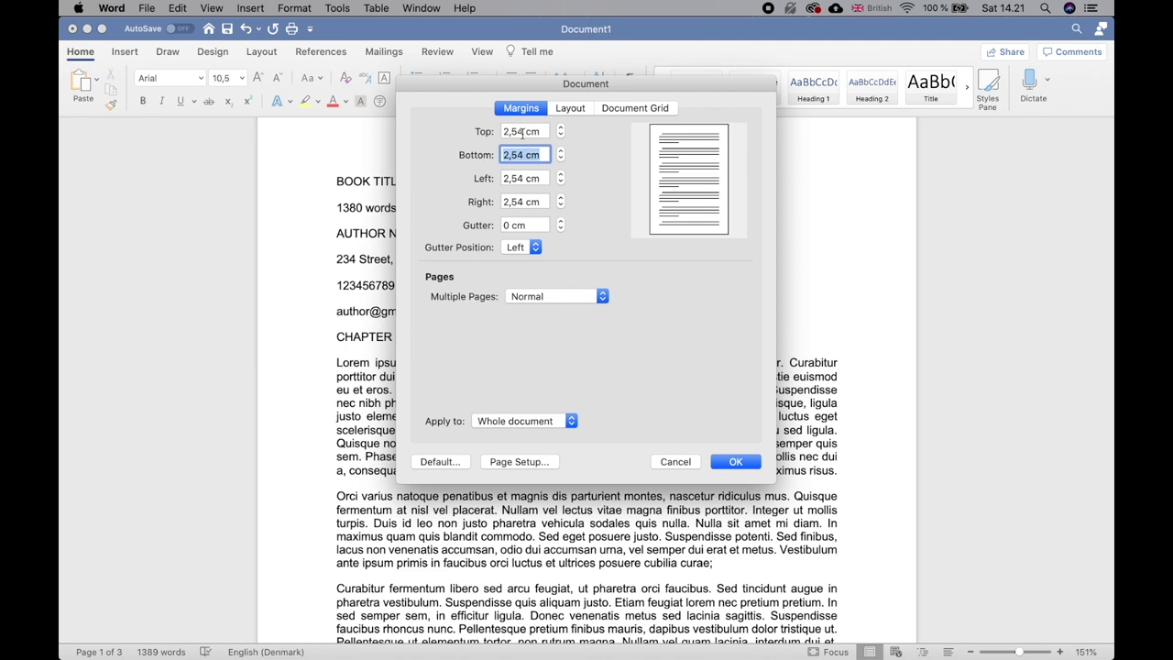
{"action": "left_click", "coordinate": [522, 132]}
{"action": "left_click", "coordinate": [525, 153]}
{"action": "left_click", "coordinate": [522, 178]}
{"action": "left_click", "coordinate": [521, 201]}
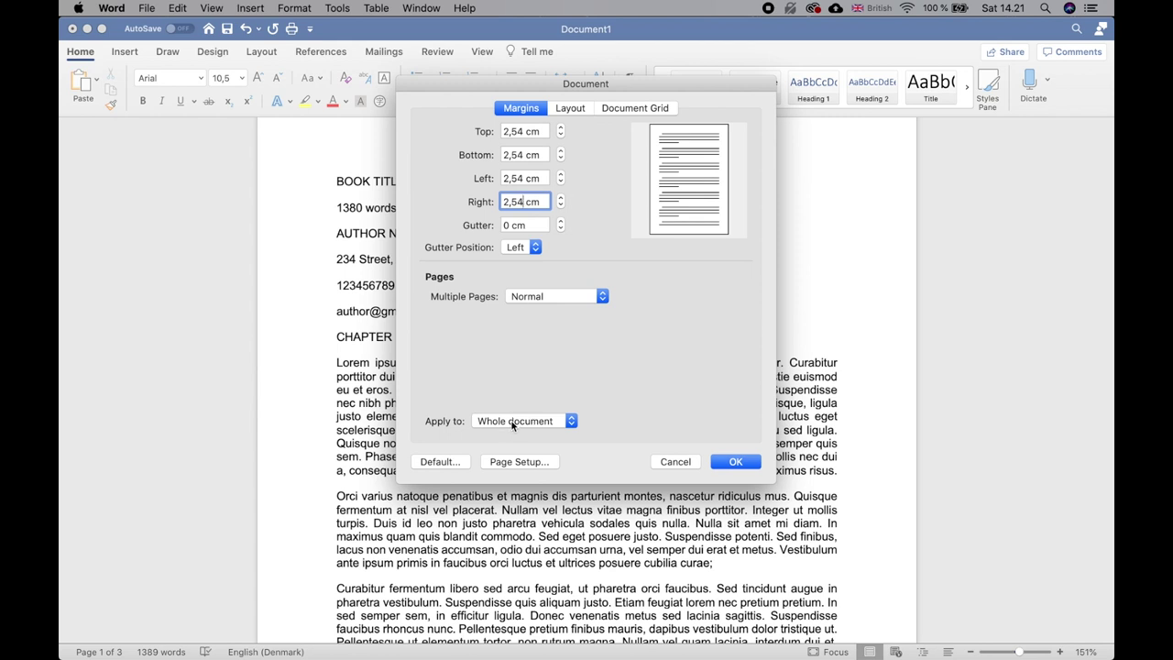
{"action": "left_click", "coordinate": [737, 461]}
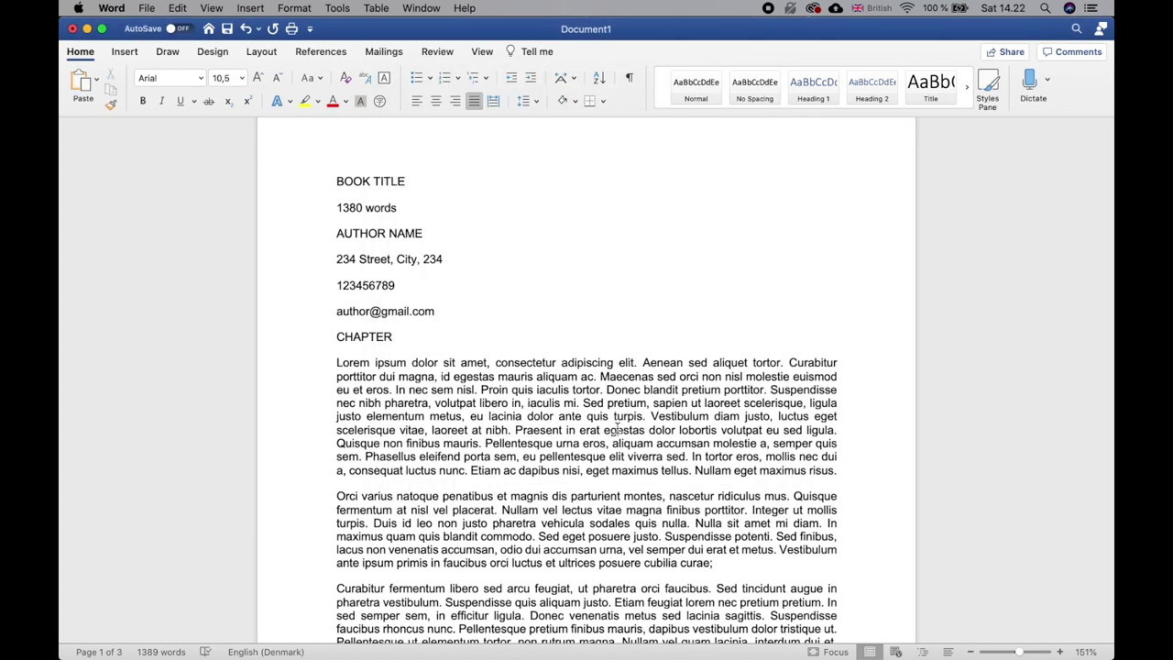
- Change the font of the entire manuscript to Times New Roman
{"action": "left_click_drag", "start_coordinate": [336, 363], "coordinate": [820, 602]}
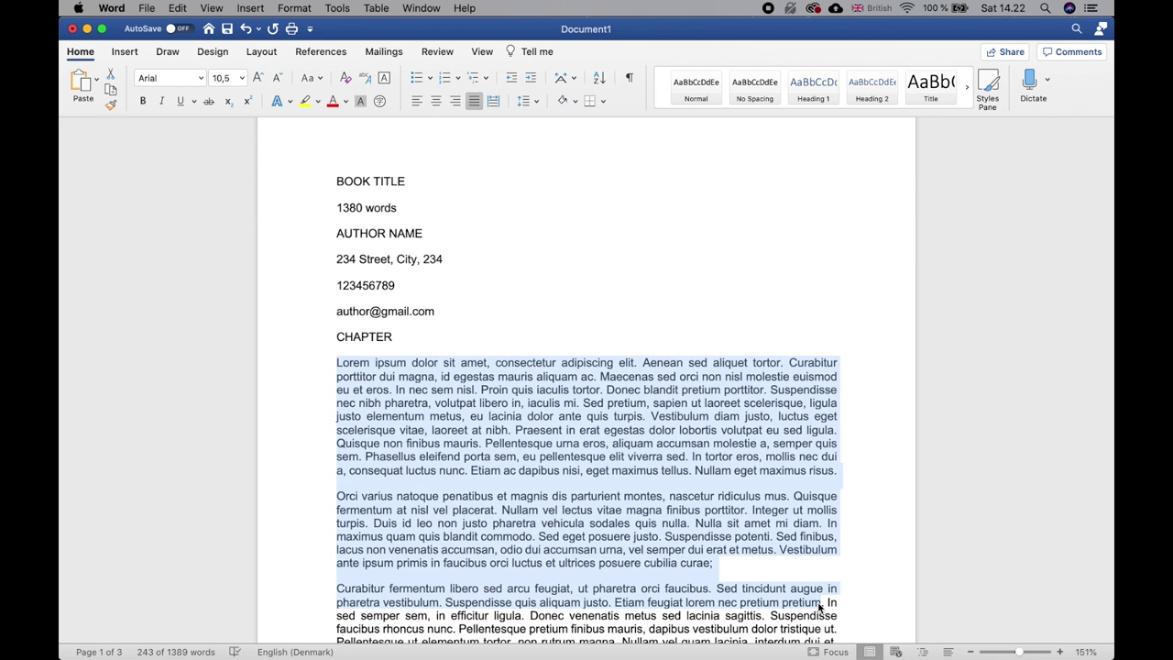
{"action": "left_click", "coordinate": [717, 481]}
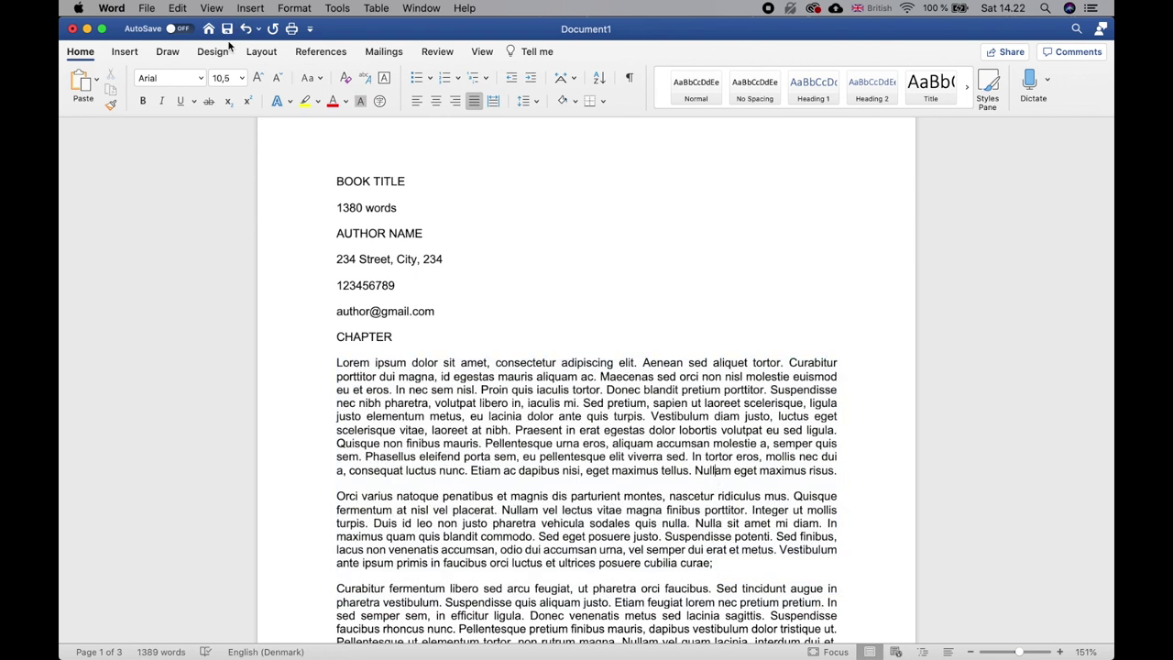
{"action": "left_click", "coordinate": [201, 79]}
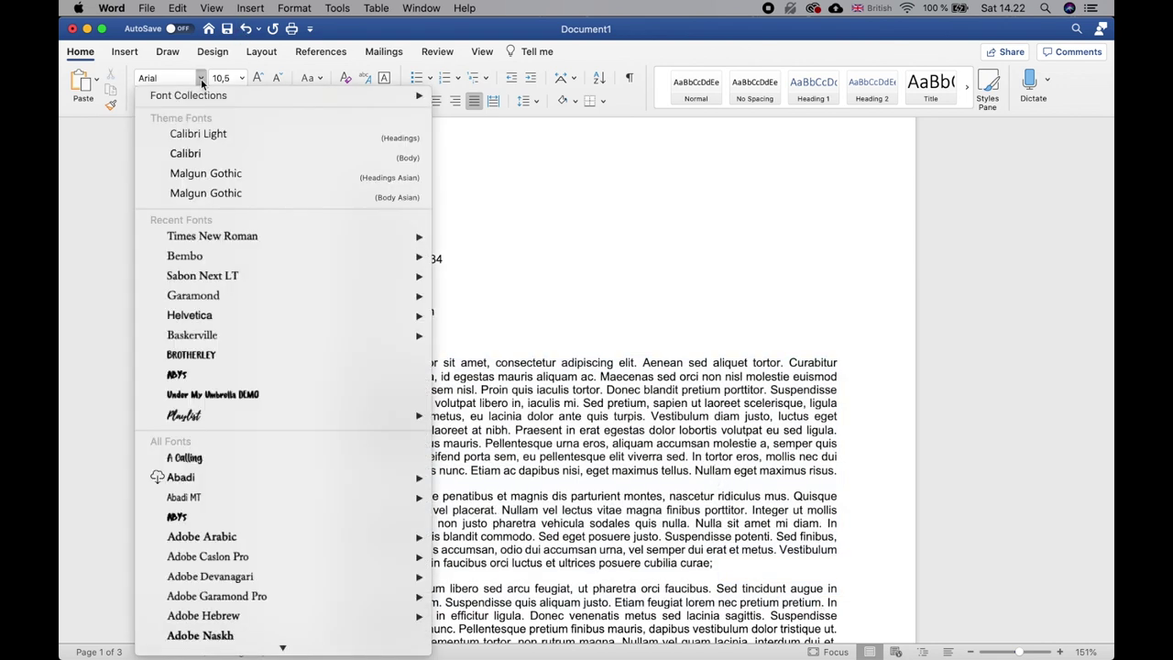
{"action": "mouse_move", "coordinate": [302, 240]}
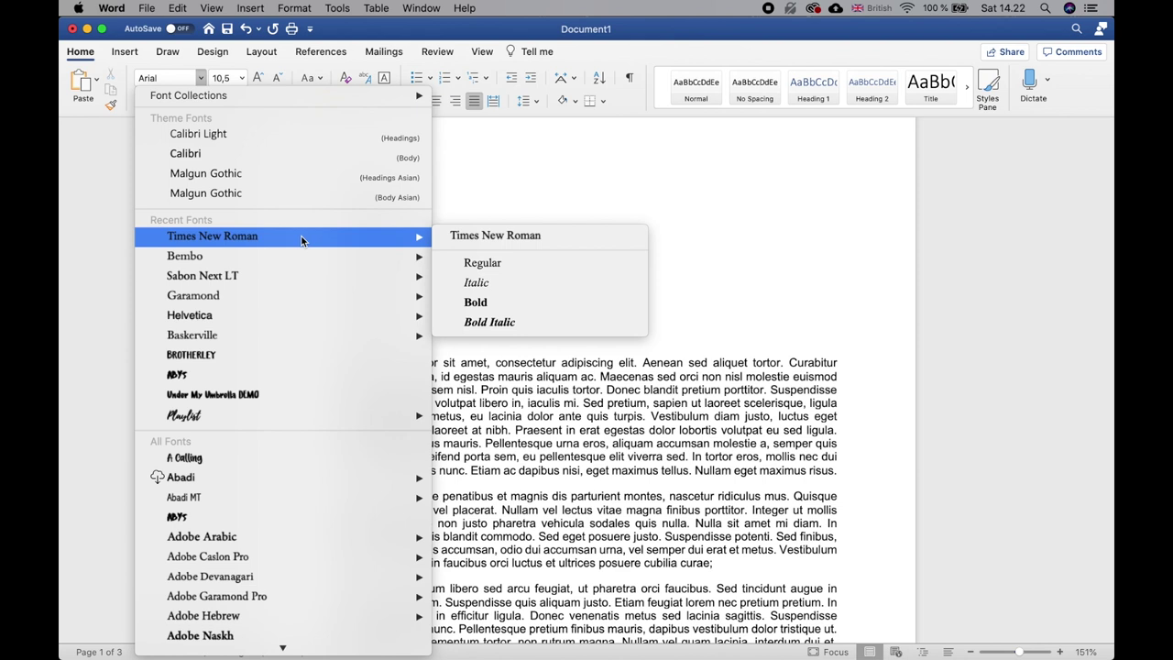
{"action": "left_click", "coordinate": [484, 263]}
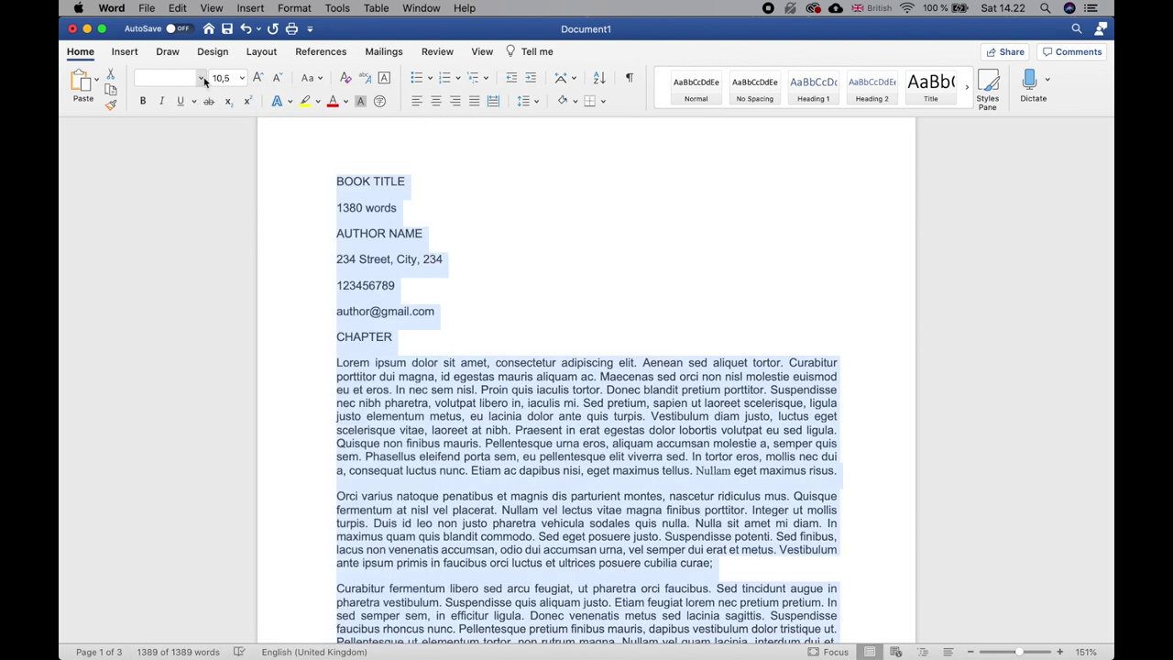
{"action": "left_click", "coordinate": [201, 78]}
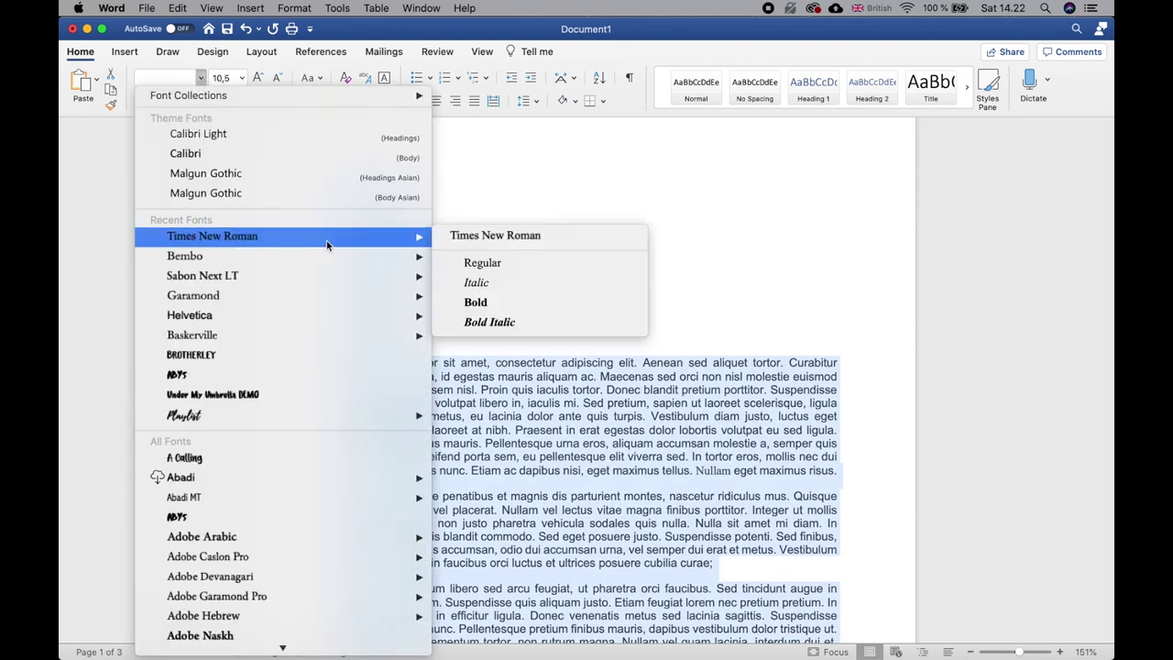
{"action": "left_click", "coordinate": [479, 236]}
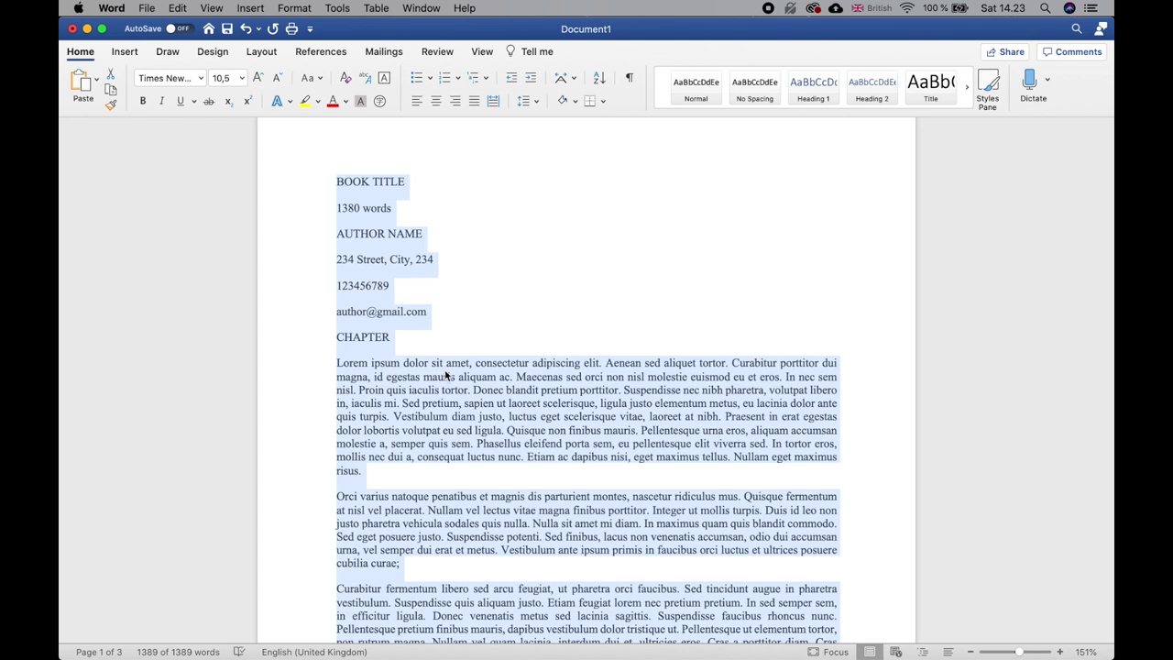
{"action": "left_click", "coordinate": [242, 78]}
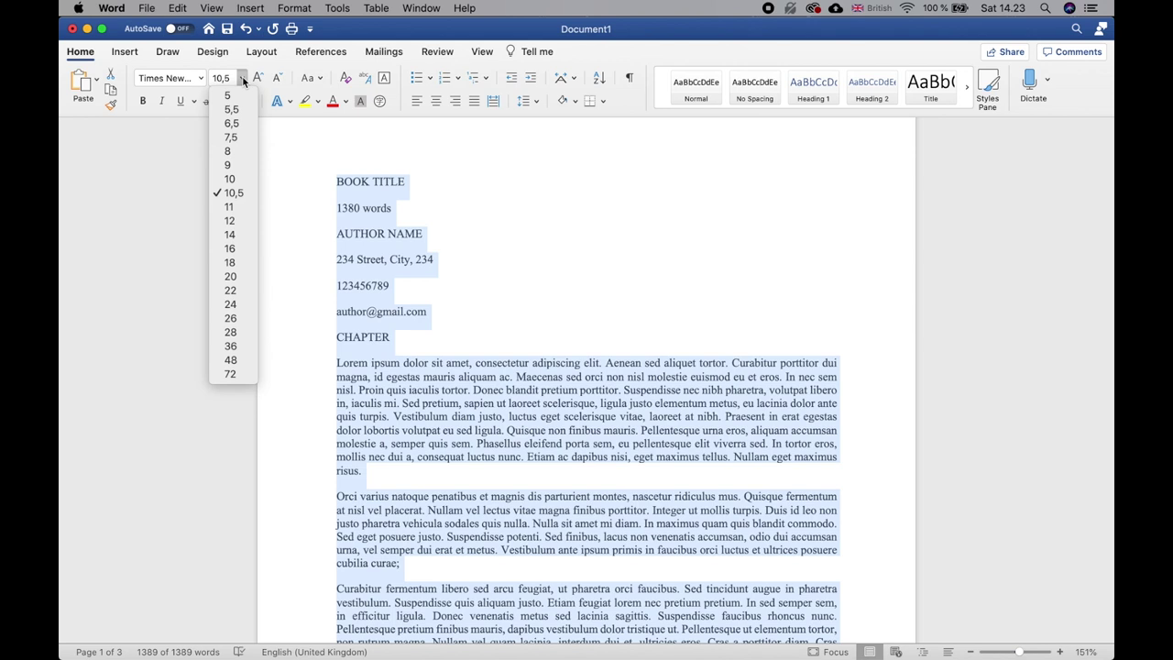
- Set the whole manuscript to 12 pt and left-aligned instead of justified
{"action": "left_click", "coordinate": [230, 221]}
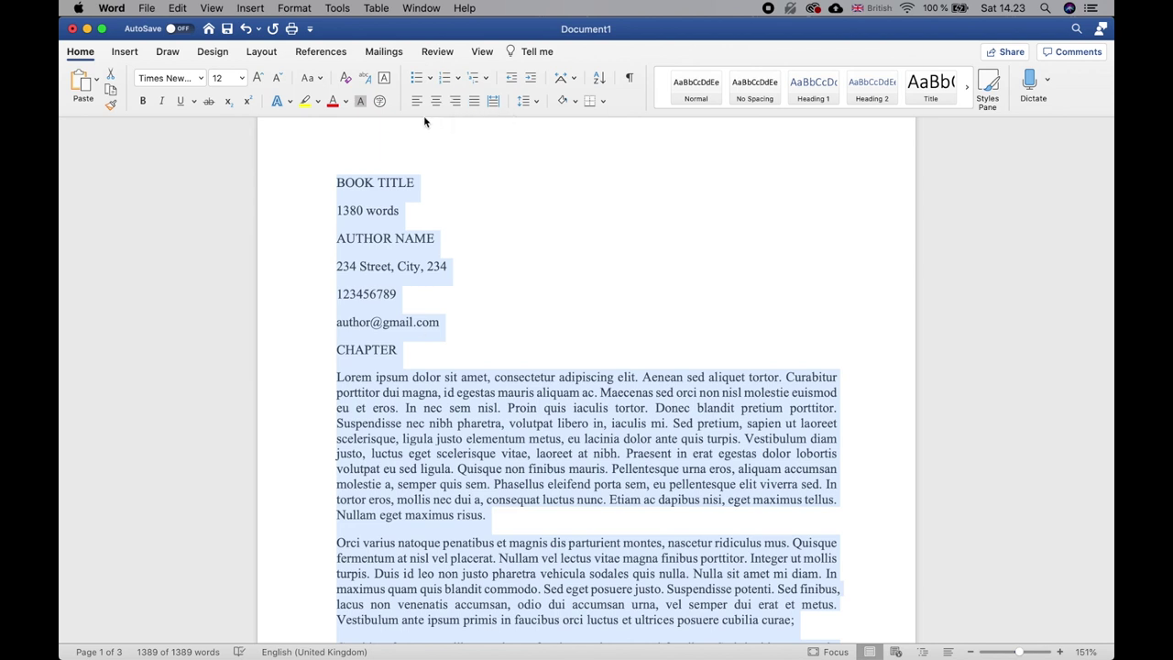
{"action": "left_click", "coordinate": [475, 101]}
{"action": "left_click", "coordinate": [419, 102]}
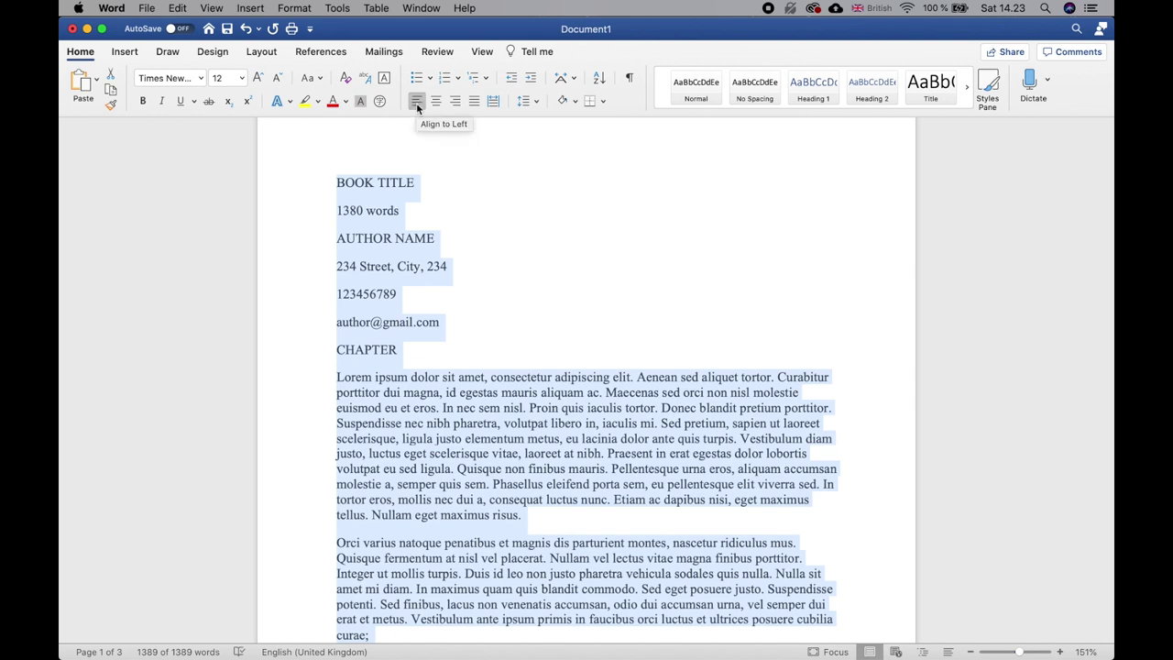
{"action": "left_click_drag", "start_coordinate": [444, 322], "coordinate": [332, 184]}
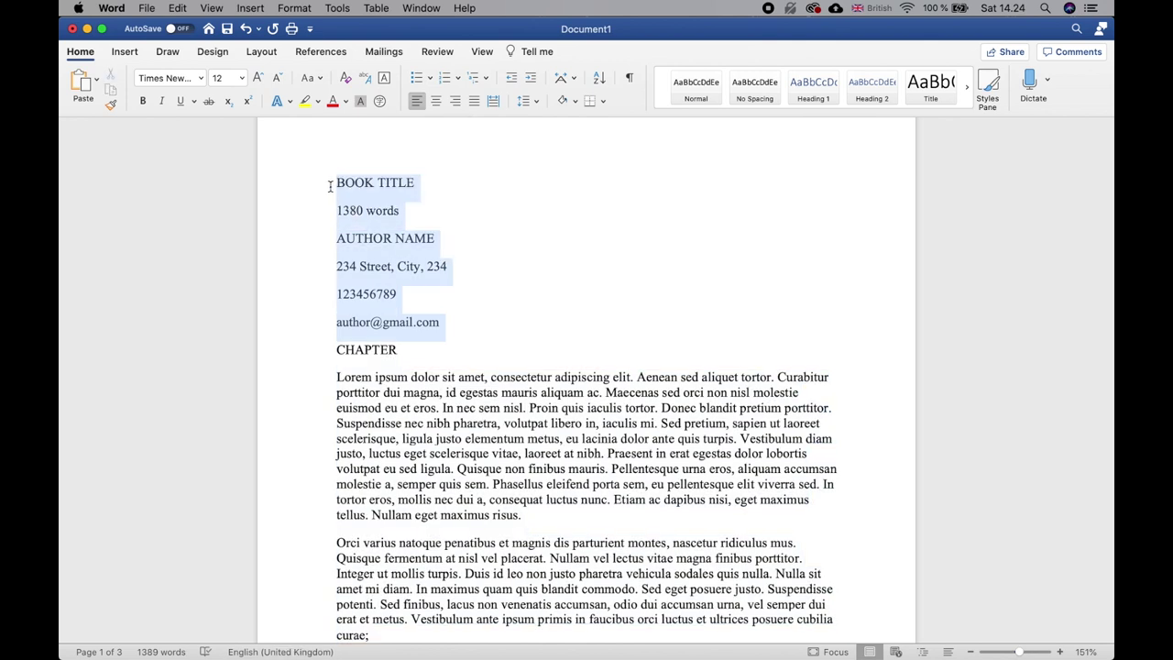
- Insert a page break after the e-mail line so CHAPTER starts on a new page
{"action": "left_click", "coordinate": [452, 327]}
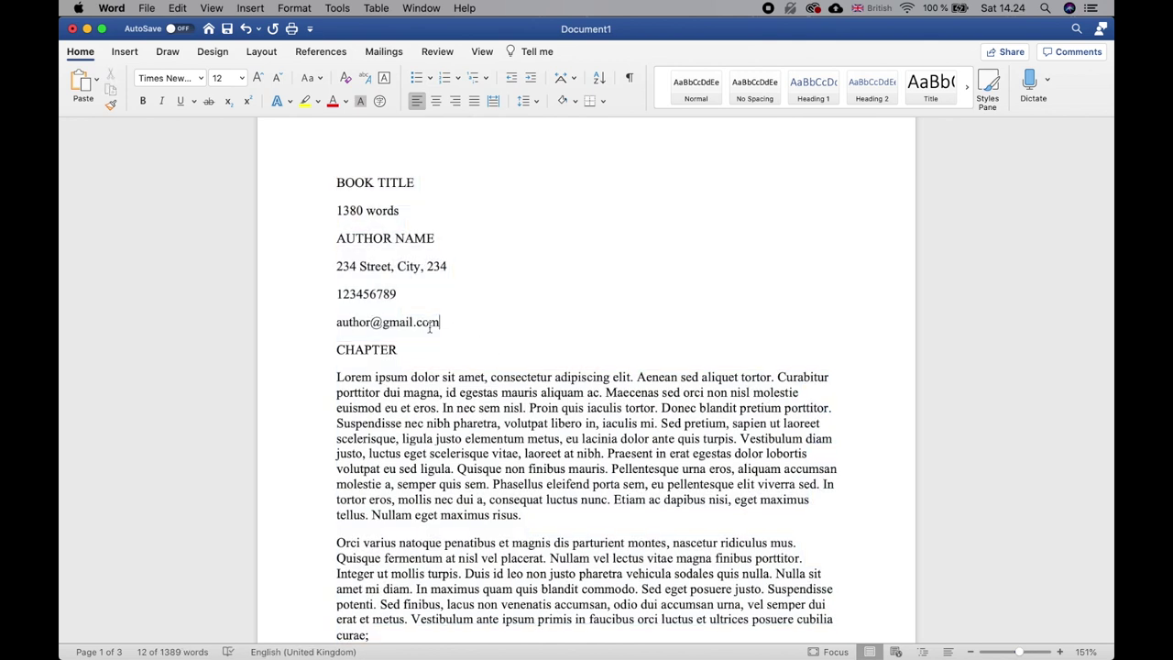
{"action": "left_click", "coordinate": [251, 7]}
{"action": "mouse_move", "coordinate": [326, 279]}
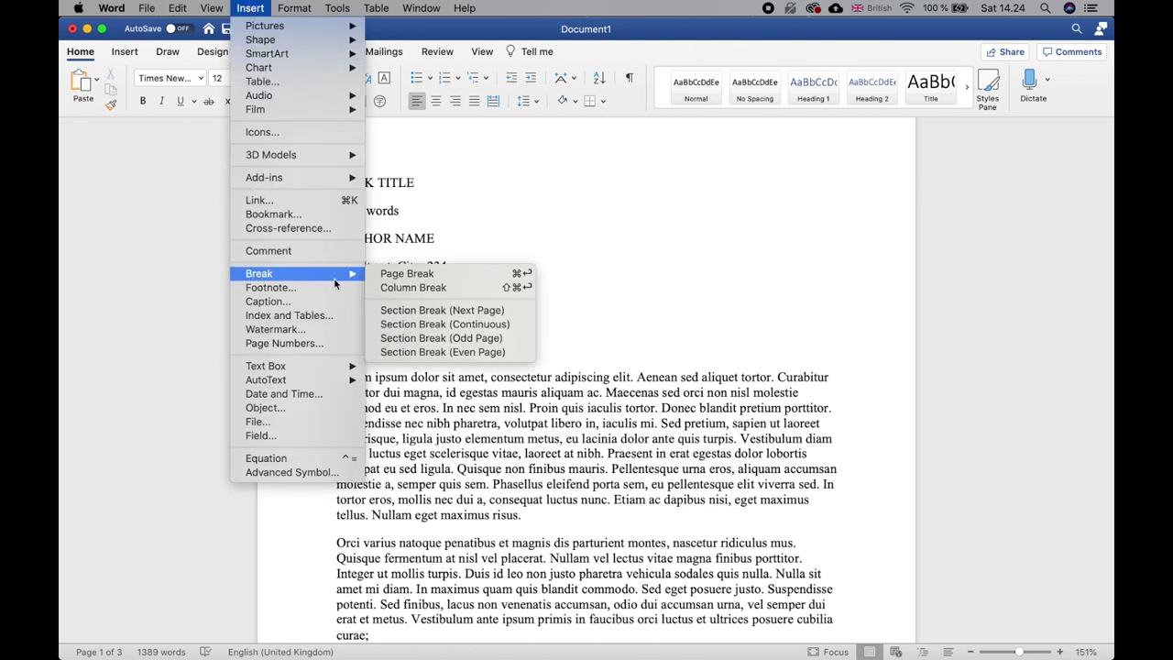
{"action": "left_click", "coordinate": [376, 275]}
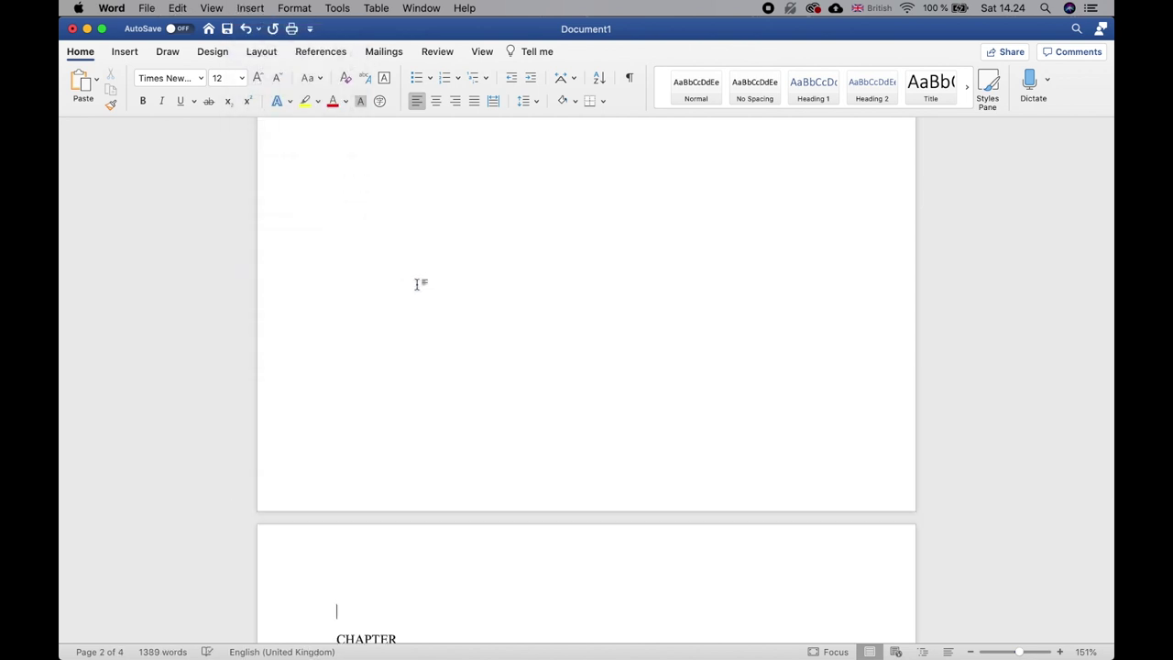
- Centre the cover block and add a blank line above BOOK TITLE to lower it
{"action": "scroll", "coordinate": [449, 320], "scroll_direction": "up", "scroll_amount": 10}
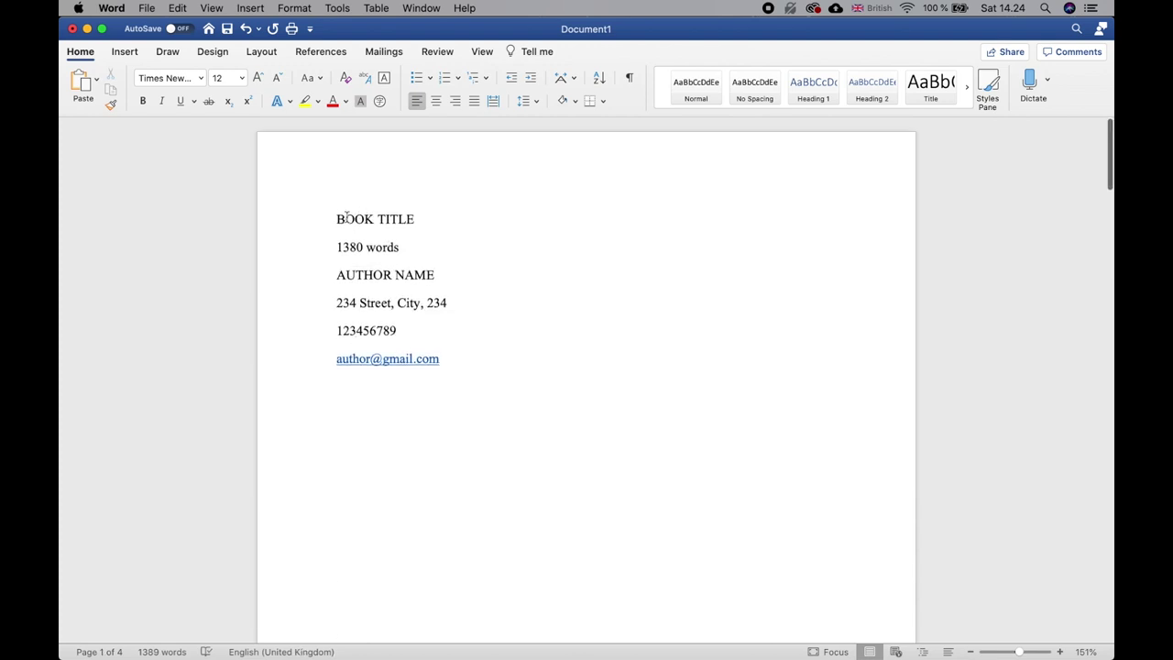
{"action": "left_click_drag", "start_coordinate": [335, 217], "coordinate": [589, 443]}
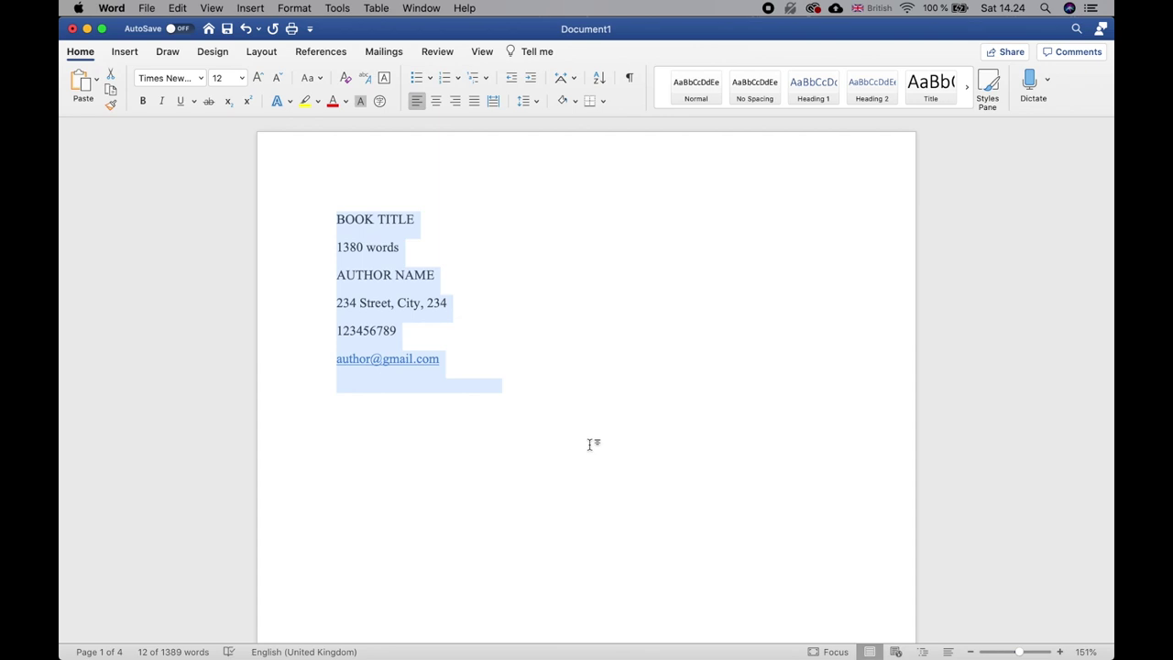
{"action": "left_click", "coordinate": [436, 102]}
{"action": "left_click", "coordinate": [550, 222]}
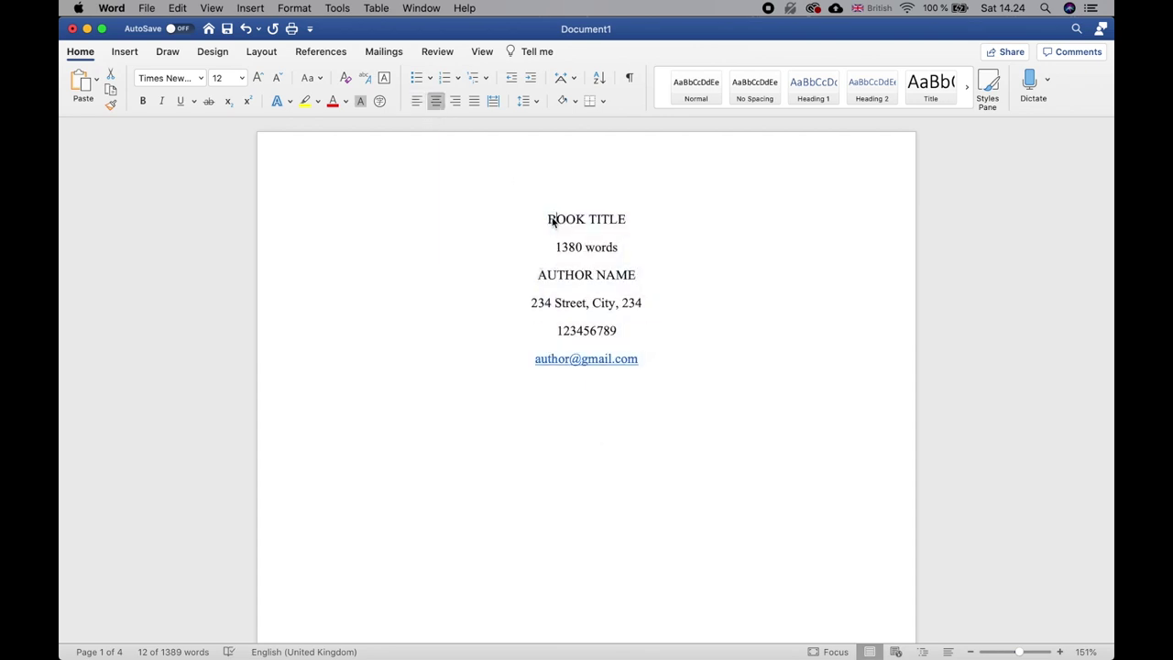
{"action": "key", "text": "Return"}
{"action": "key", "text": "Return"}
{"action": "key", "text": "Return"}
{"action": "key", "text": "Return"}
{"action": "key", "text": "Return"}
{"action": "key", "text": "Return"}
{"action": "key", "text": "Return"}
{"action": "key", "text": "Return"}
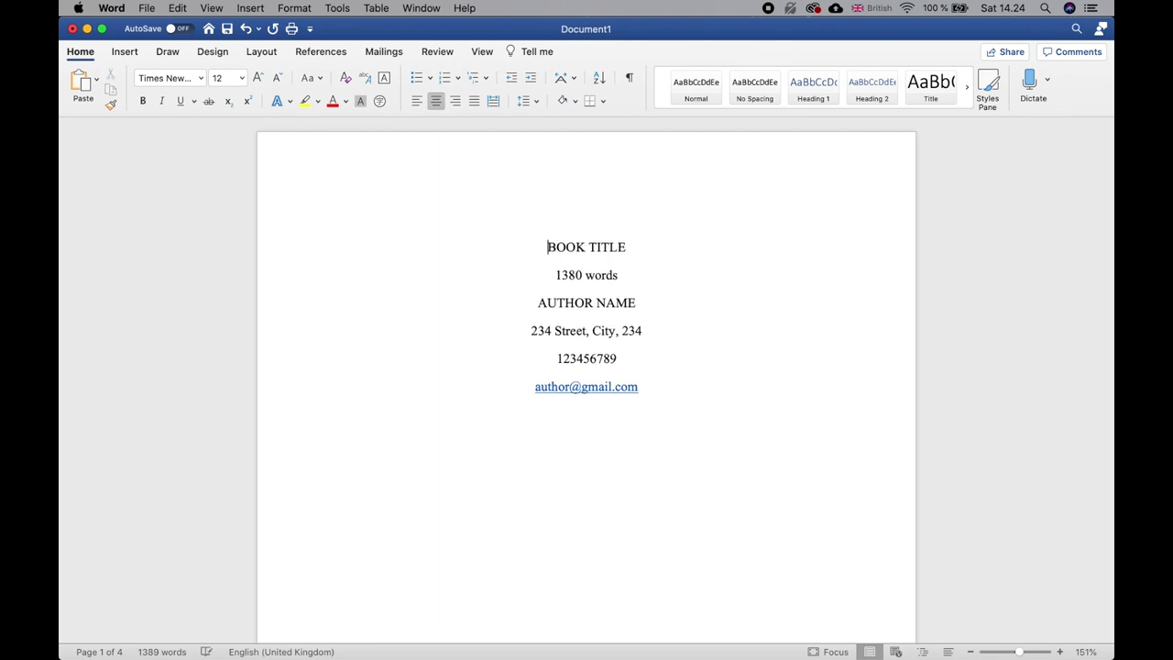
{"action": "scroll", "coordinate": [587, 366], "scroll_direction": "down", "scroll_amount": 5}
{"action": "scroll", "coordinate": [586, 366], "scroll_direction": "up", "scroll_amount": 4}
{"action": "scroll", "coordinate": [550, 224], "scroll_direction": "up", "scroll_amount": 3}
{"action": "scroll", "coordinate": [549, 224], "scroll_direction": "down", "scroll_amount": 5}
{"action": "scroll", "coordinate": [549, 224], "scroll_direction": "up", "scroll_amount": 2}
{"action": "scroll", "coordinate": [550, 224], "scroll_direction": "up", "scroll_amount": 1}
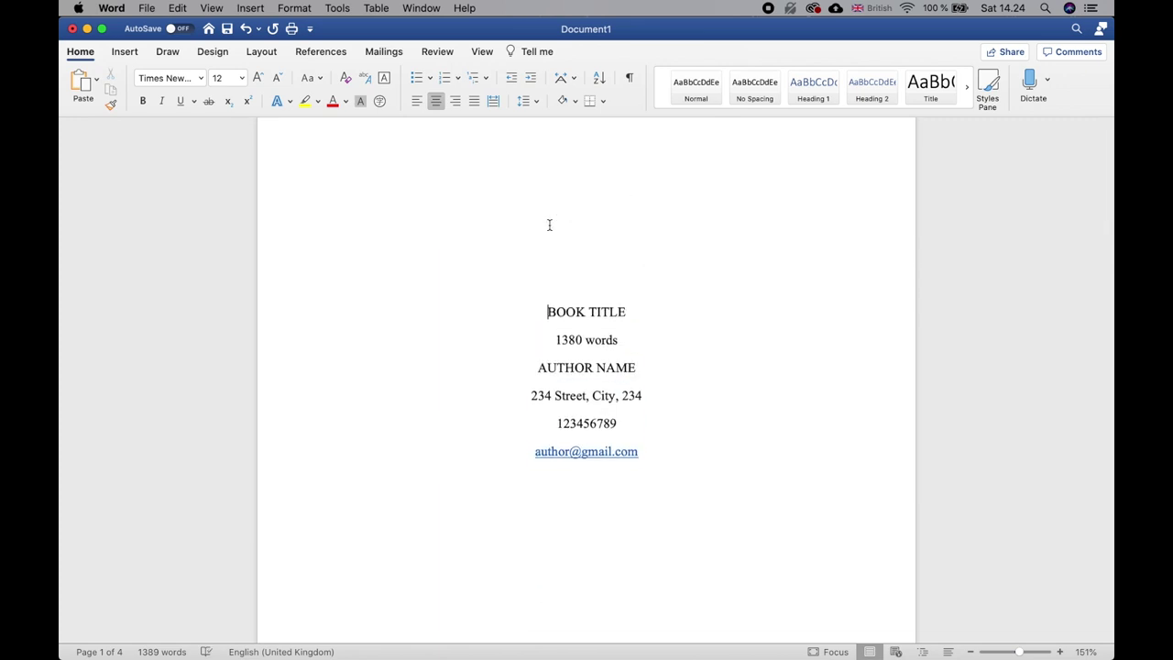
- Keep the cover block single-spaced and select the BOOK TITLE line
{"action": "left_click_drag", "start_coordinate": [547, 312], "coordinate": [676, 448]}
{"action": "left_click", "coordinate": [532, 102]}
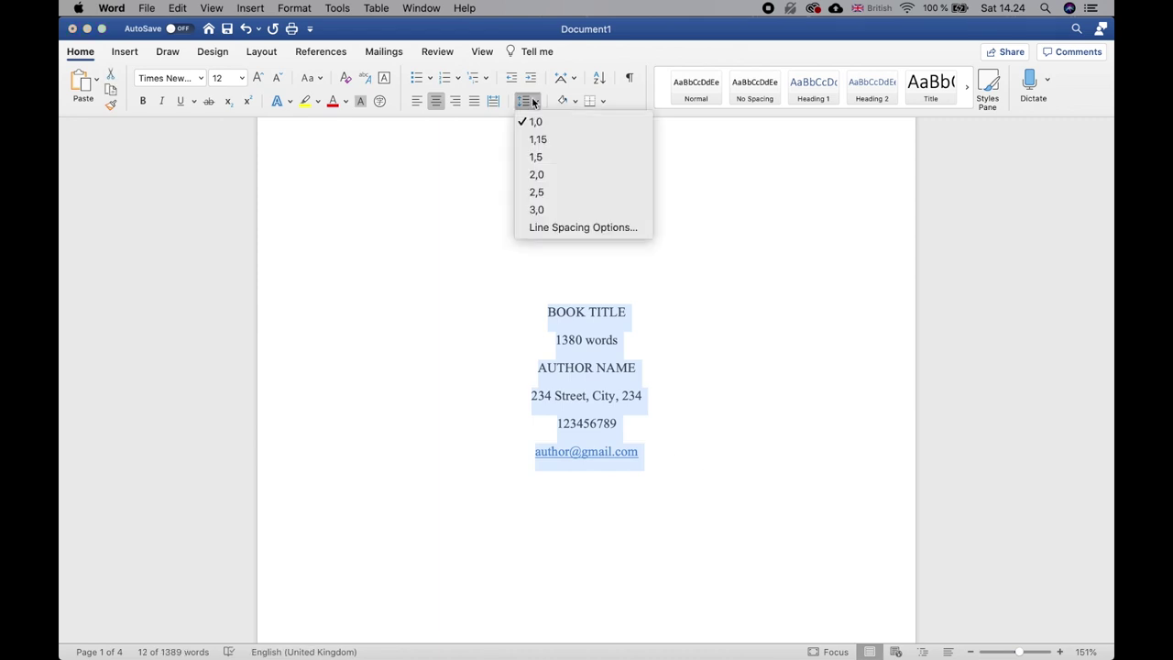
{"action": "left_click", "coordinate": [545, 122]}
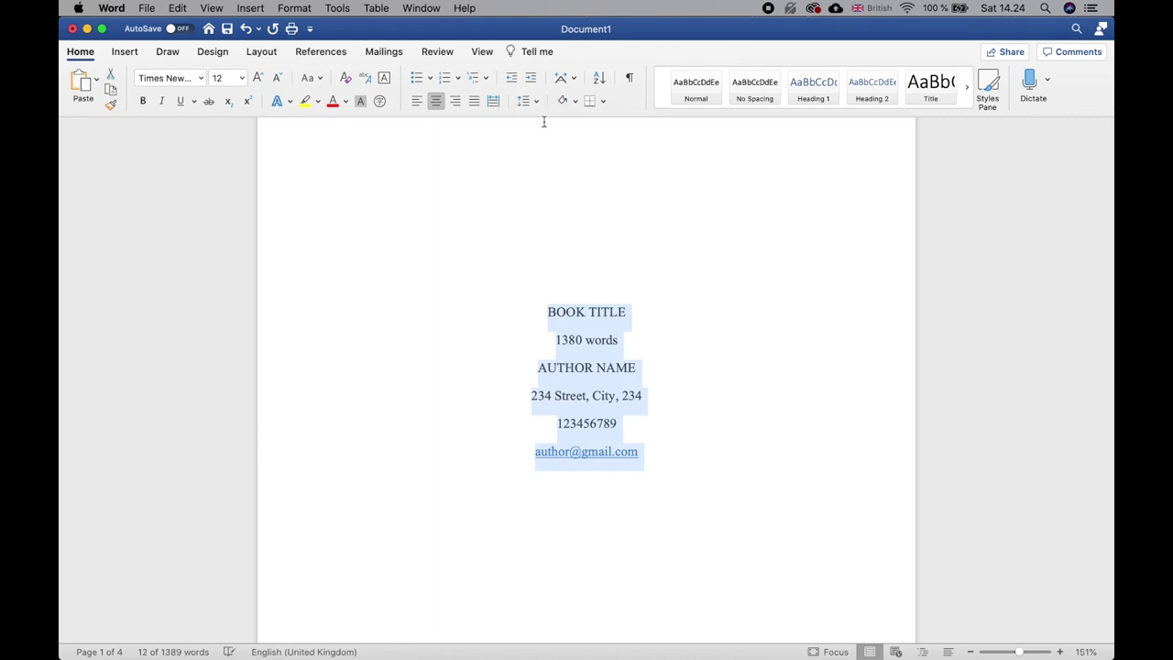
{"action": "left_click", "coordinate": [647, 329]}
{"action": "key", "text": "Home"}
{"action": "key", "text": "shift+End"}
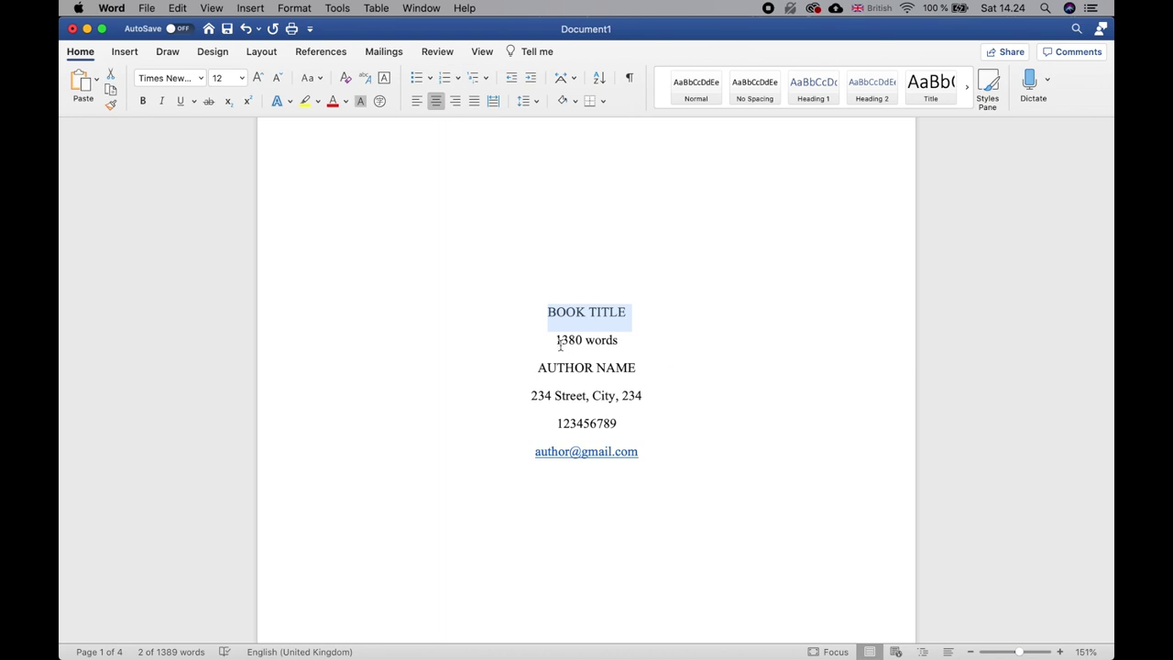
- Add a 'Writing as Pen Name' line beneath AUTHOR NAME
{"action": "left_click_drag", "start_coordinate": [556, 341], "coordinate": [657, 340]}
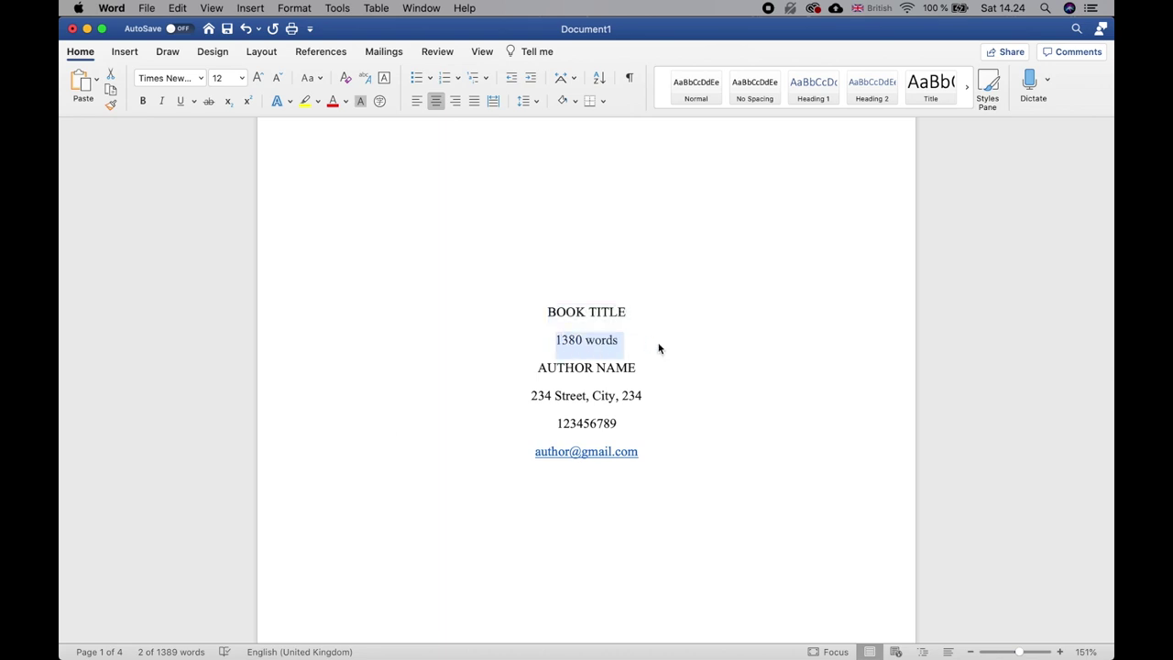
{"action": "left_click_drag", "start_coordinate": [537, 371], "coordinate": [667, 360]}
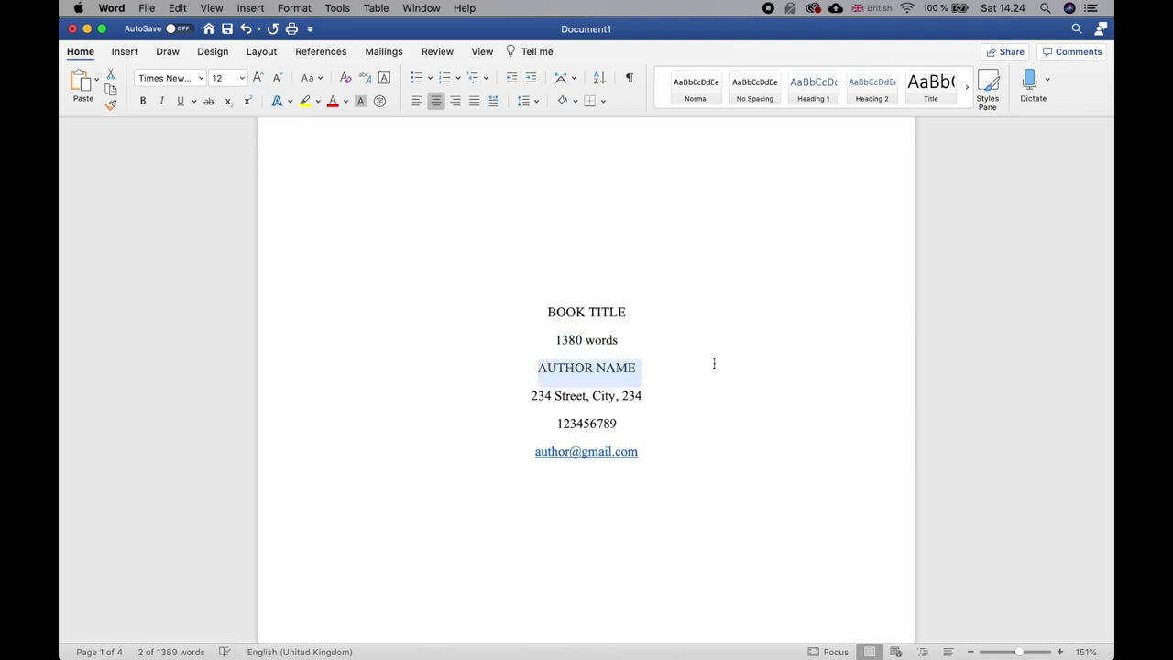
{"action": "left_click", "coordinate": [645, 374]}
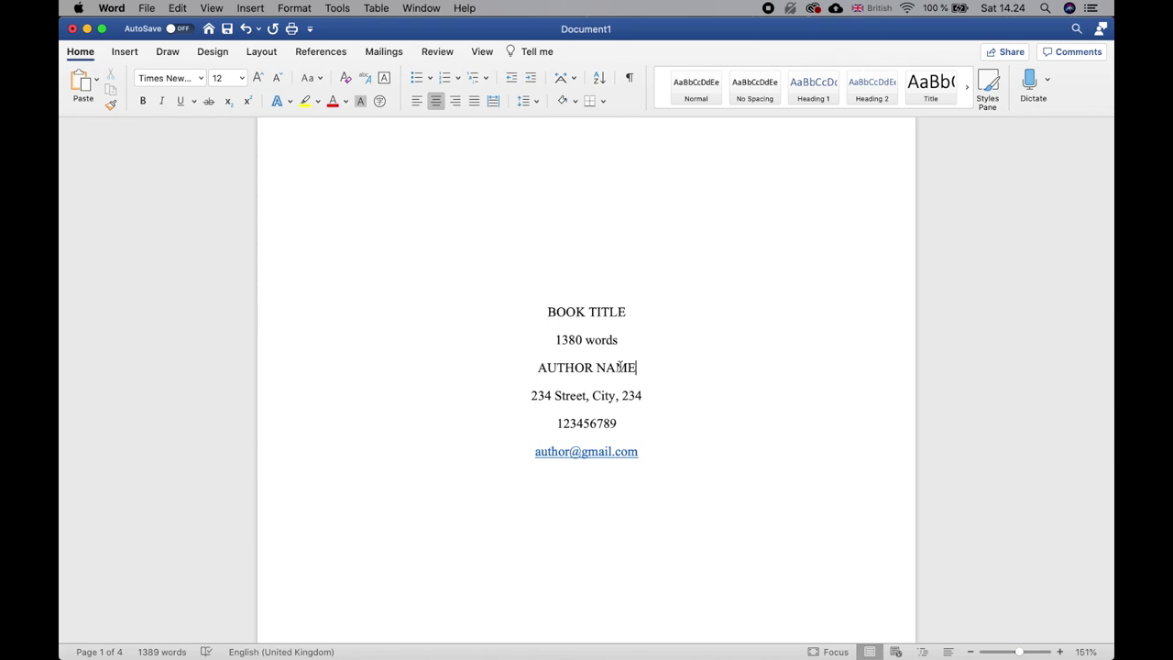
{"action": "key", "text": "Return"}
{"action": "type", "text": "Writing as"}
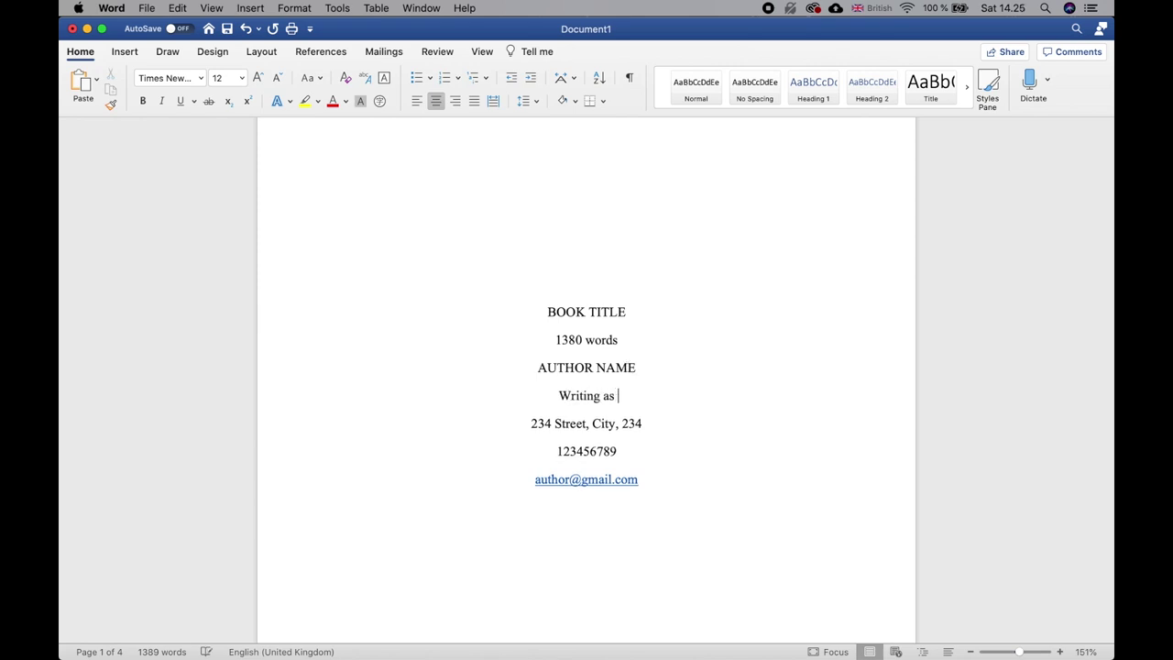
{"action": "type", "text": " Pen Name"}
{"action": "left_click_drag", "start_coordinate": [537, 368], "coordinate": [659, 378]}
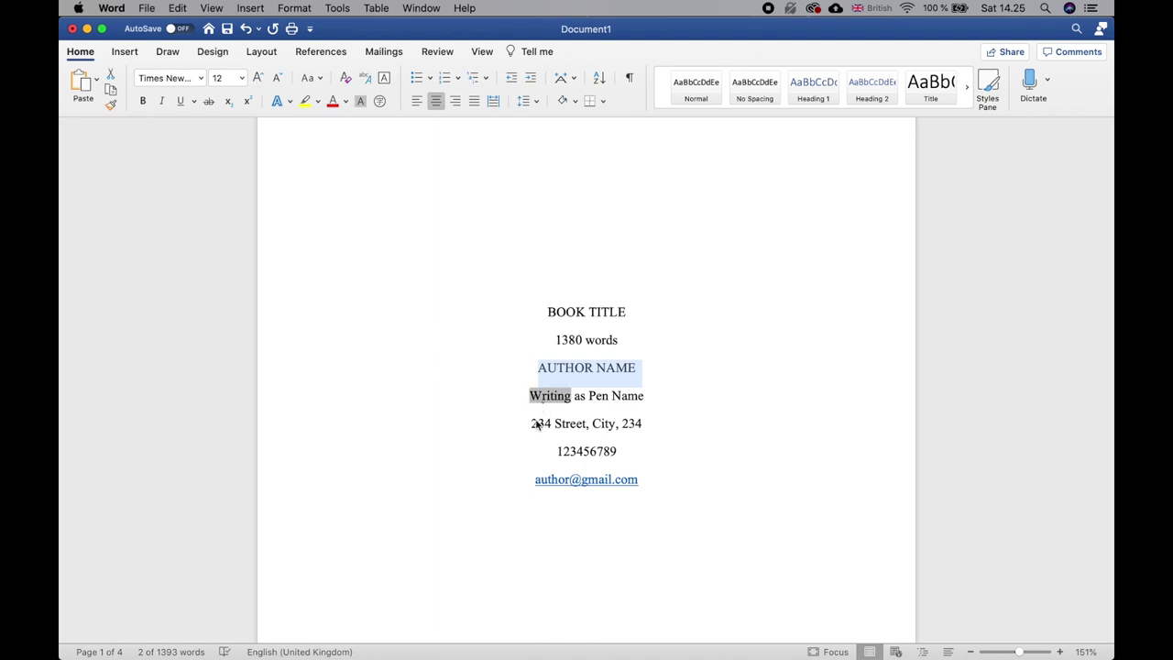
{"action": "left_click_drag", "start_coordinate": [531, 424], "coordinate": [660, 429]}
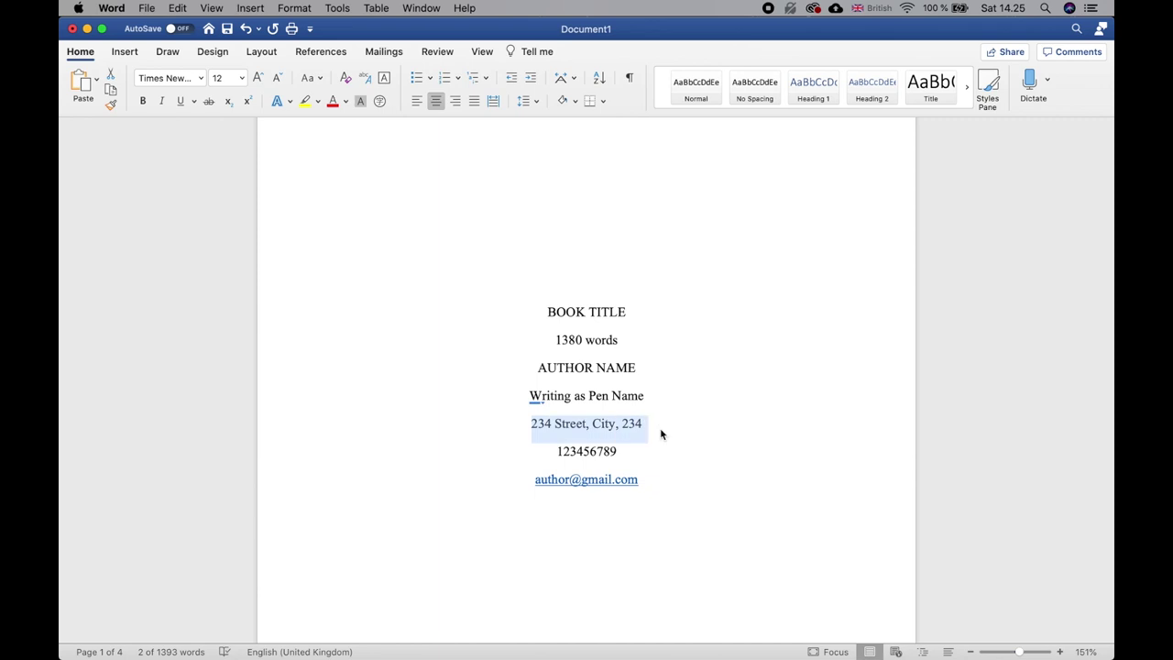
{"action": "left_click_drag", "start_coordinate": [555, 451], "coordinate": [658, 451]}
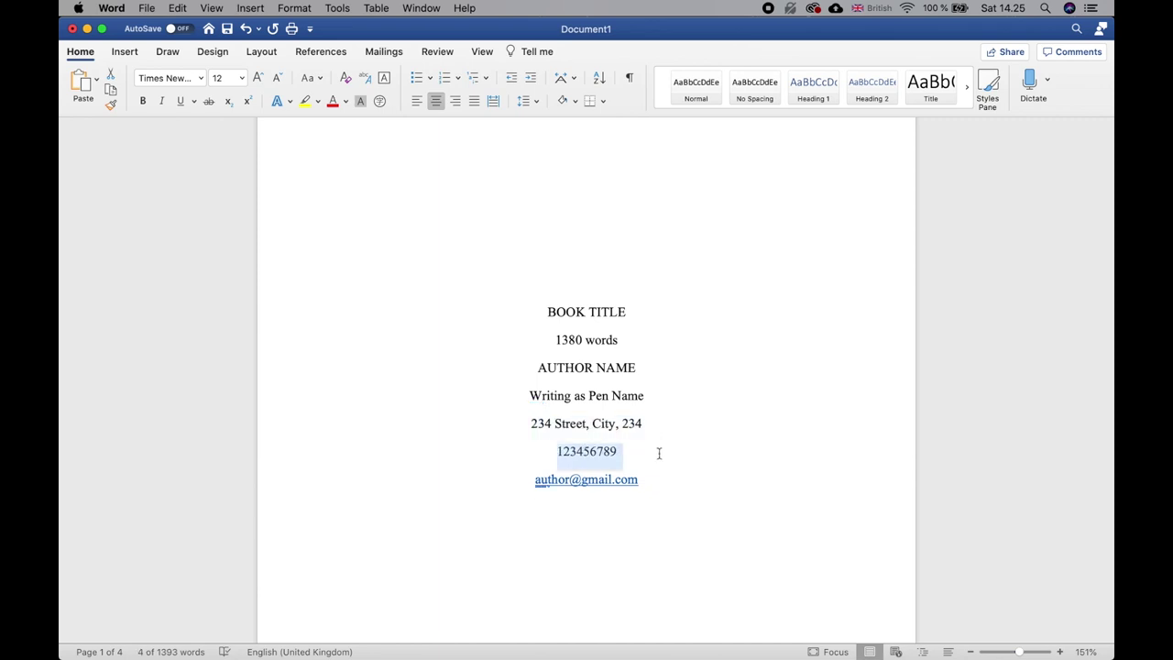
{"action": "left_click_drag", "start_coordinate": [515, 485], "coordinate": [680, 487]}
{"action": "left_click", "coordinate": [715, 489]}
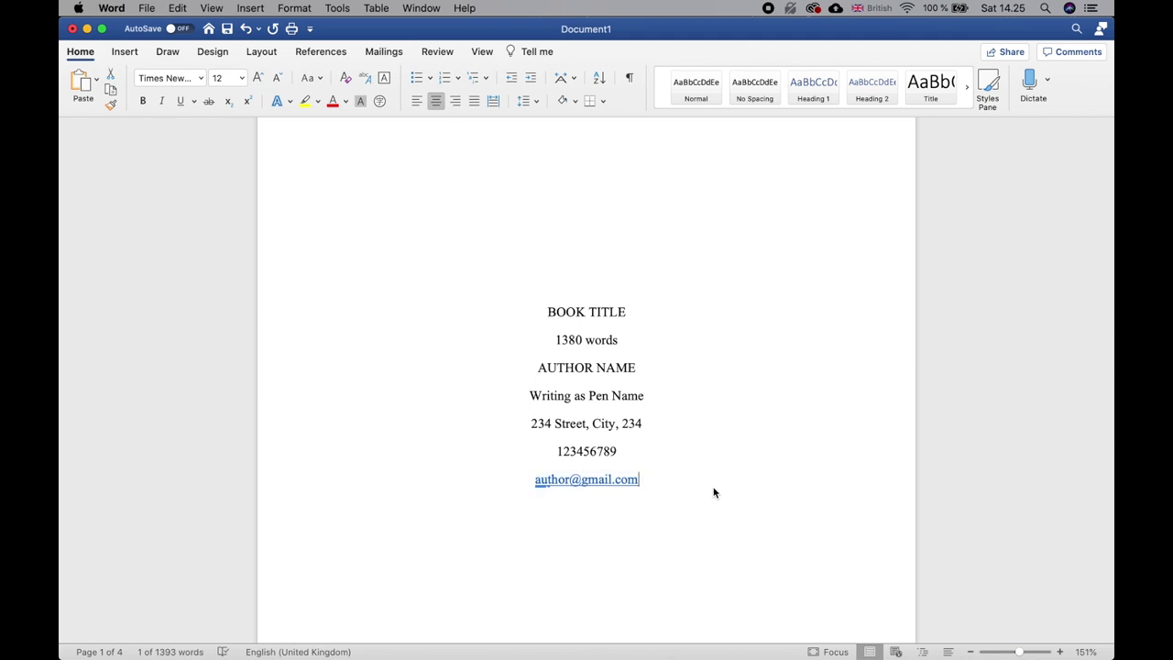
{"action": "key", "text": "Return"}
{"action": "type", "text": "www."}
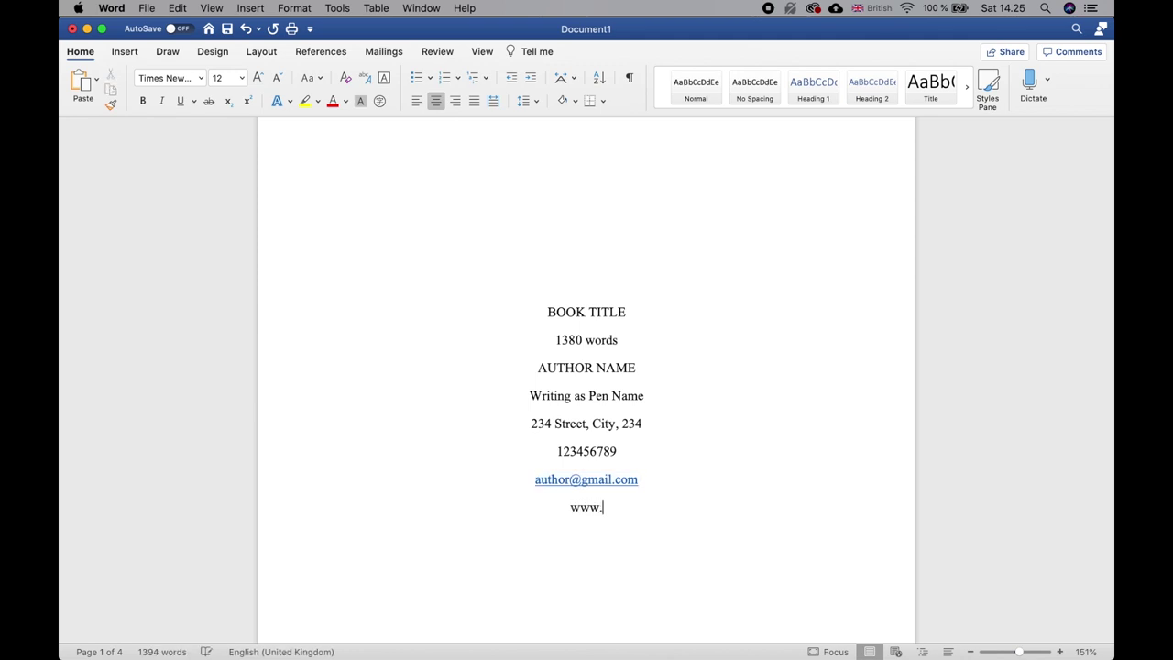
{"action": "type", "text": "author.com"}
{"action": "left_click_drag", "start_coordinate": [546, 311], "coordinate": [691, 525]}
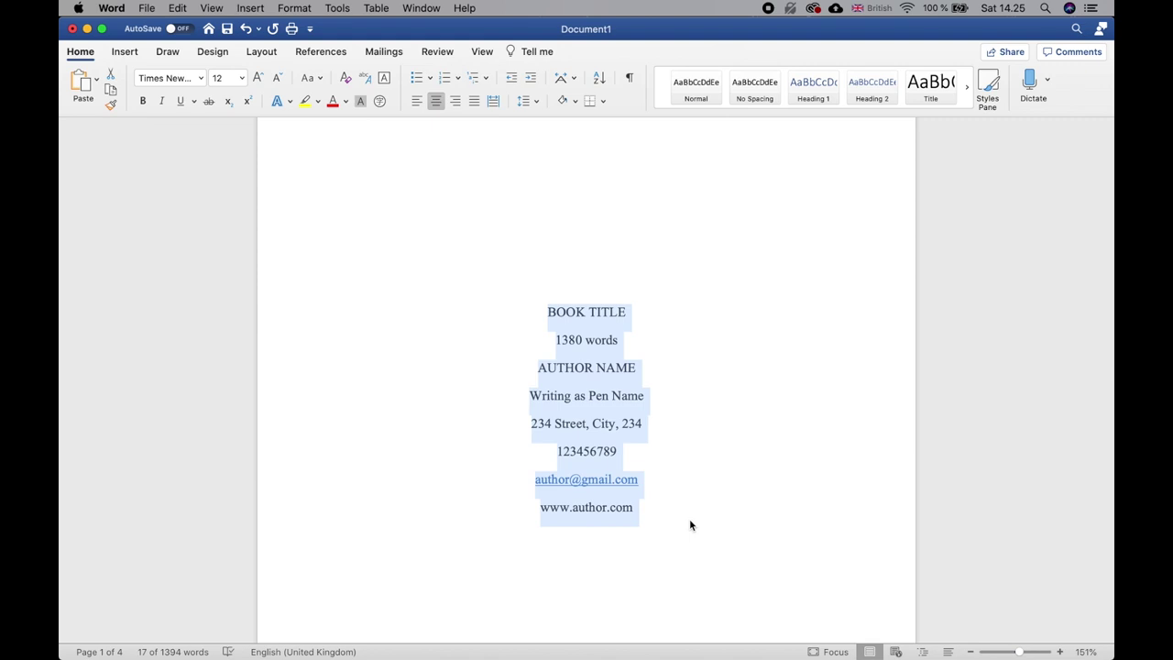
{"action": "scroll", "coordinate": [690, 524], "scroll_direction": "down", "scroll_amount": 10}
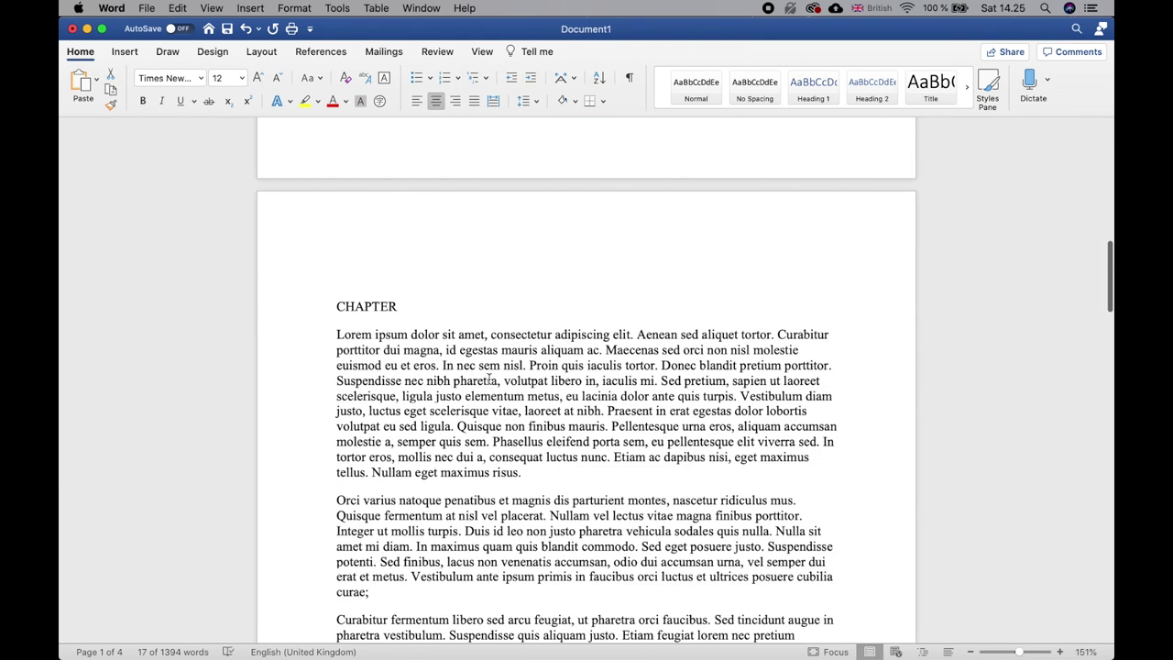
- Apply 2,0 line spacing to the chapter text from CHAPTER onward
{"action": "left_click", "coordinate": [576, 472]}
{"action": "left_click_drag", "start_coordinate": [336, 303], "coordinate": [741, 657]}
{"action": "scroll", "coordinate": [849, 273], "scroll_direction": "up", "scroll_amount": 10}
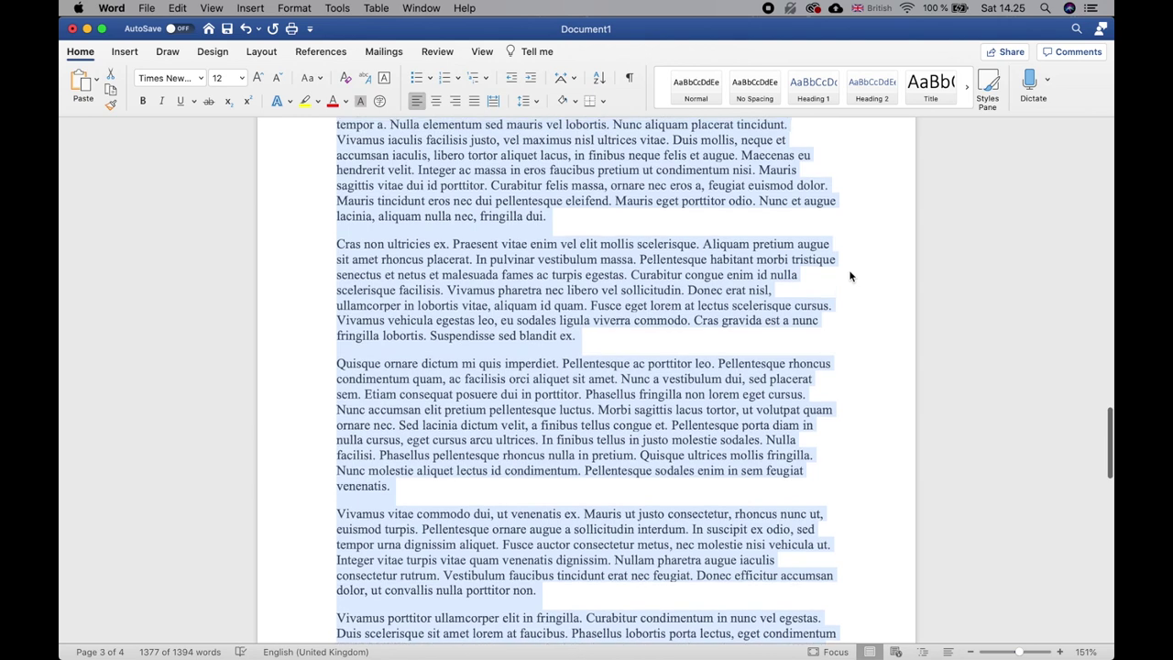
{"action": "scroll", "coordinate": [849, 276], "scroll_direction": "up", "scroll_amount": 10}
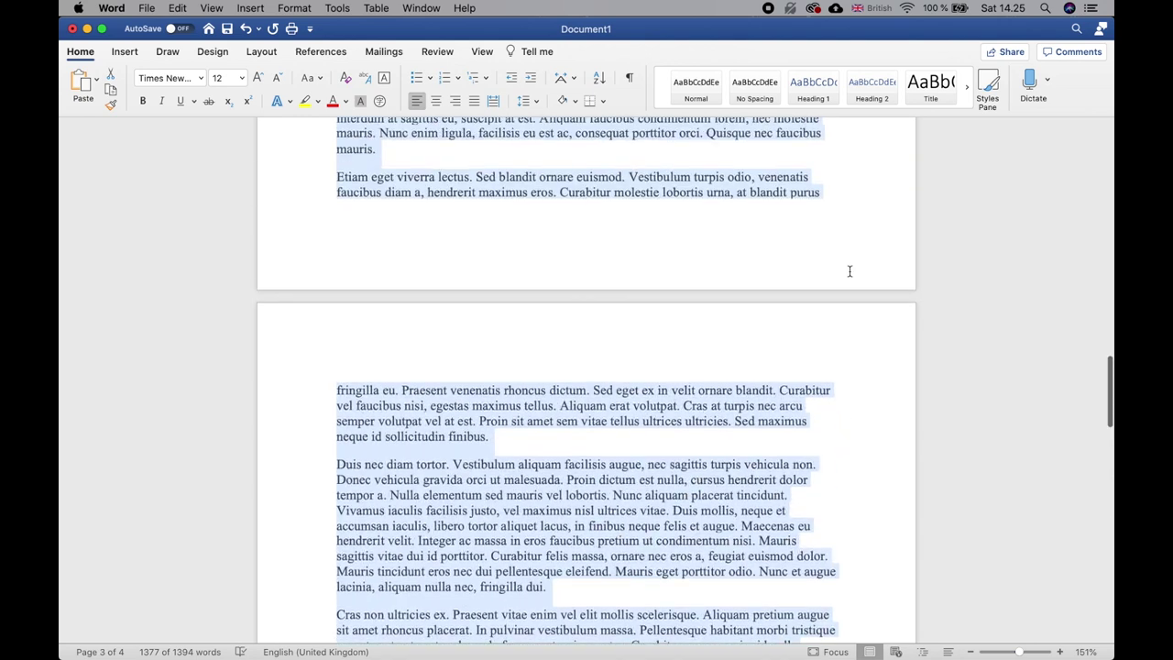
{"action": "scroll", "coordinate": [849, 274], "scroll_direction": "up", "scroll_amount": 10}
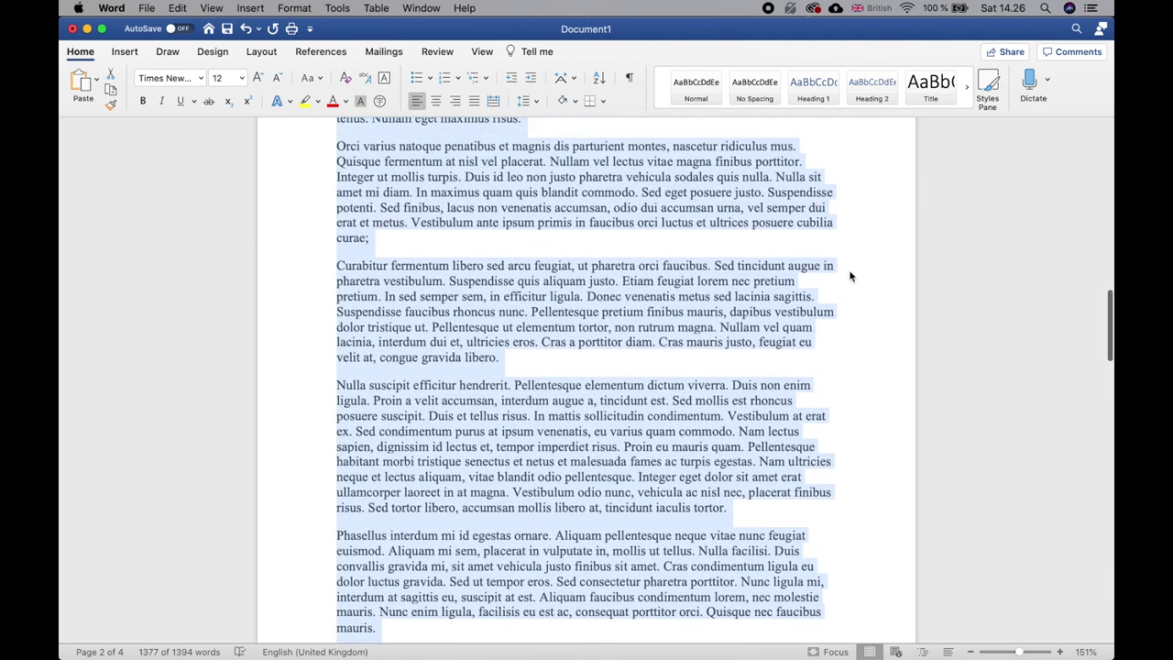
{"action": "scroll", "coordinate": [849, 271], "scroll_direction": "up", "scroll_amount": 2}
{"action": "scroll", "coordinate": [849, 269], "scroll_direction": "down", "scroll_amount": 4}
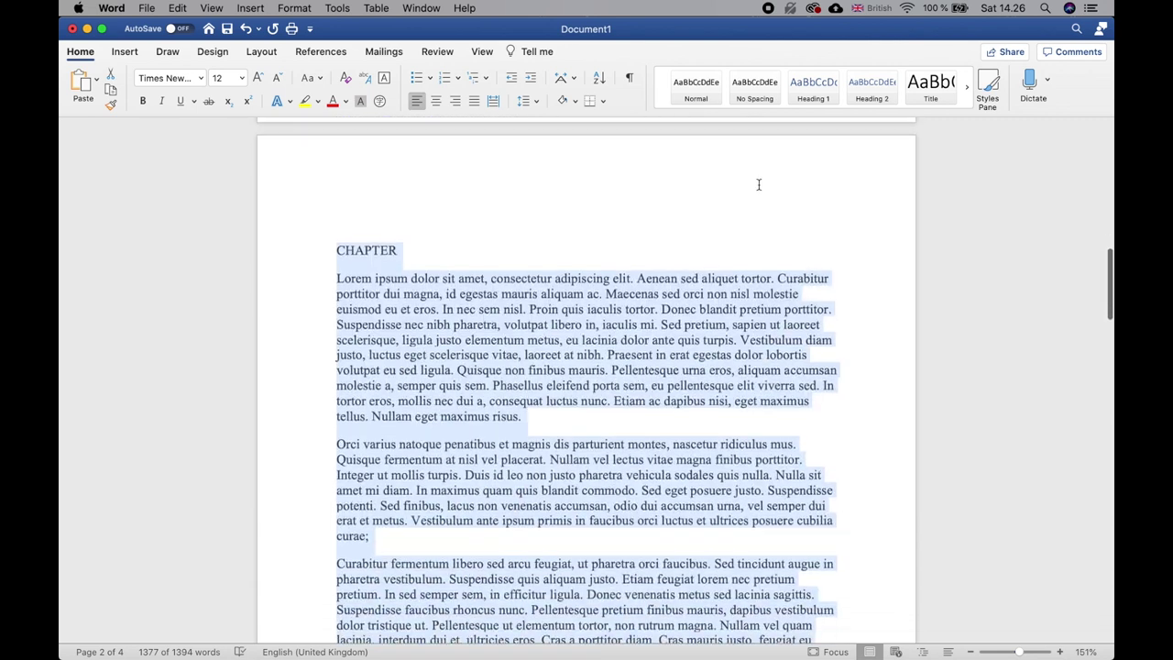
{"action": "left_click", "coordinate": [537, 101]}
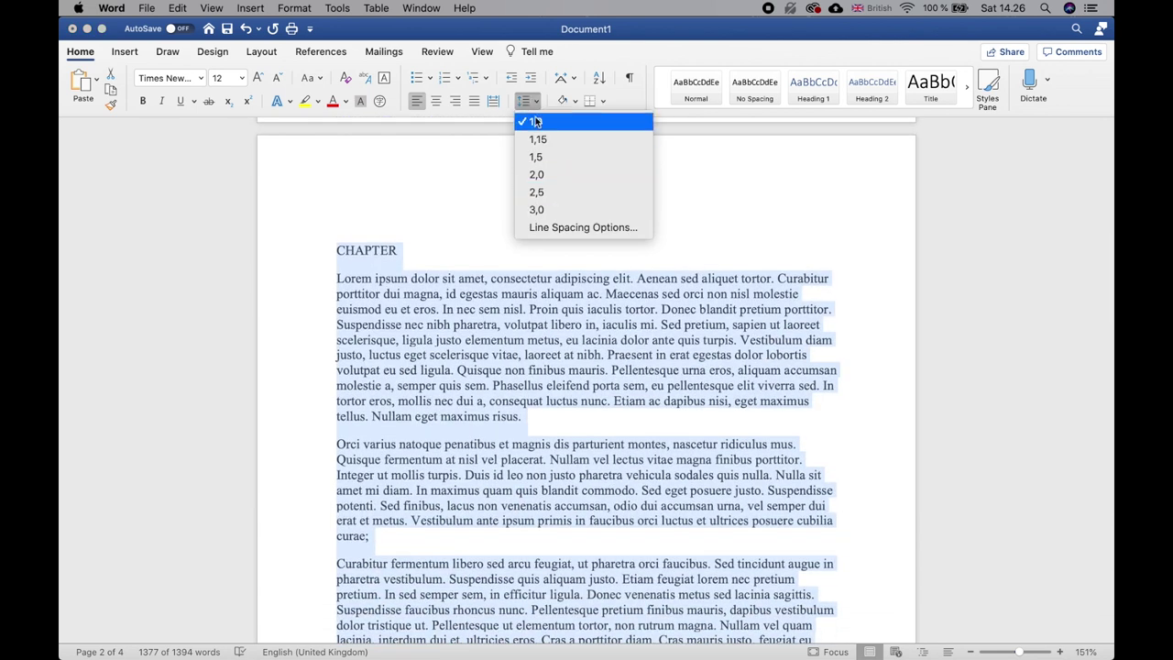
{"action": "left_click", "coordinate": [587, 175]}
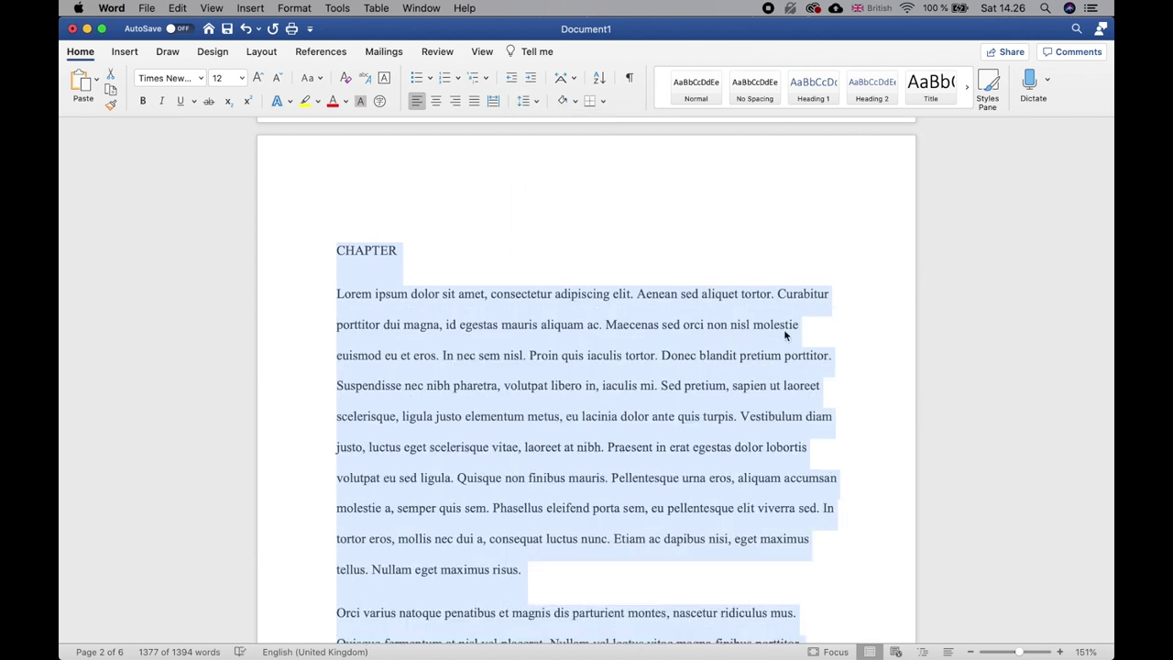
{"action": "left_click", "coordinate": [821, 337]}
{"action": "scroll", "coordinate": [717, 407], "scroll_direction": "down", "scroll_amount": 1}
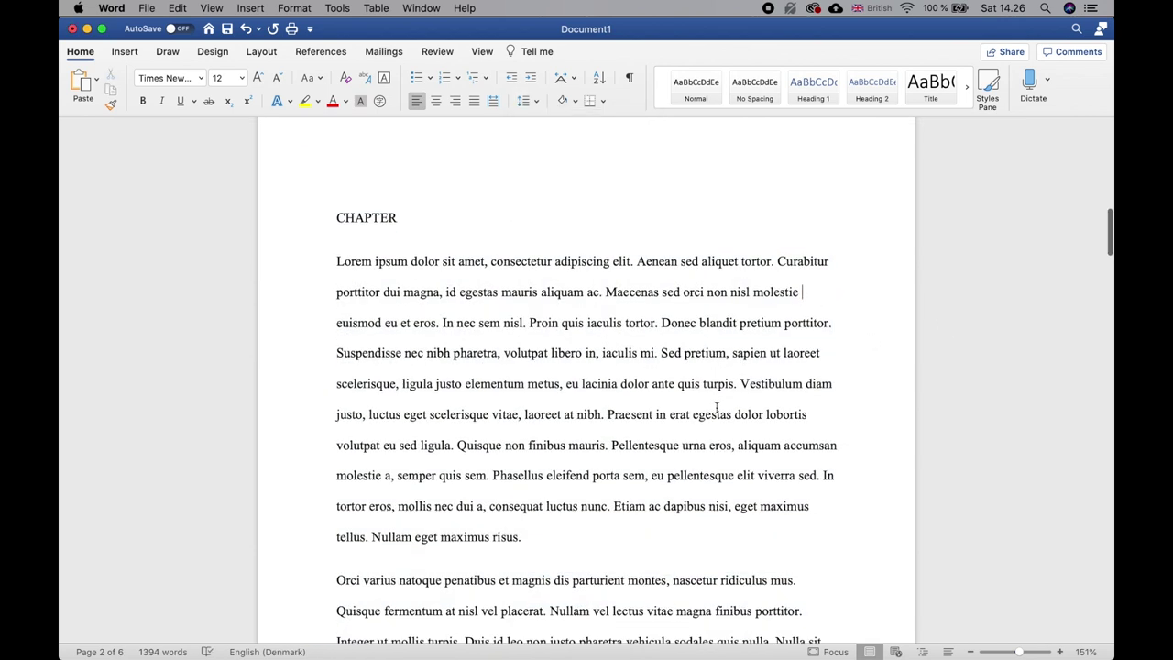
{"action": "scroll", "coordinate": [718, 407], "scroll_direction": "down", "scroll_amount": 1}
{"action": "left_click_drag", "start_coordinate": [345, 240], "coordinate": [880, 511]}
{"action": "scroll", "coordinate": [878, 509], "scroll_direction": "up", "scroll_amount": 10}
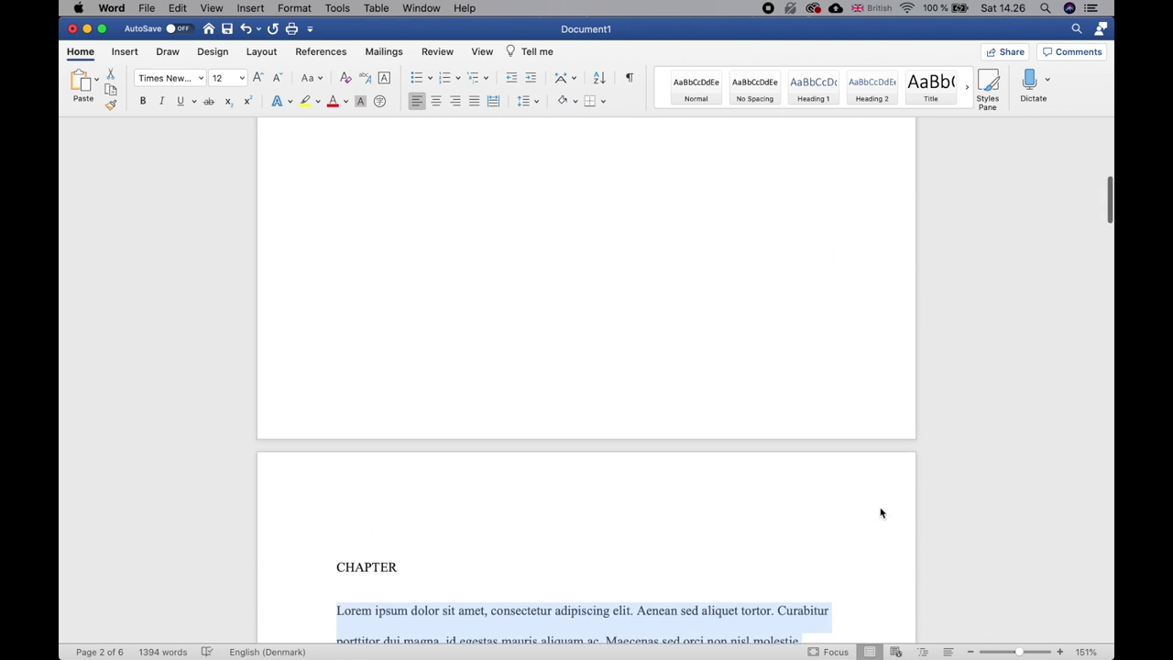
{"action": "left_click_drag", "start_coordinate": [520, 396], "coordinate": [757, 618]}
{"action": "scroll", "coordinate": [756, 610], "scroll_direction": "down", "scroll_amount": 10}
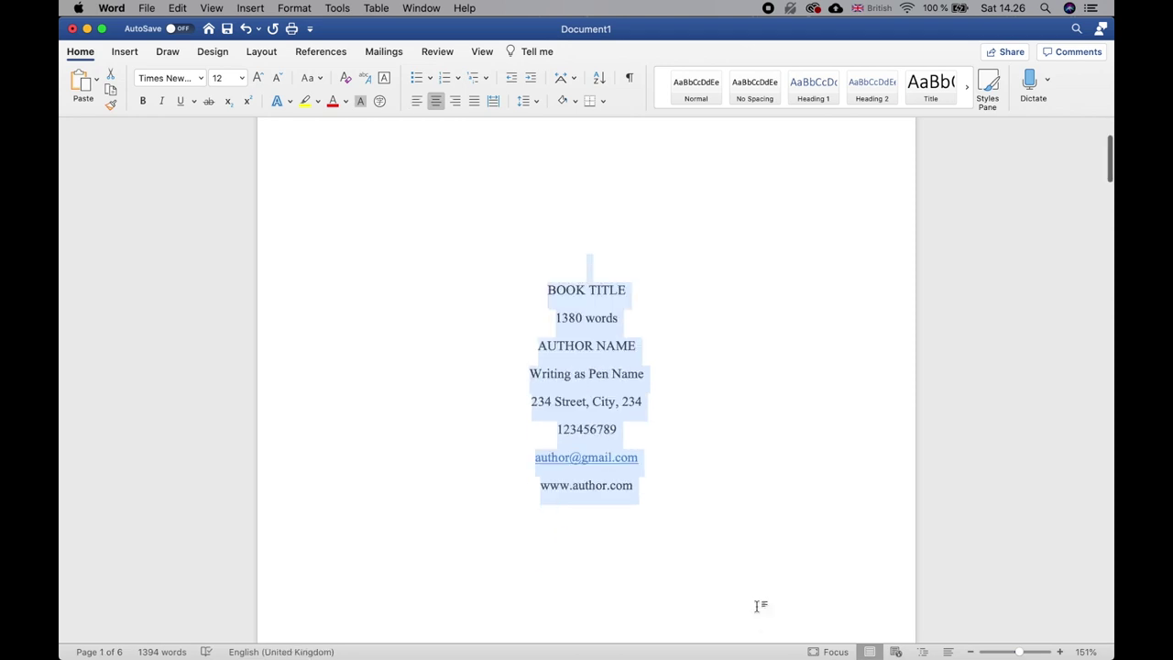
{"action": "left_click_drag", "start_coordinate": [335, 212], "coordinate": [715, 486]}
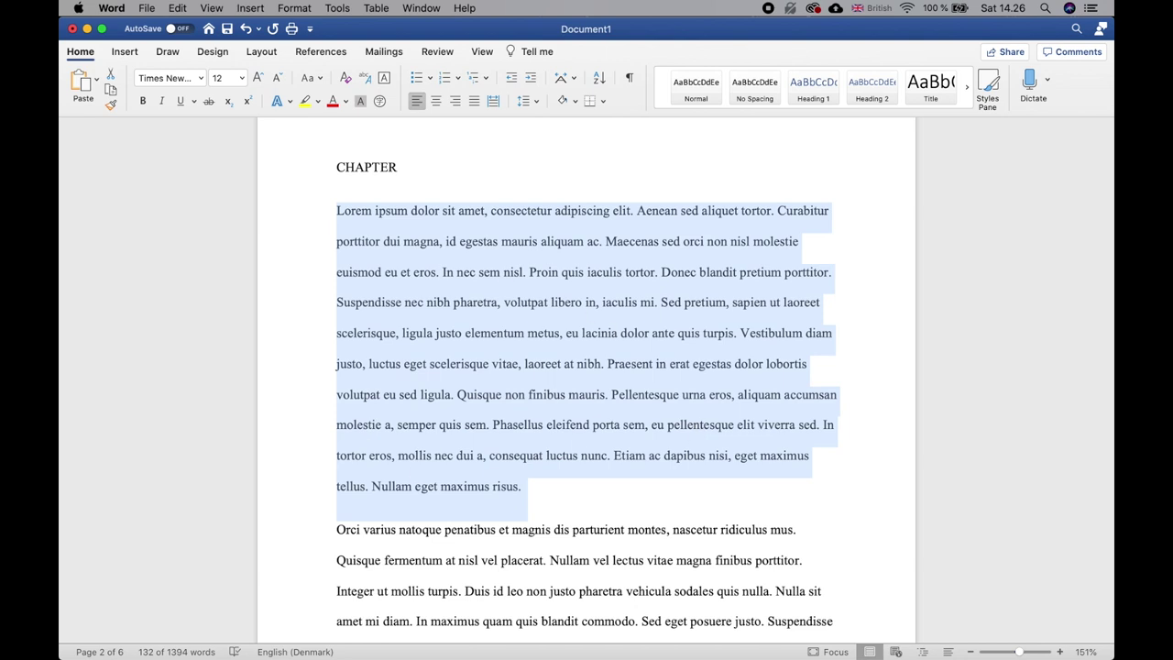
{"action": "left_click", "coordinate": [507, 424]}
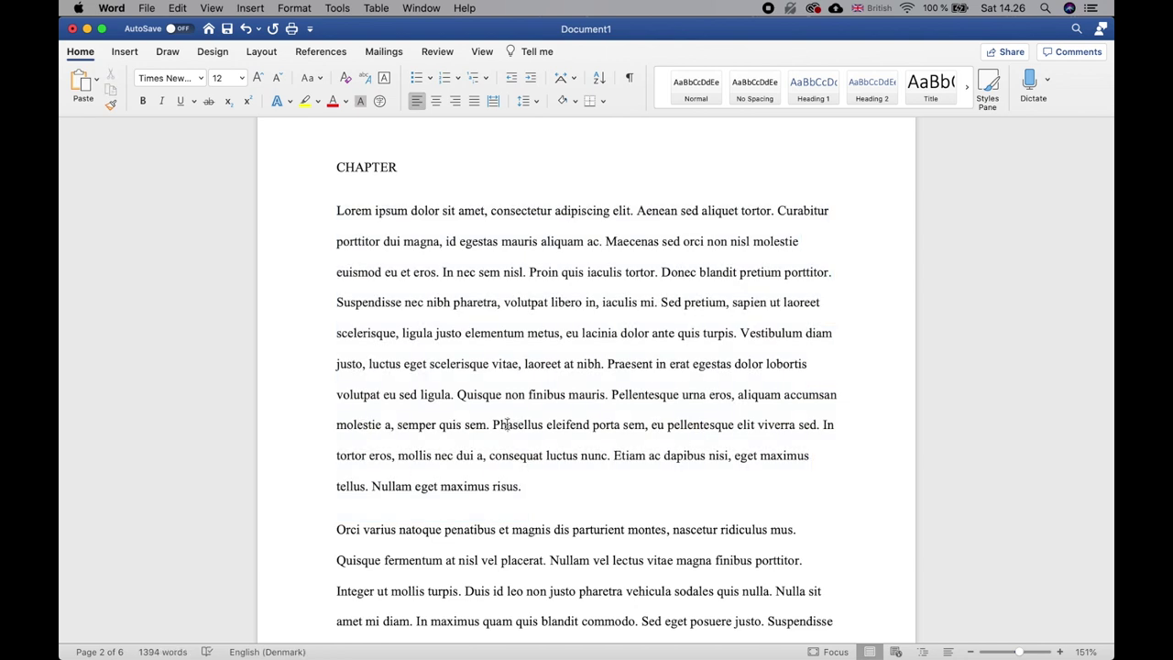
{"action": "left_click", "coordinate": [336, 210]}
- In the Paragraph settings, choose First line as the special indentation
{"action": "left_click", "coordinate": [528, 100]}
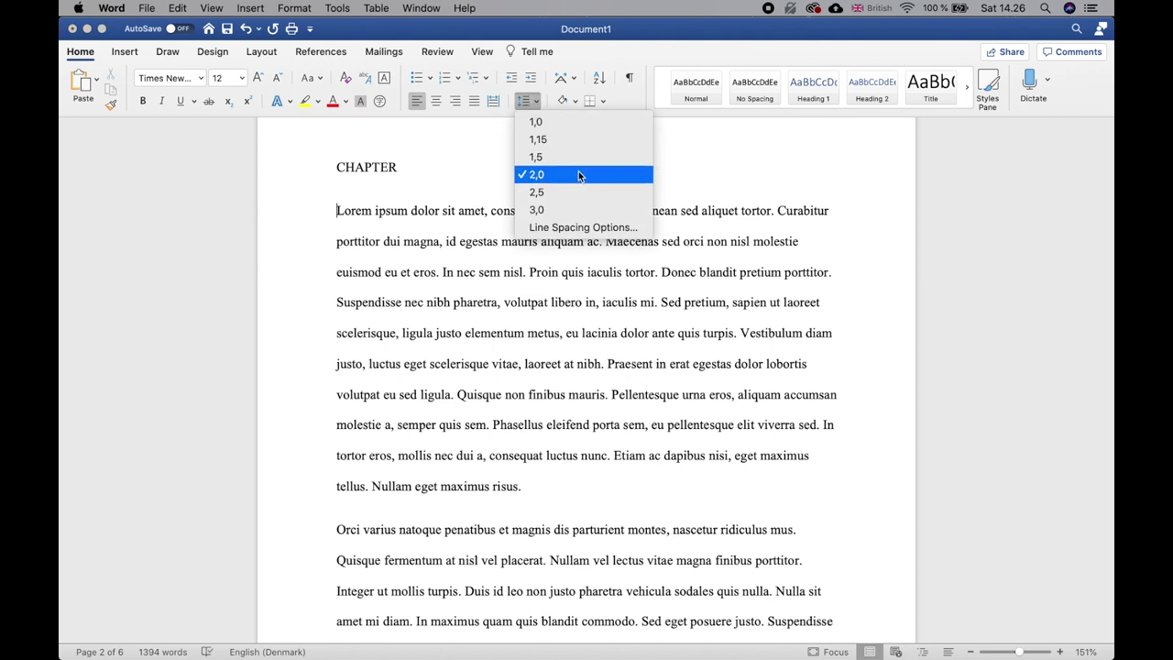
{"action": "left_click", "coordinate": [581, 227]}
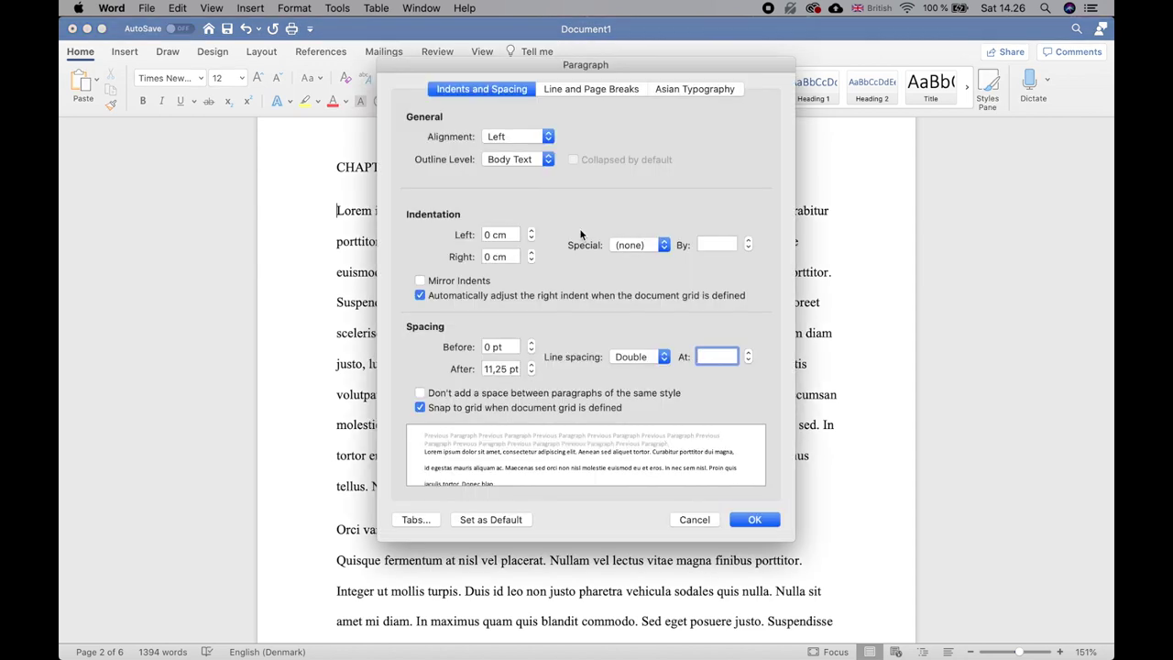
{"action": "left_click", "coordinate": [632, 245]}
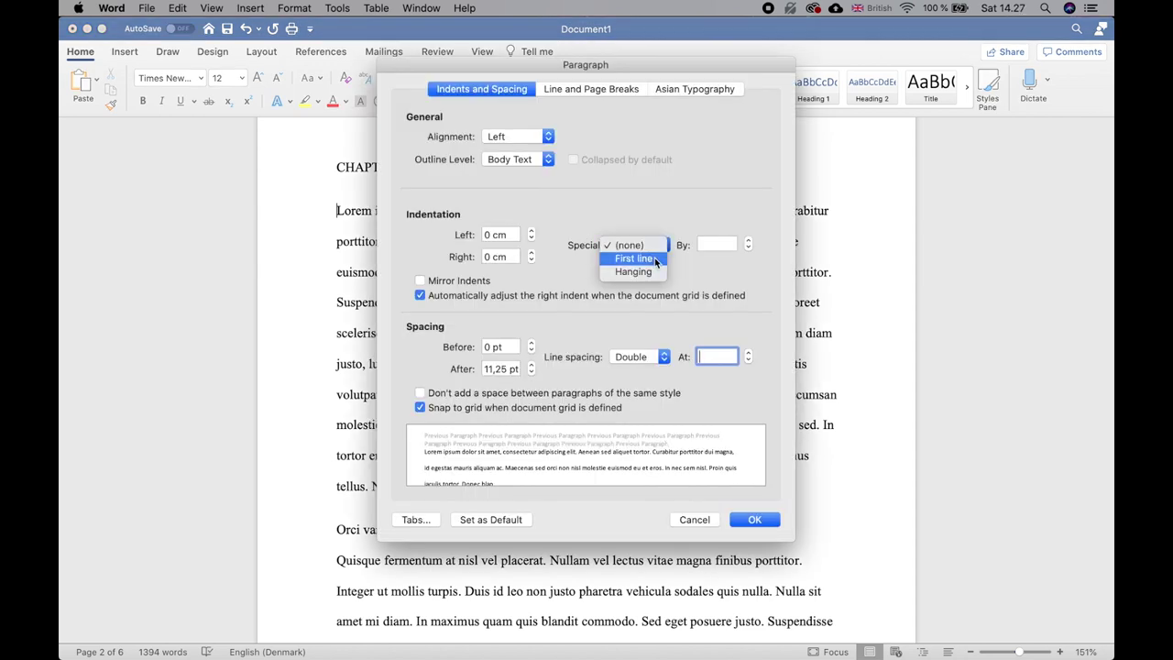
{"action": "left_click", "coordinate": [631, 259]}
{"action": "left_click", "coordinate": [640, 250]}
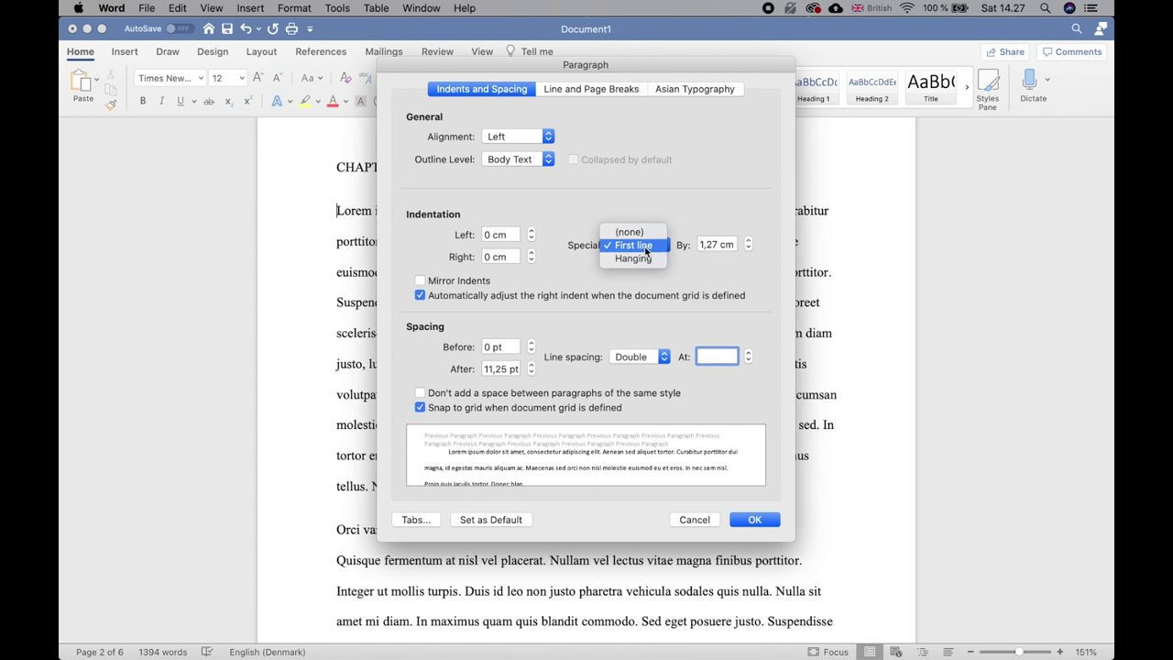
{"action": "left_click", "coordinate": [645, 249]}
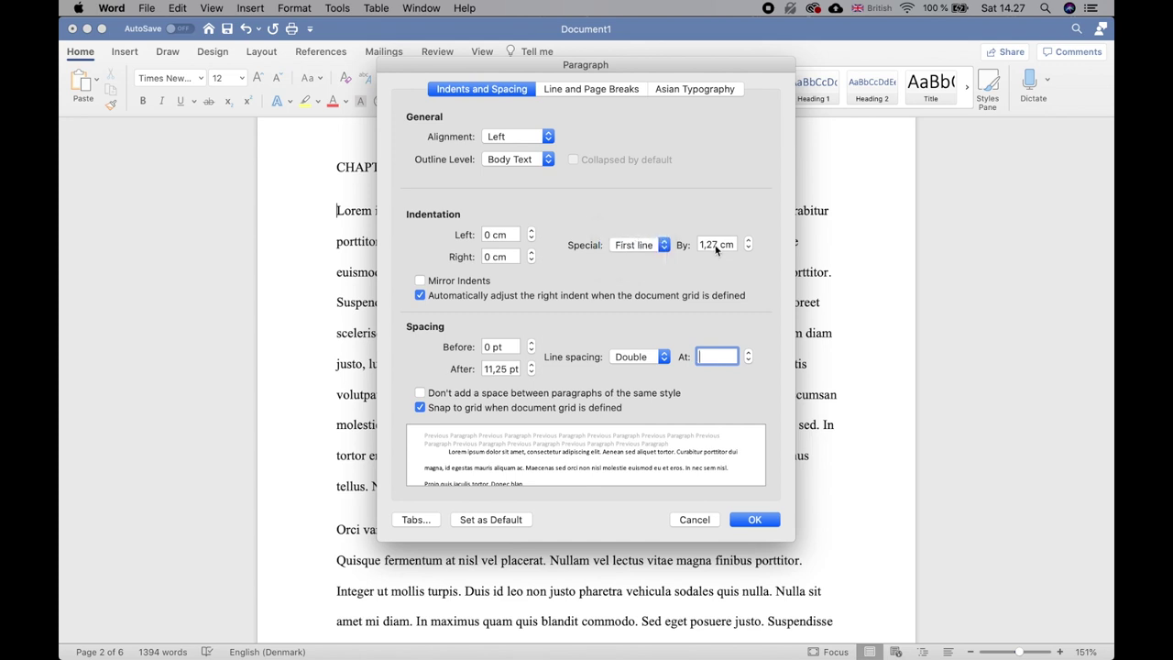
- Keep the first-line indent at 1,27 cm and apply it to the document
{"action": "left_click", "coordinate": [730, 244]}
{"action": "left_click", "coordinate": [704, 243]}
{"action": "left_click_drag", "start_coordinate": [703, 244], "coordinate": [756, 246]}
{"action": "left_click", "coordinate": [710, 245]}
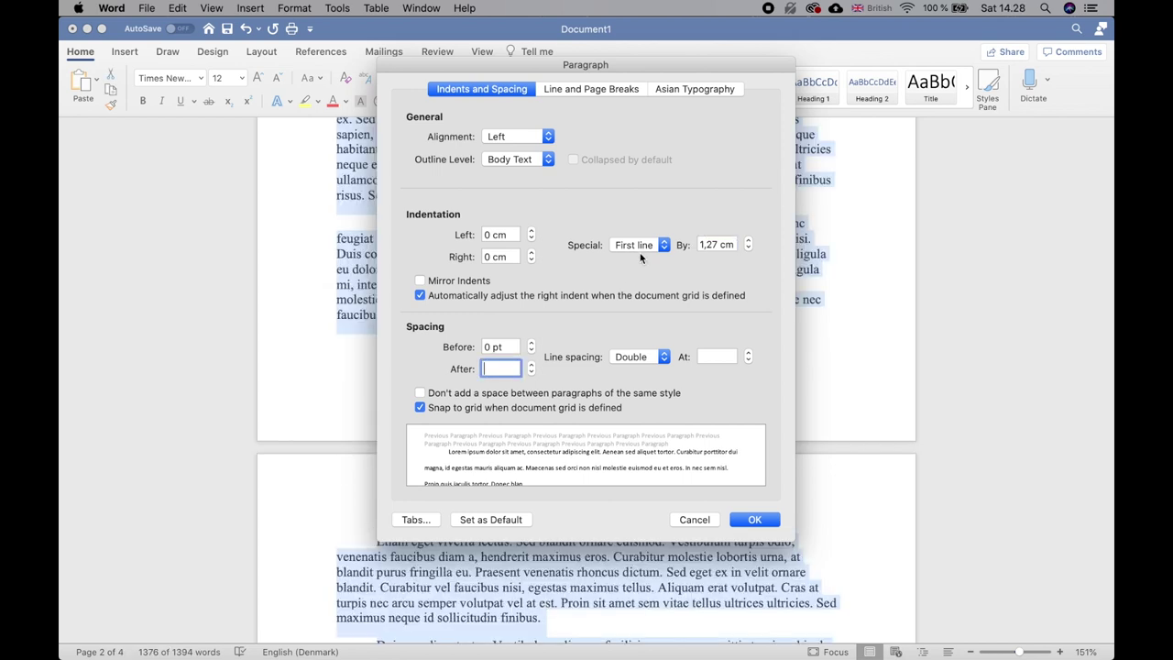
{"action": "left_click", "coordinate": [656, 246]}
{"action": "left_click", "coordinate": [656, 245]}
{"action": "left_click", "coordinate": [753, 519]}
- Centre the first CHAPTER heading and add blank lines above it
{"action": "scroll", "coordinate": [696, 338], "scroll_direction": "up", "scroll_amount": 10}
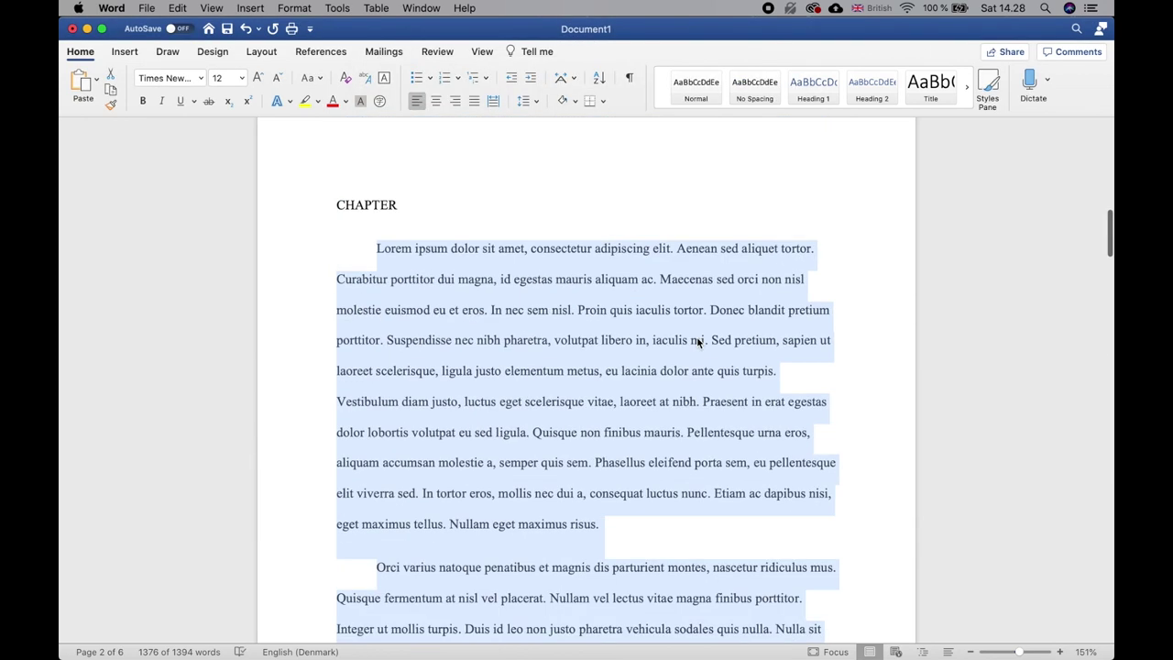
{"action": "scroll", "coordinate": [697, 337], "scroll_direction": "down", "scroll_amount": 10}
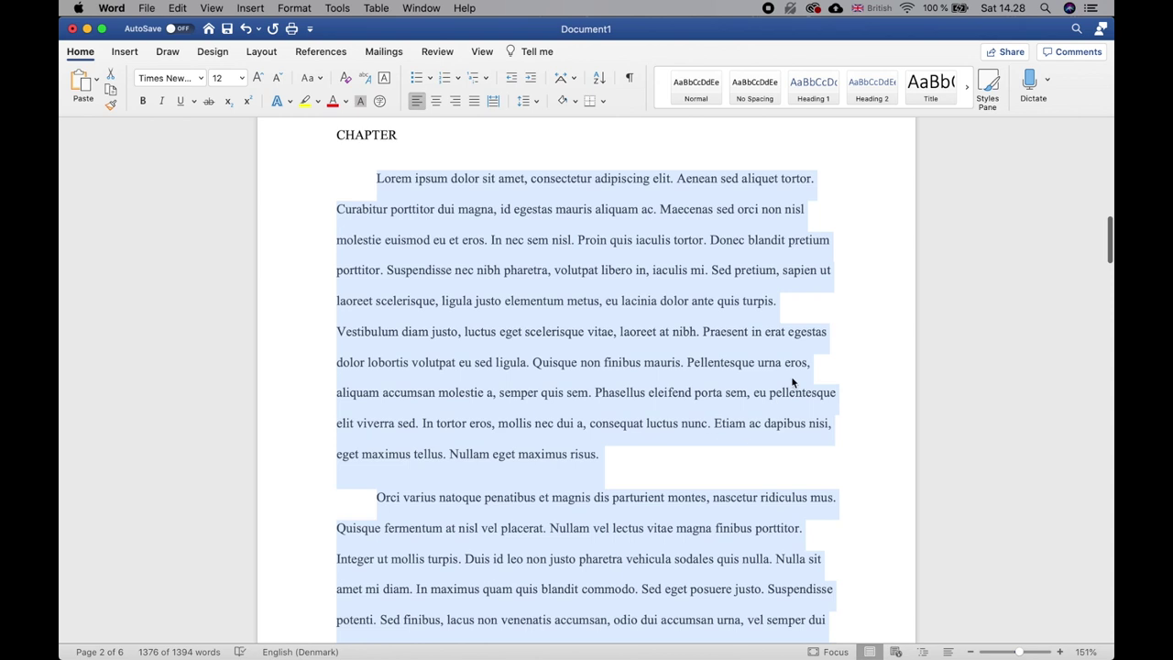
{"action": "left_click", "coordinate": [798, 311]}
{"action": "scroll", "coordinate": [620, 362], "scroll_direction": "up", "scroll_amount": 3}
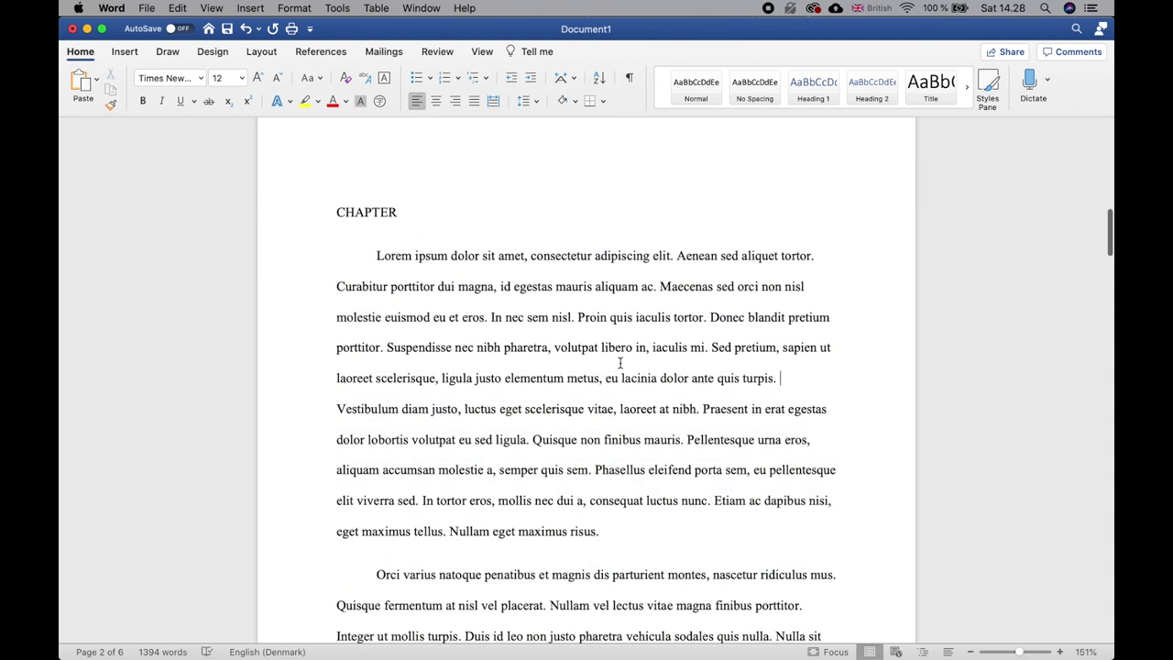
{"action": "left_click_drag", "start_coordinate": [338, 249], "coordinate": [484, 257]}
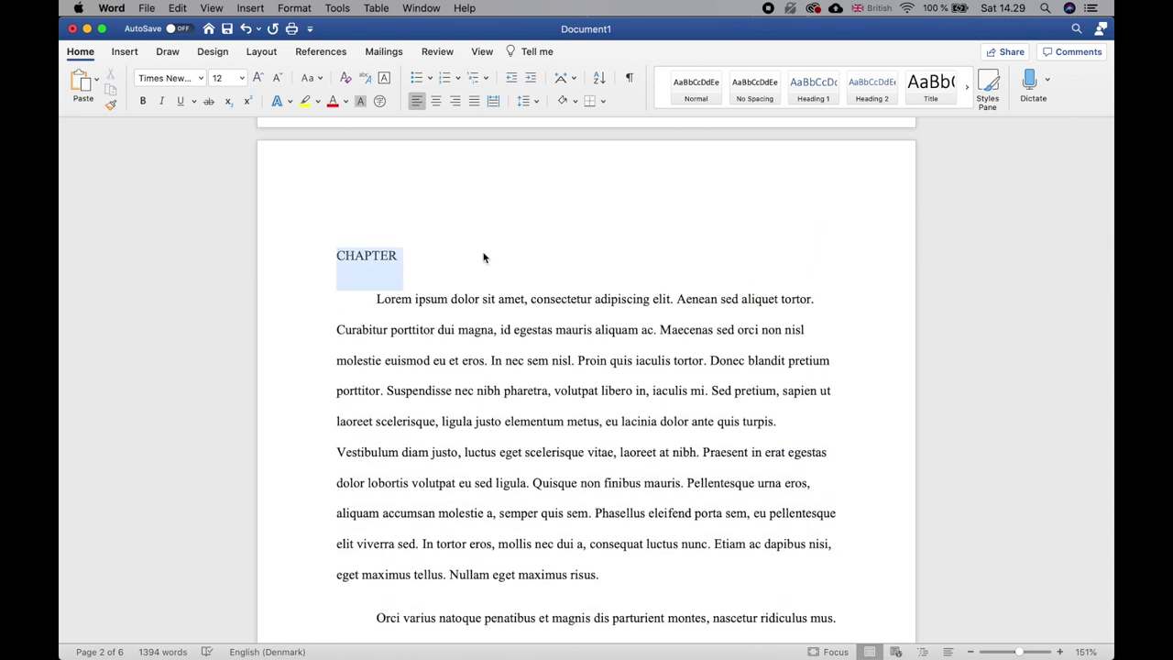
{"action": "left_click", "coordinate": [436, 101]}
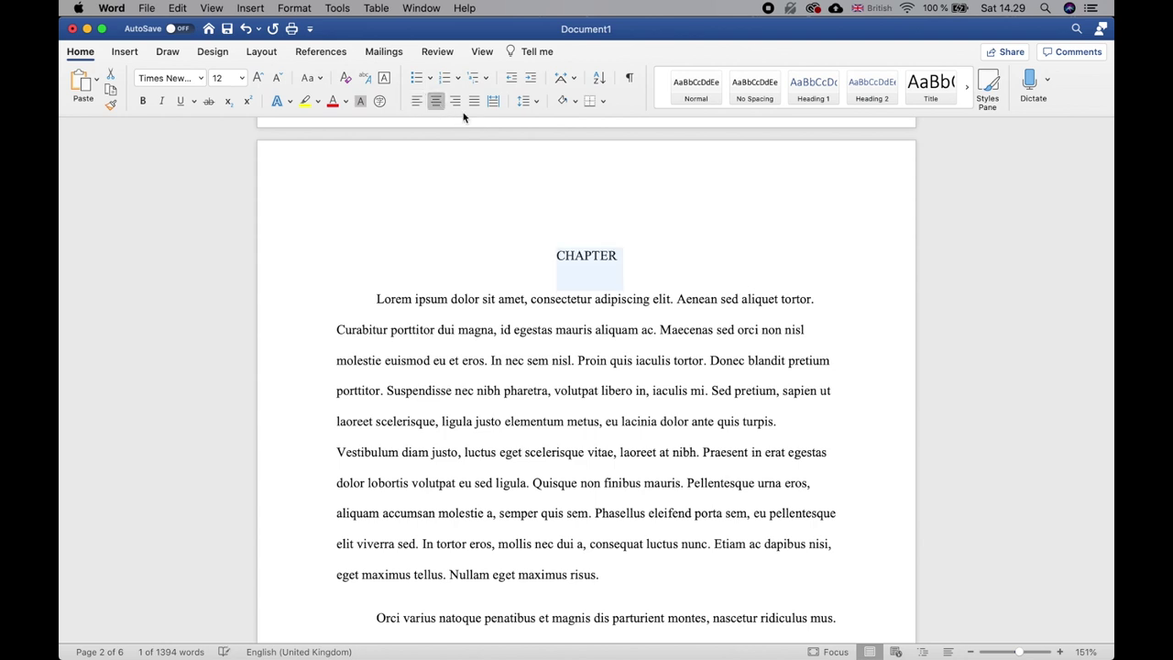
{"action": "left_click", "coordinate": [555, 258]}
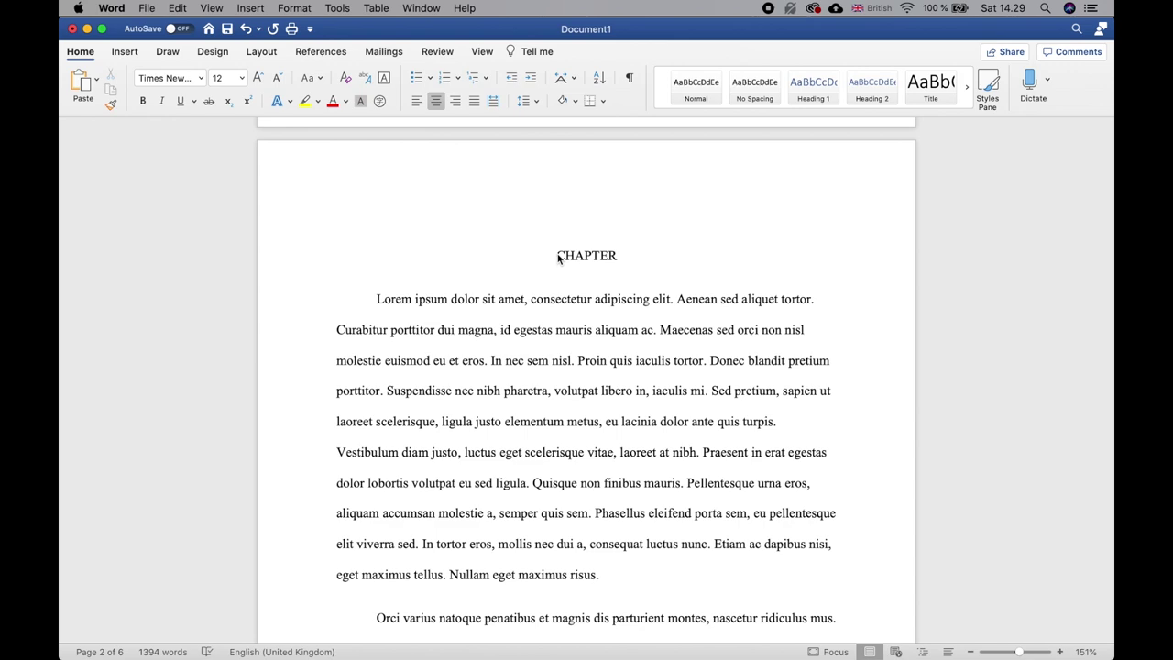
{"action": "key", "text": "Return"}
{"action": "key", "text": "Return"}
{"action": "key", "text": "Return"}
{"action": "key", "text": "Return"}
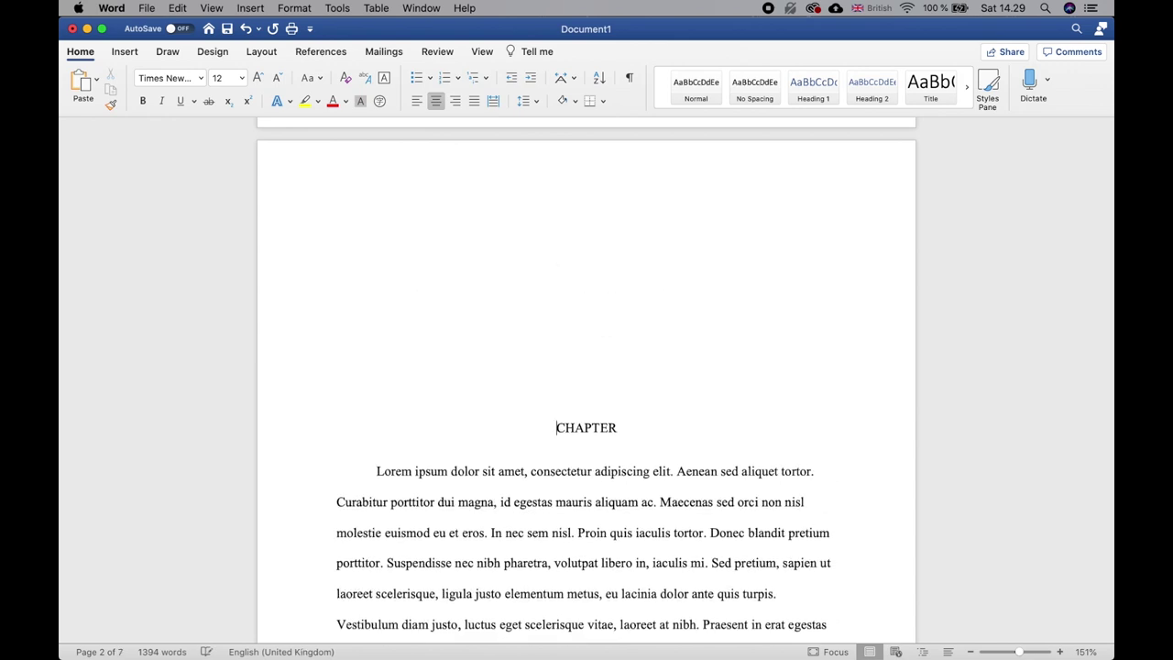
- Check the heading spacing with paragraph marks, then position the caret after 'tortor.'
{"action": "scroll", "coordinate": [586, 384], "scroll_direction": "down", "scroll_amount": 10}
{"action": "scroll", "coordinate": [586, 385], "scroll_direction": "up", "scroll_amount": 8}
{"action": "scroll", "coordinate": [623, 275], "scroll_direction": "up", "scroll_amount": 3}
{"action": "left_click", "coordinate": [630, 79]}
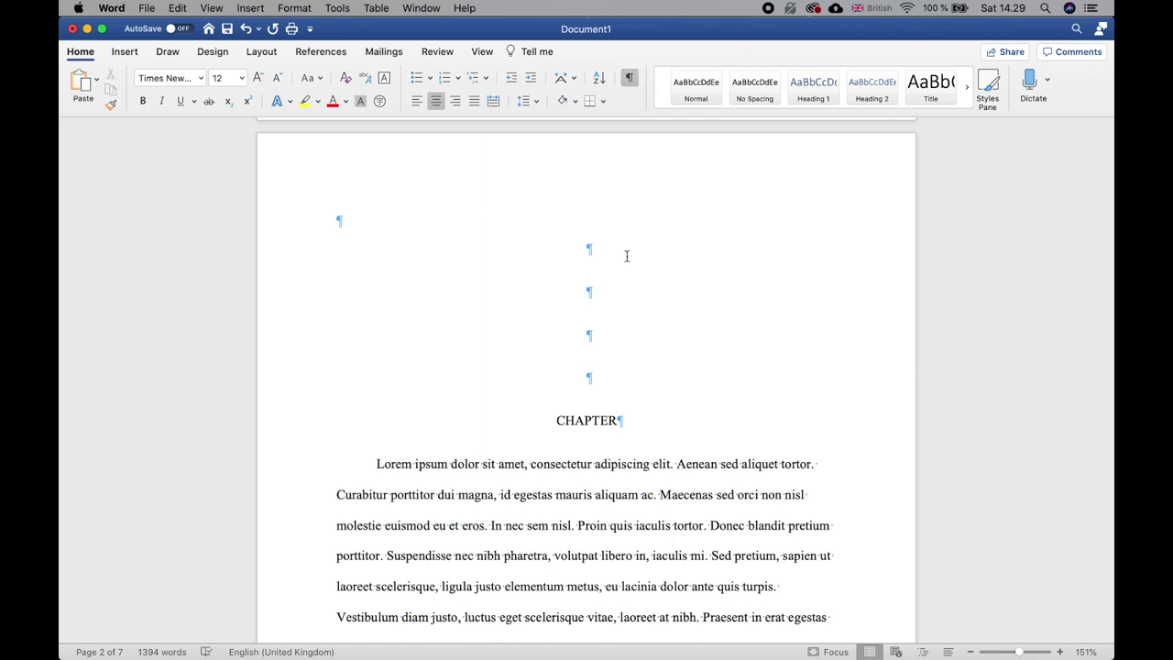
{"action": "left_click", "coordinate": [629, 81]}
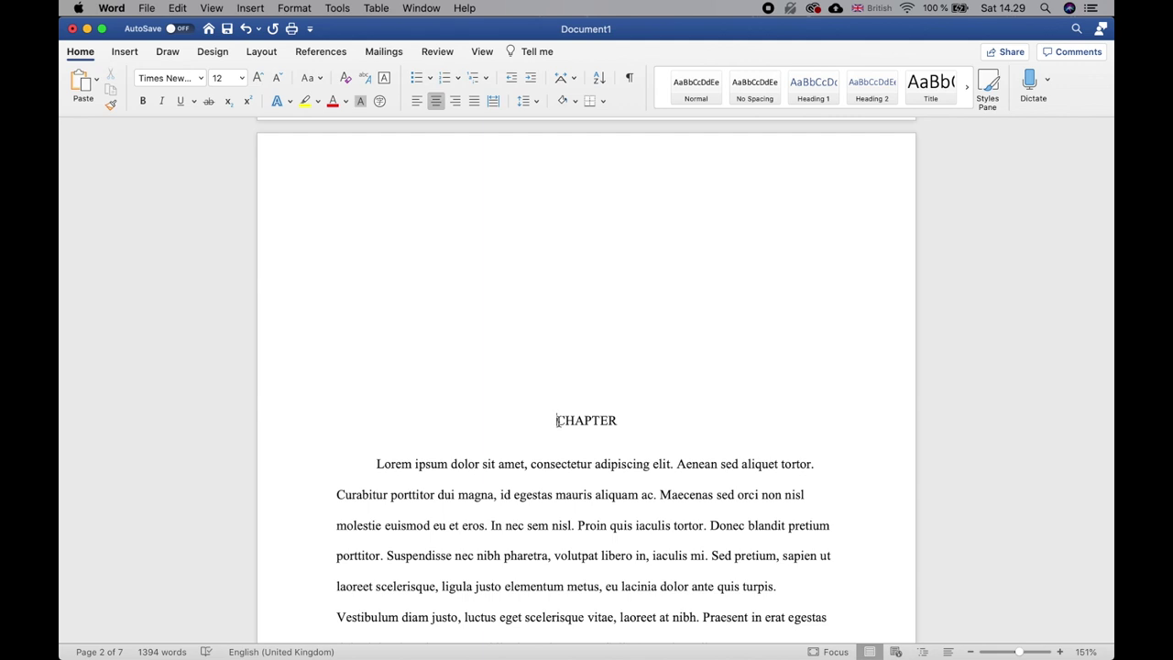
{"action": "left_click_drag", "start_coordinate": [556, 420], "coordinate": [685, 429]}
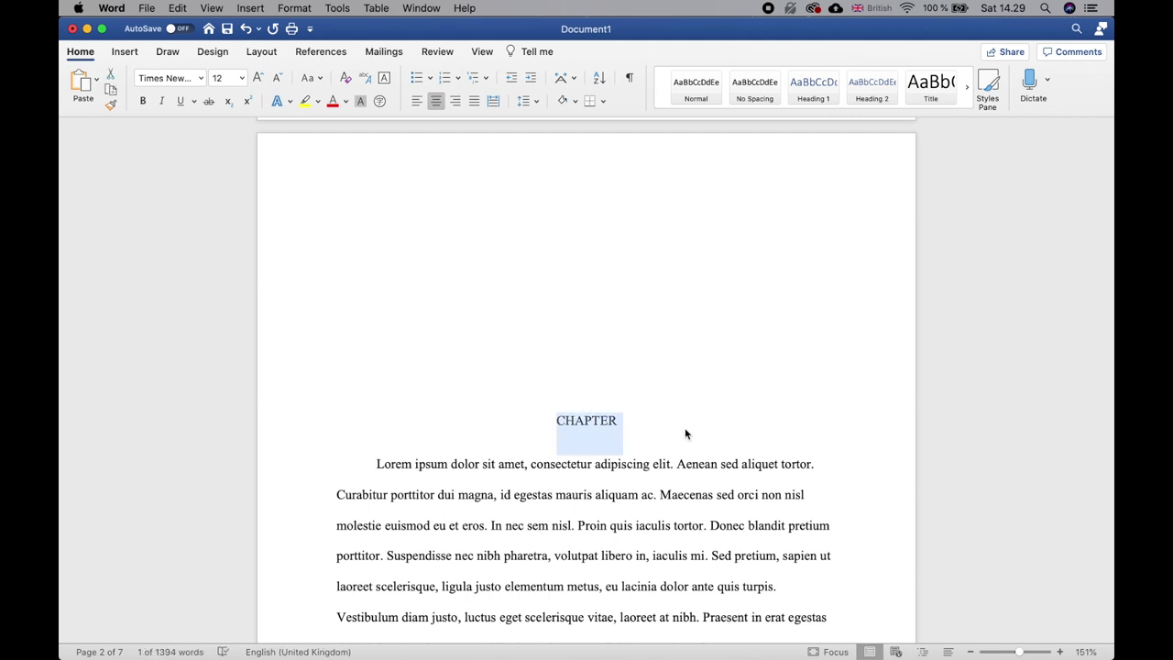
{"action": "scroll", "coordinate": [684, 433], "scroll_direction": "up", "scroll_amount": 5}
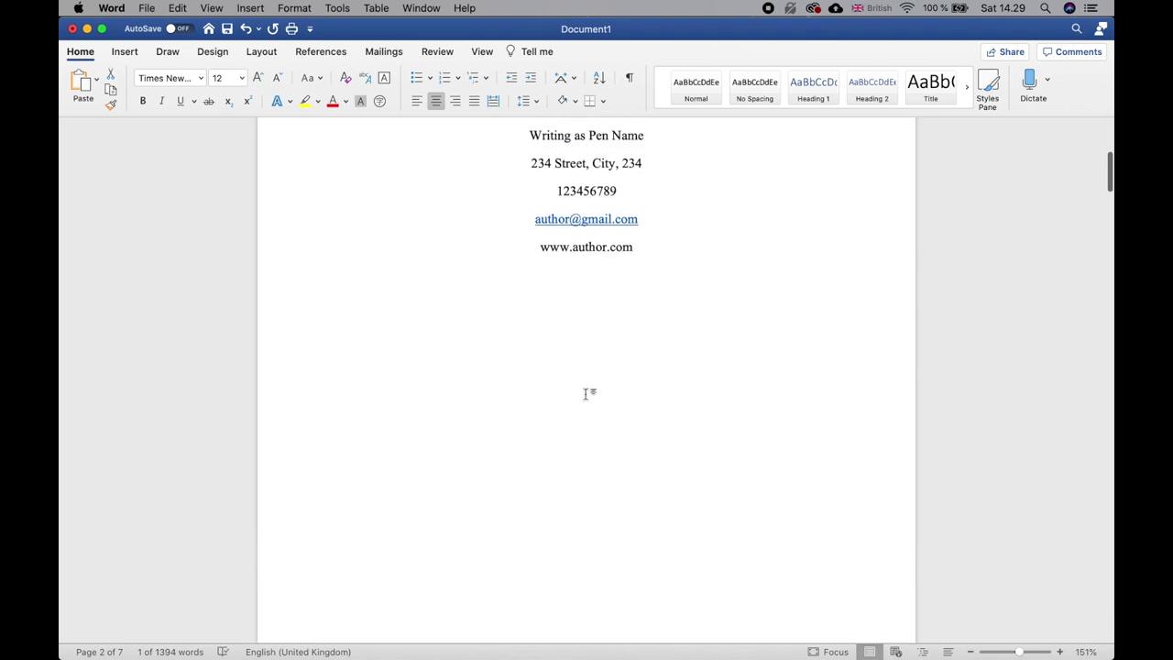
{"action": "scroll", "coordinate": [594, 509], "scroll_direction": "down", "scroll_amount": 1}
{"action": "scroll", "coordinate": [594, 509], "scroll_direction": "down", "scroll_amount": 15}
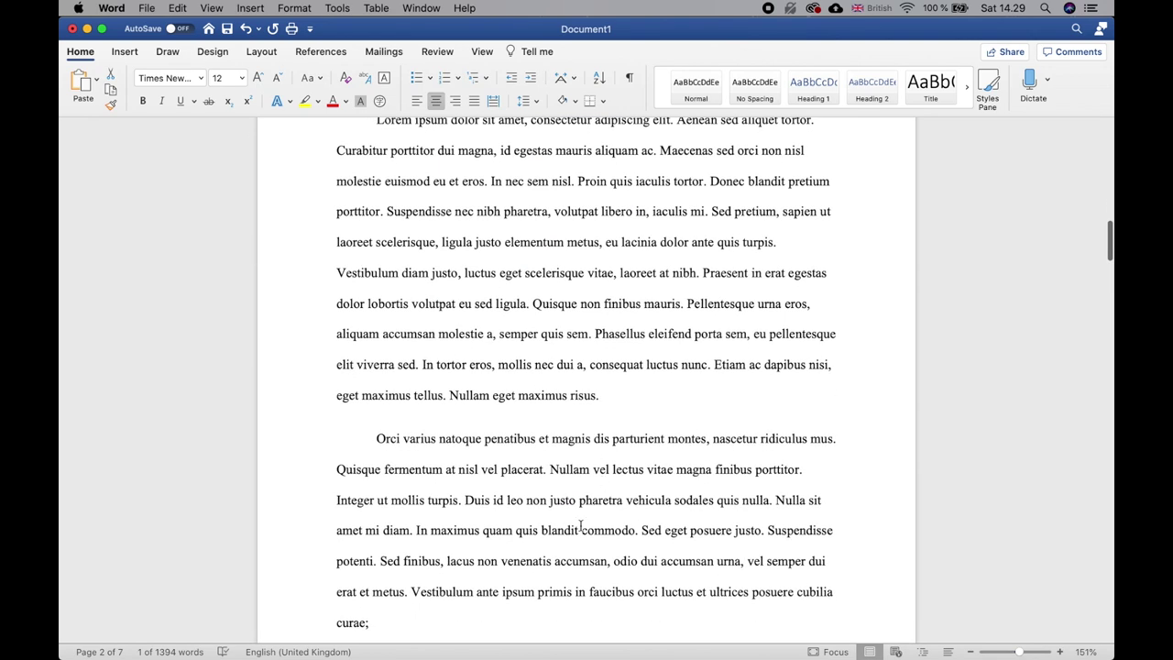
{"action": "scroll", "coordinate": [580, 525], "scroll_direction": "up", "scroll_amount": 3}
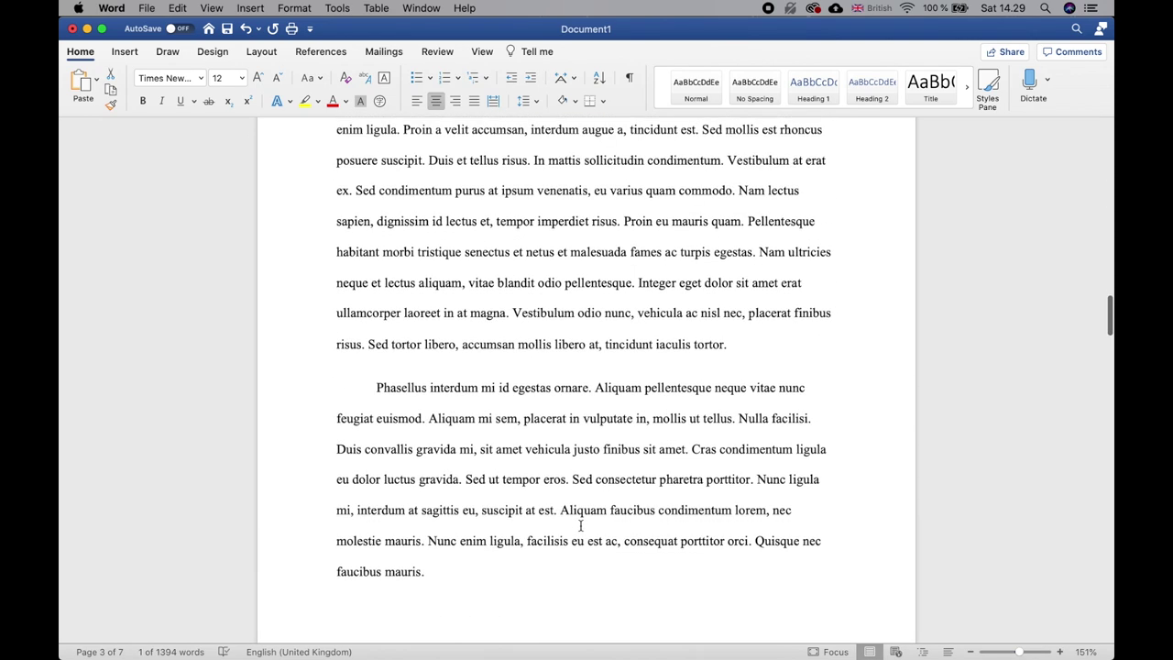
{"action": "left_click", "coordinate": [749, 345]}
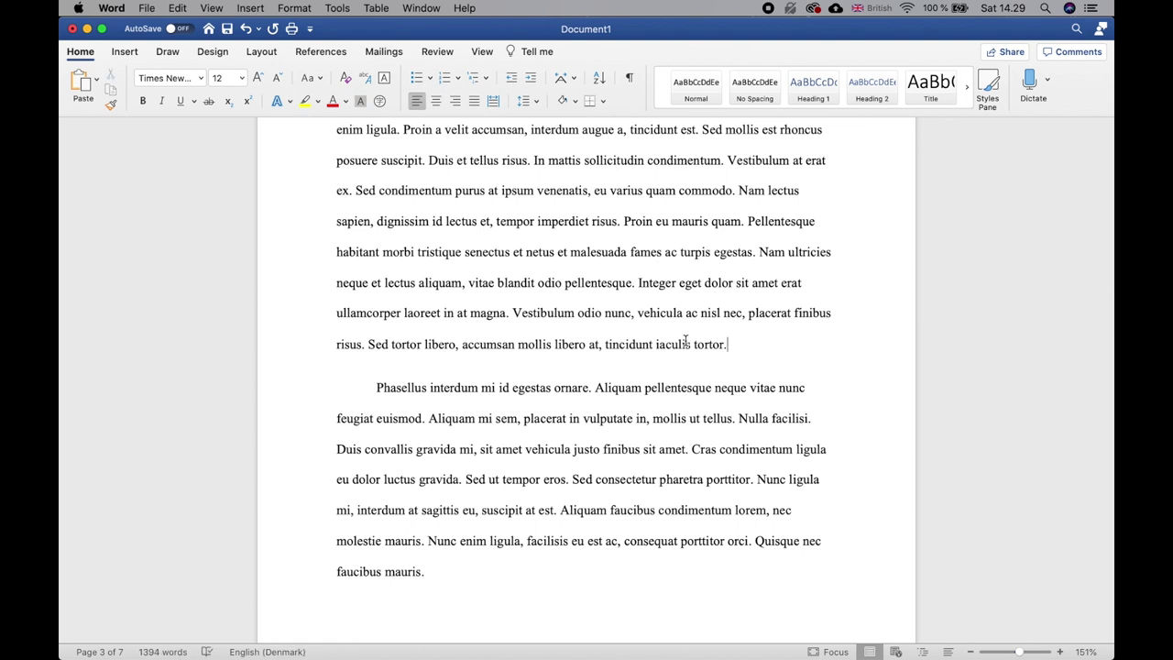
- Insert a page break after 'tortor.' and add a centred, lowered CHAPTER heading
{"action": "left_click", "coordinate": [251, 7]}
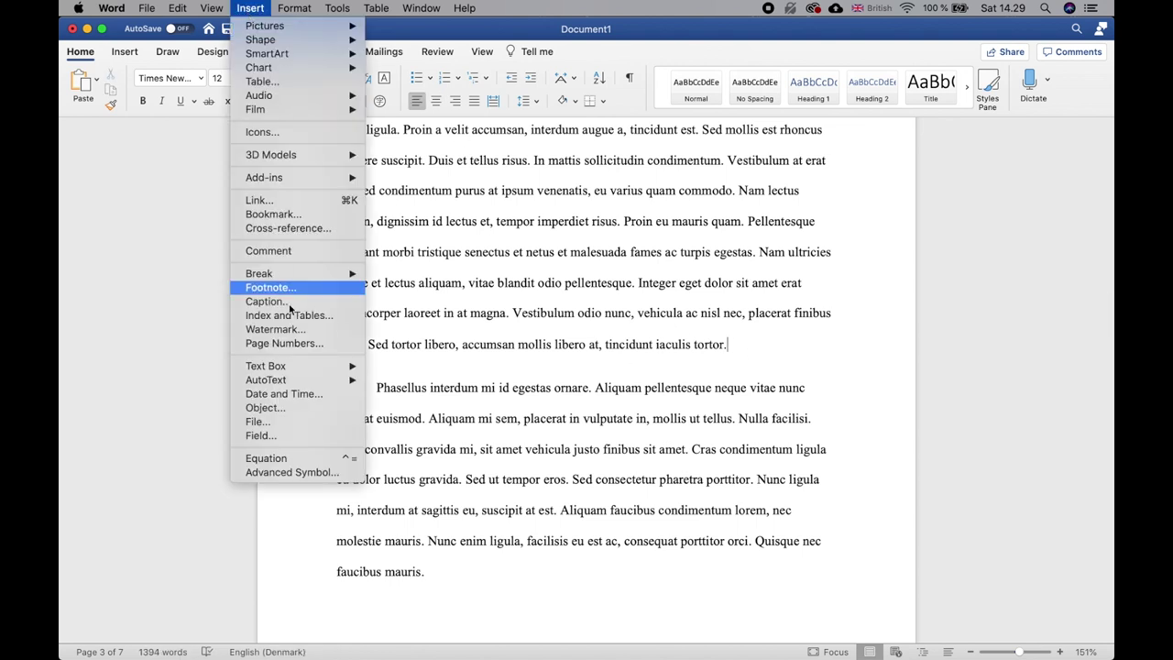
{"action": "mouse_move", "coordinate": [335, 283]}
{"action": "left_click", "coordinate": [416, 271]}
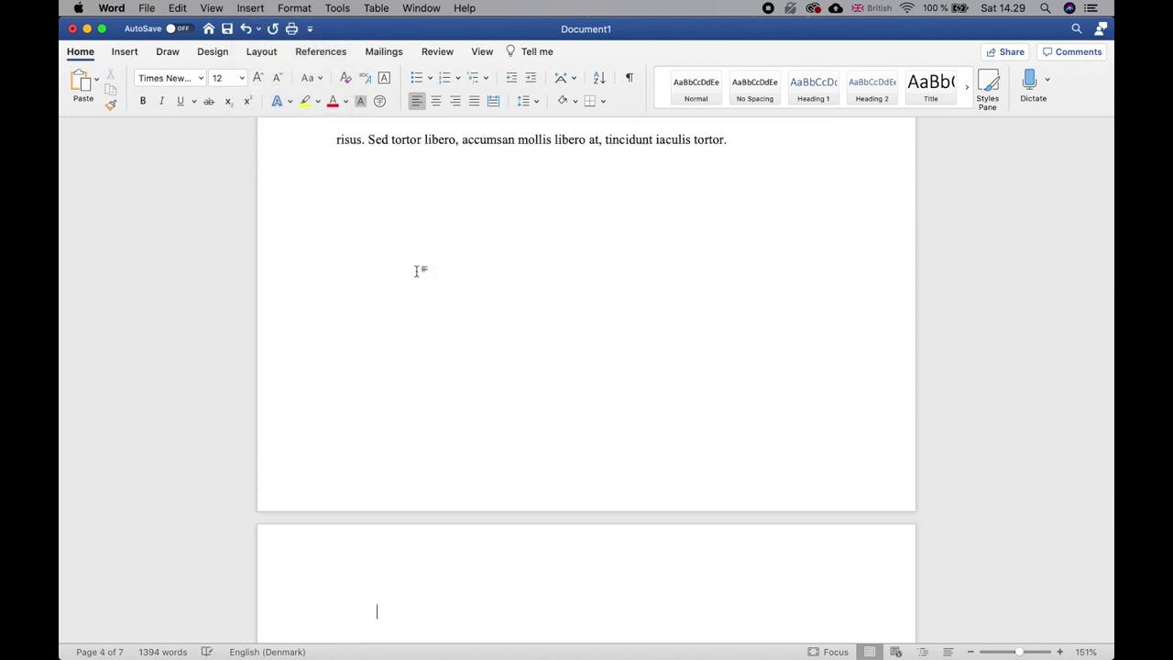
{"action": "type", "text": "CH"}
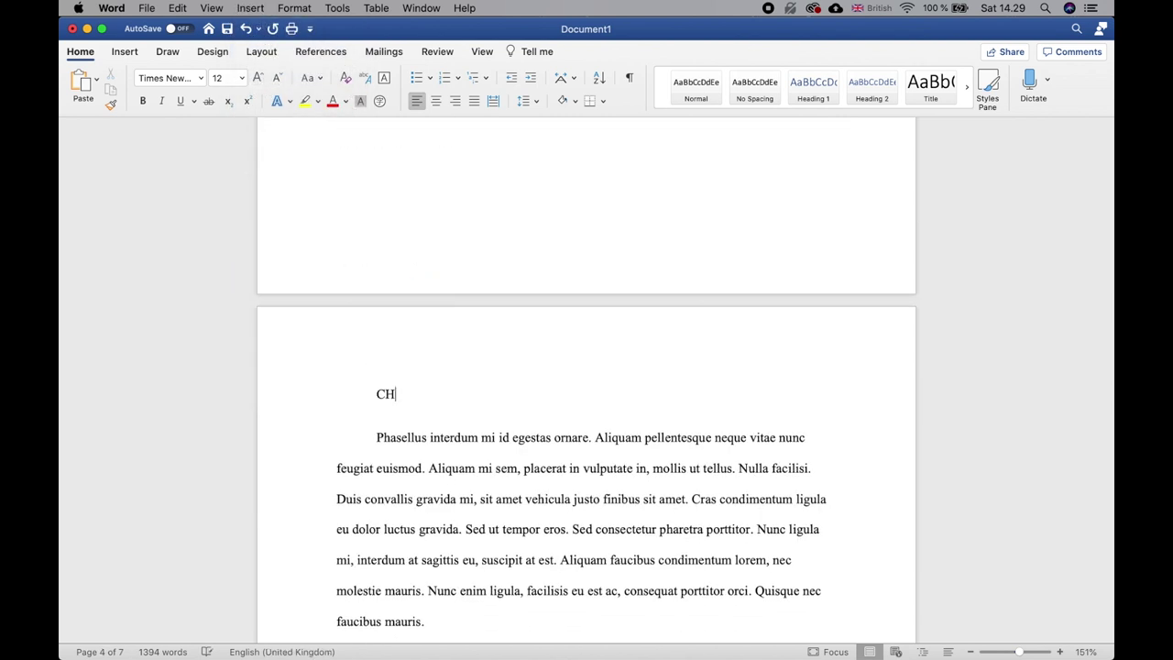
{"action": "type", "text": "APTER"}
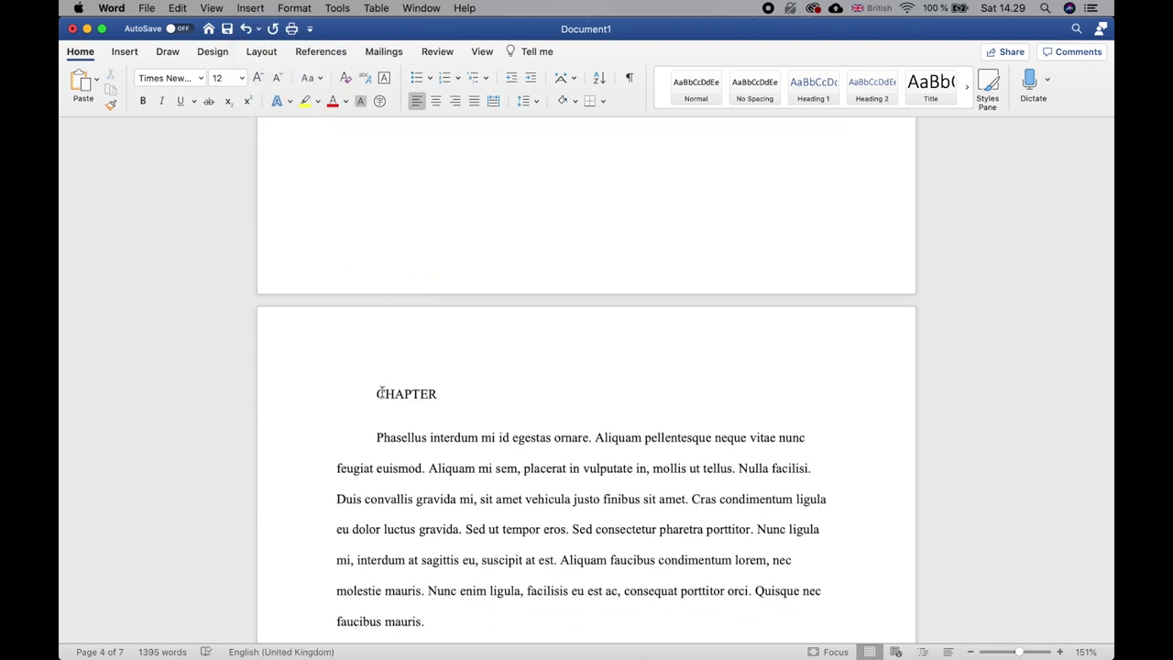
{"action": "left_click_drag", "start_coordinate": [379, 394], "coordinate": [486, 399]}
{"action": "left_click", "coordinate": [436, 101]}
{"action": "left_click", "coordinate": [579, 398]}
{"action": "key", "text": "Return"}
{"action": "key", "text": "Return"}
{"action": "key", "text": "Return"}
{"action": "key", "text": "Return"}
{"action": "key", "text": "Return"}
{"action": "key", "text": "Return"}
{"action": "key", "text": "Return"}
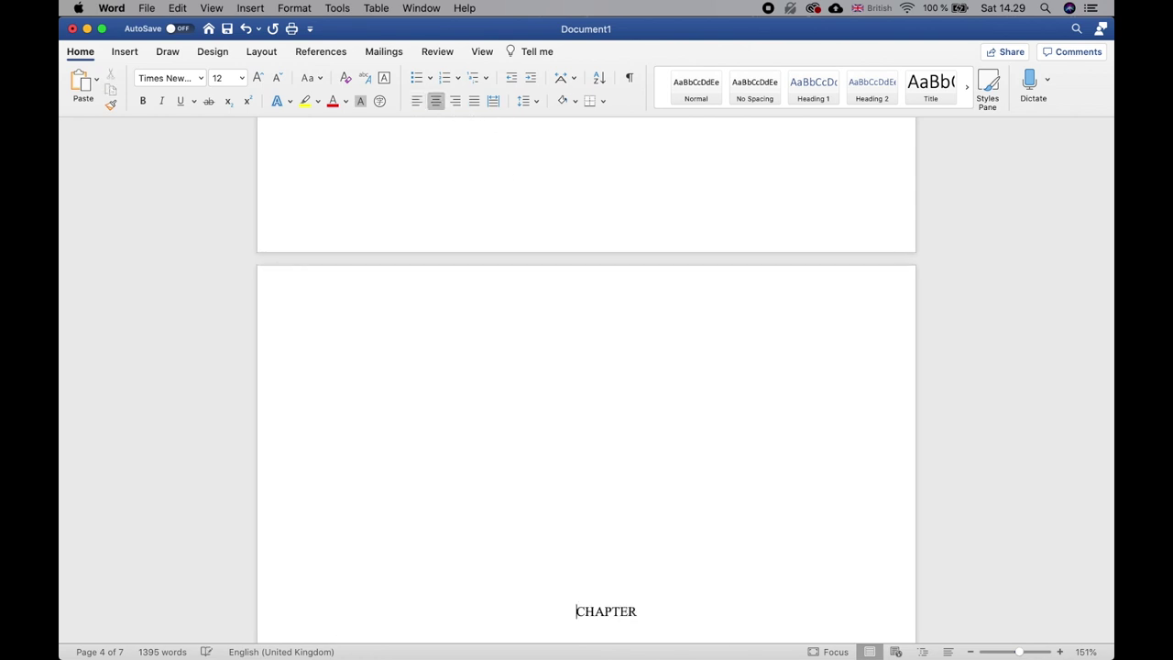
{"action": "key", "text": "BackSpace"}
{"action": "scroll", "coordinate": [636, 340], "scroll_direction": "down", "scroll_amount": 5}
{"action": "scroll", "coordinate": [636, 341], "scroll_direction": "up", "scroll_amount": 3}
{"action": "scroll", "coordinate": [636, 341], "scroll_direction": "down", "scroll_amount": 5}
- Add a blank line below the first CHAPTER heading and verify it with paragraph marks
{"action": "left_click", "coordinate": [634, 322]}
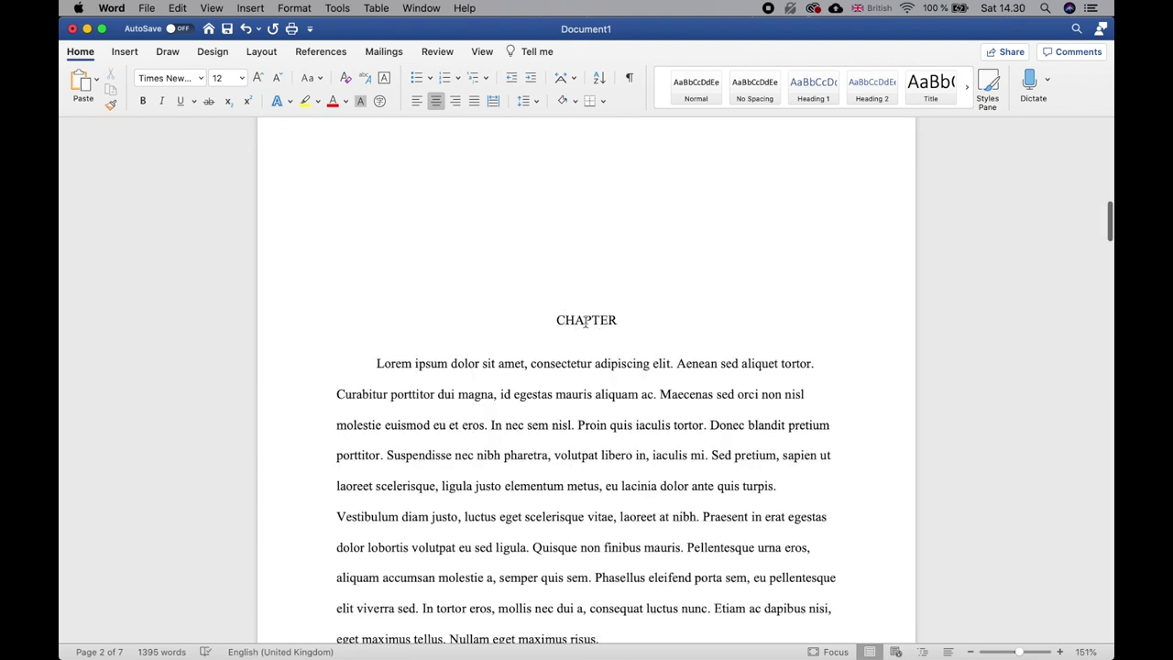
{"action": "left_click_drag", "start_coordinate": [555, 321], "coordinate": [689, 321]}
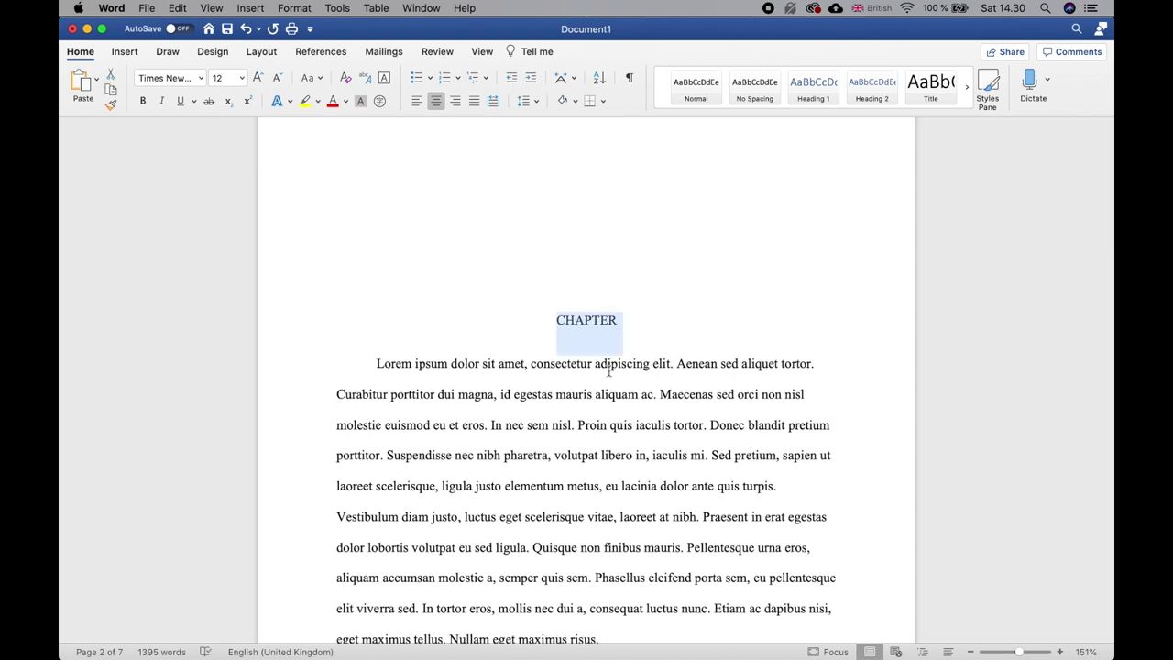
{"action": "left_click", "coordinate": [638, 319]}
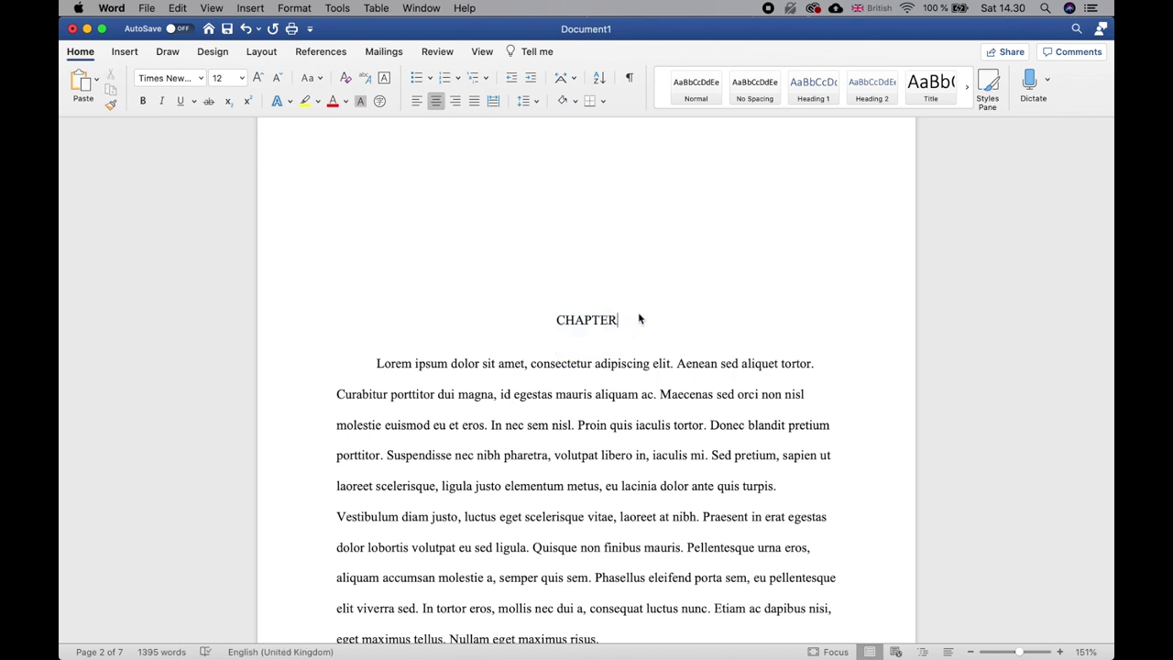
{"action": "key", "text": "Return"}
{"action": "left_click", "coordinate": [796, 528]}
{"action": "left_click", "coordinate": [575, 320]}
{"action": "left_click", "coordinate": [629, 79]}
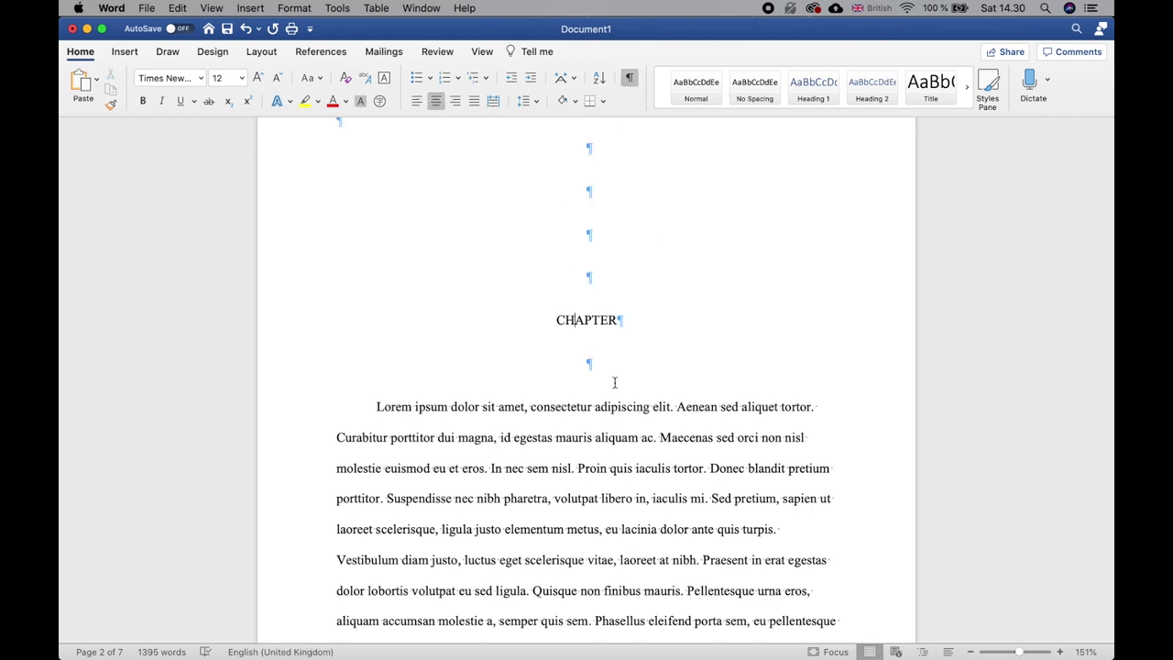
{"action": "left_click", "coordinate": [629, 79]}
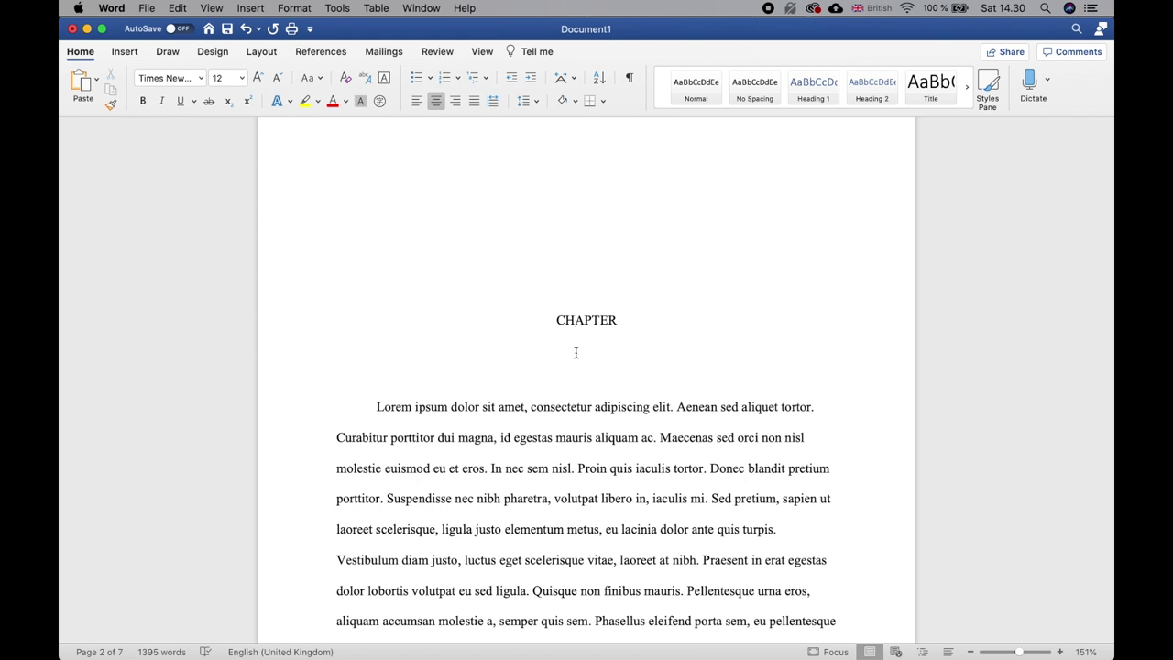
{"action": "scroll", "coordinate": [576, 352], "scroll_direction": "down", "scroll_amount": 15}
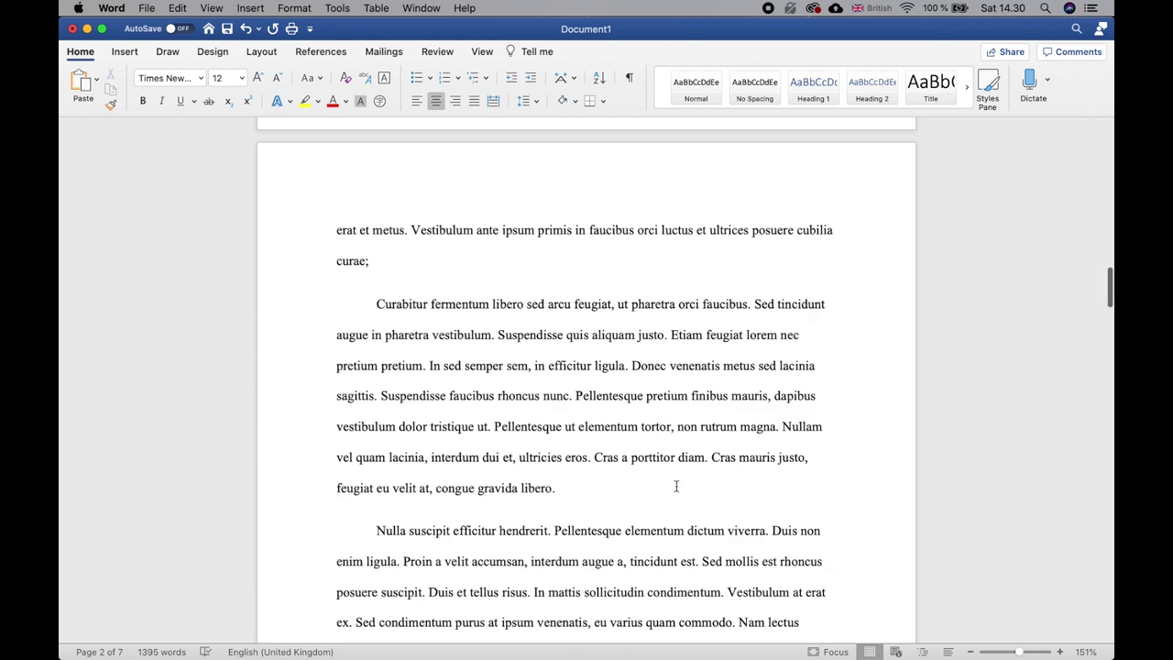
- Add a # on a new line after the paragraph ending 'libero.' and centre it
{"action": "left_click", "coordinate": [620, 455]}
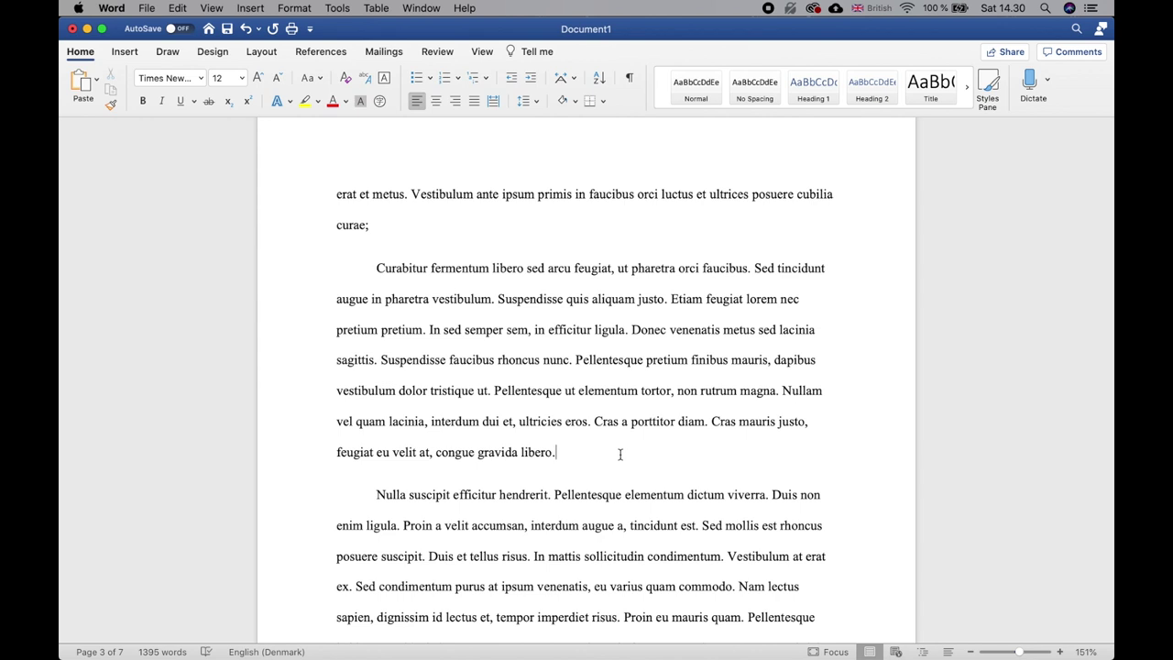
{"action": "key", "text": "Return"}
{"action": "type", "text": "#"}
{"action": "double_click", "coordinate": [379, 494]}
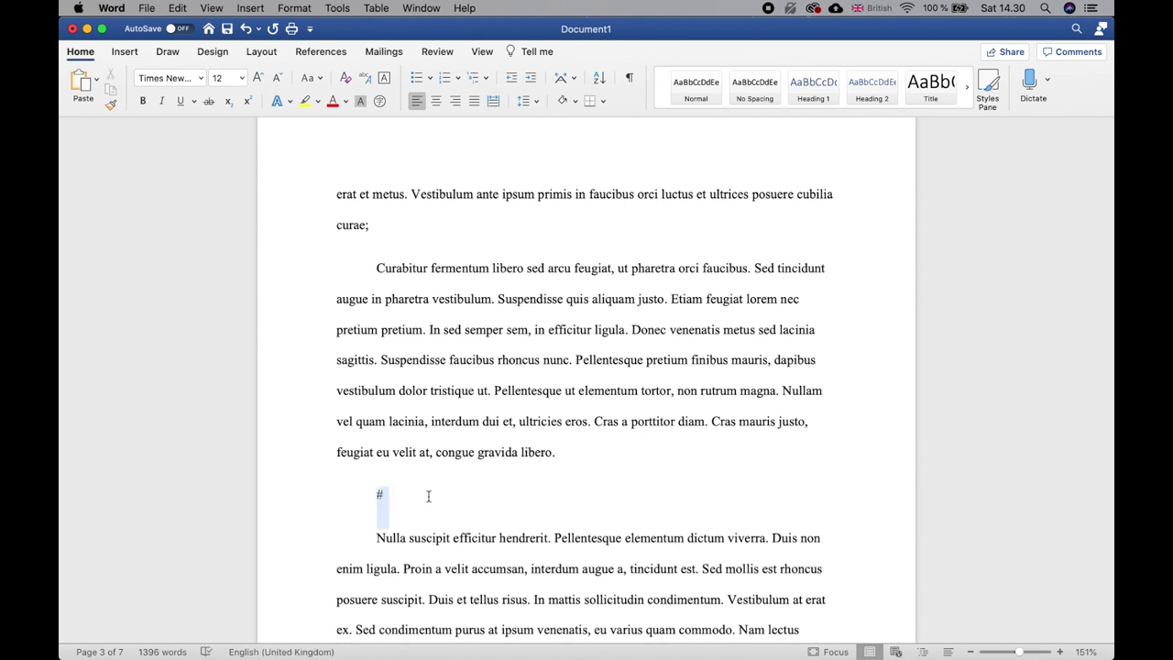
{"action": "left_click", "coordinate": [444, 102]}
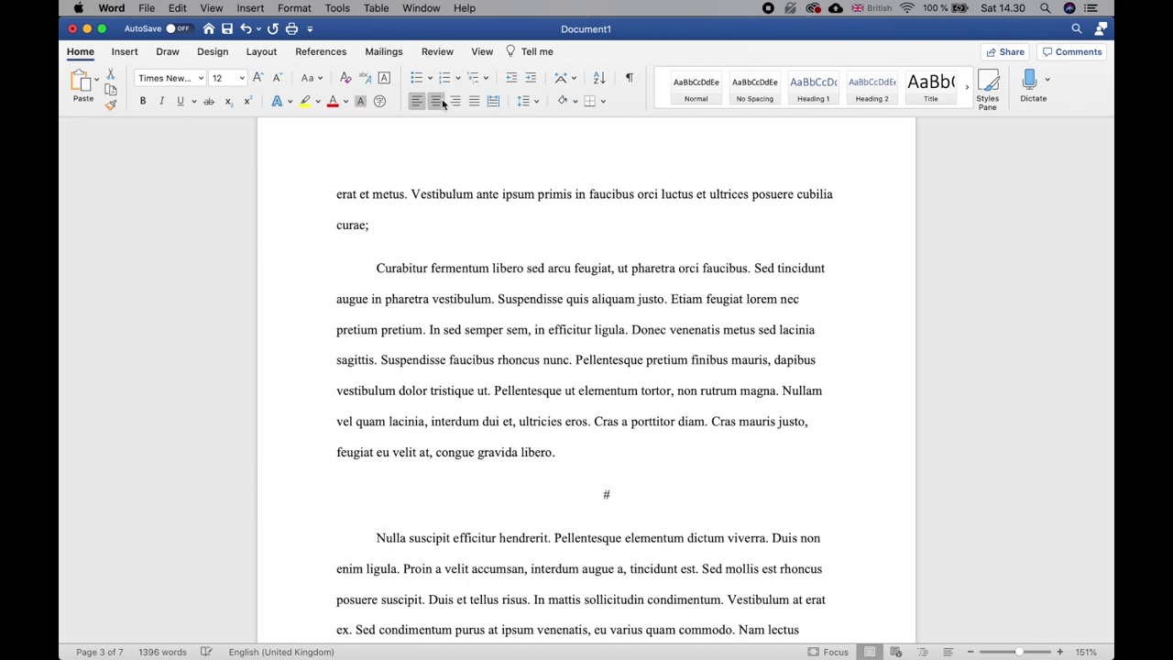
{"action": "left_click", "coordinate": [571, 482]}
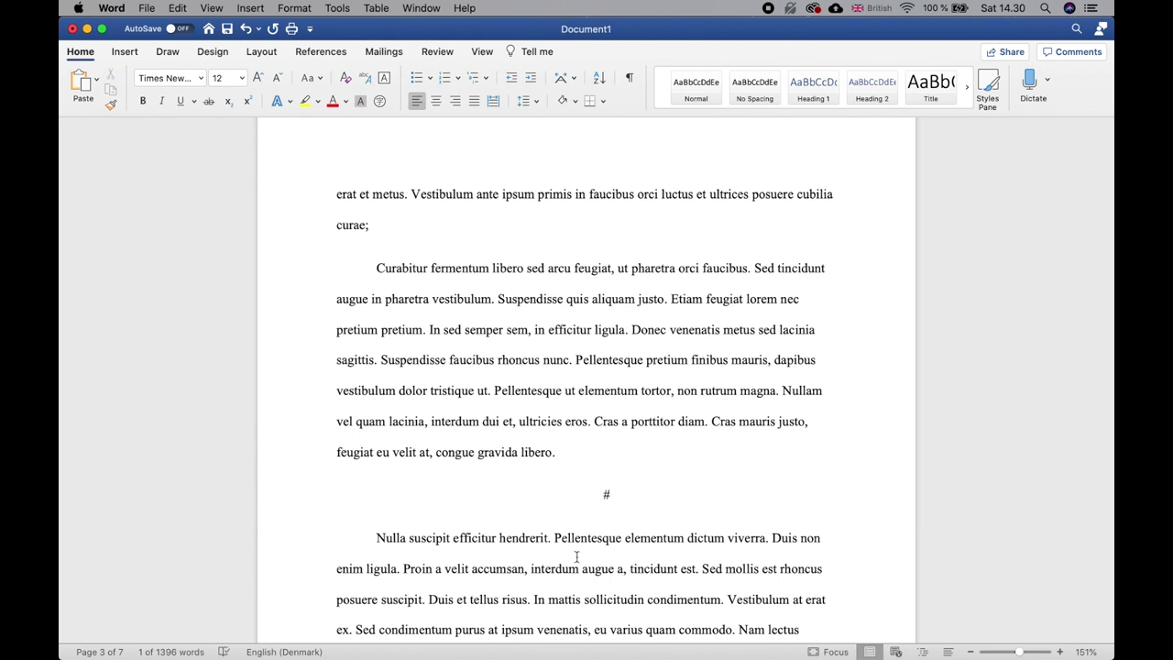
- Remove the stray empty lines above and below the centred # scene break
{"action": "left_click", "coordinate": [578, 484]}
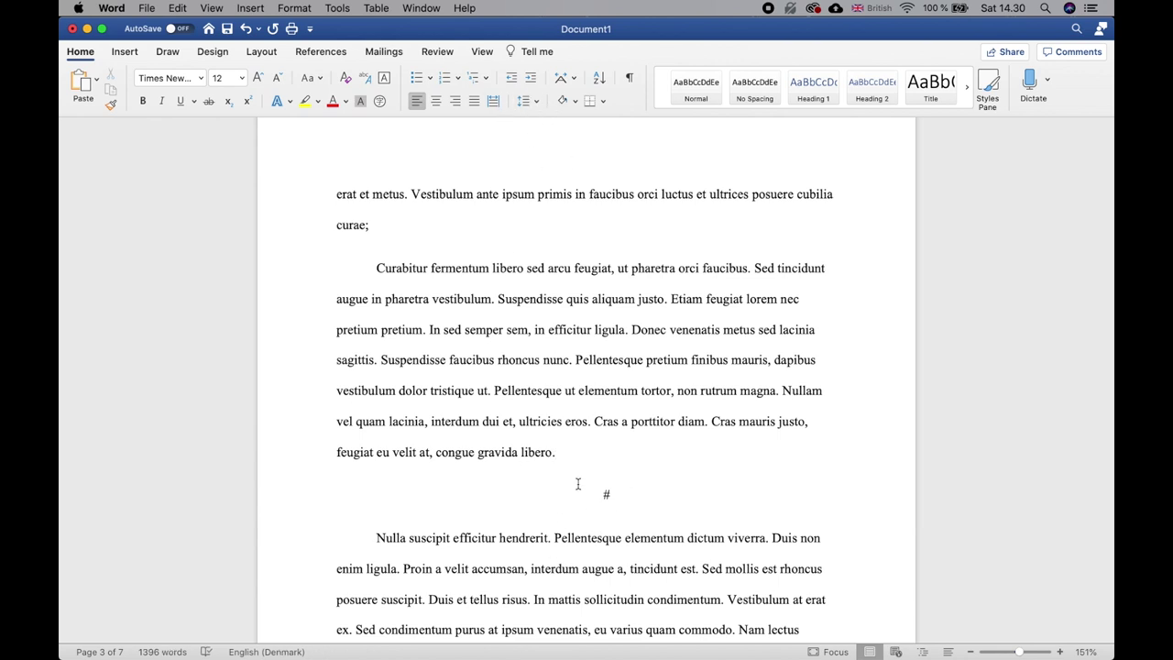
{"action": "key", "text": "Return"}
{"action": "scroll", "coordinate": [578, 483], "scroll_direction": "down", "scroll_amount": 2}
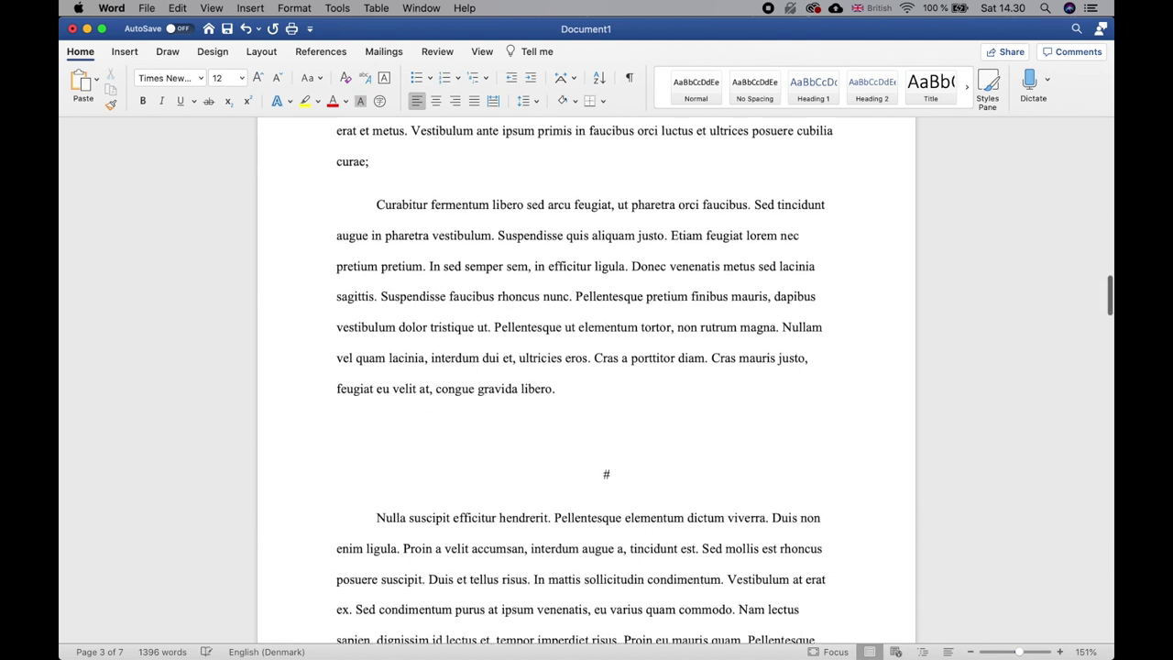
{"action": "left_click", "coordinate": [656, 479]}
{"action": "key", "text": "Return"}
{"action": "key", "text": "BackSpace"}
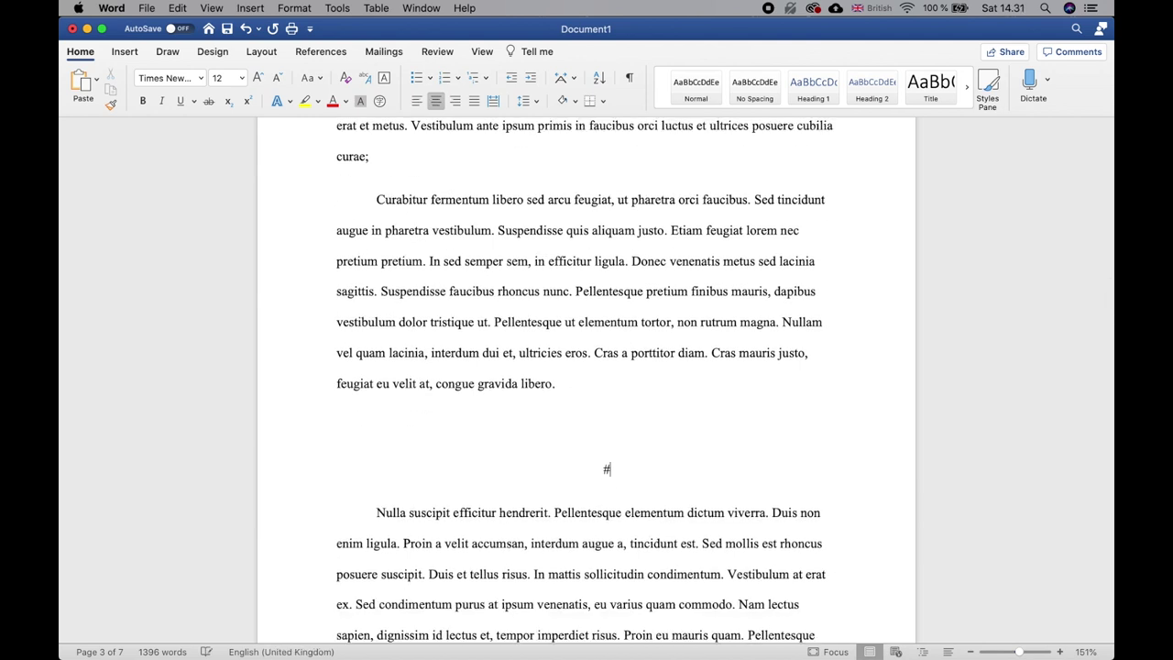
{"action": "left_click", "coordinate": [681, 424]}
{"action": "key", "text": "BackSpace"}
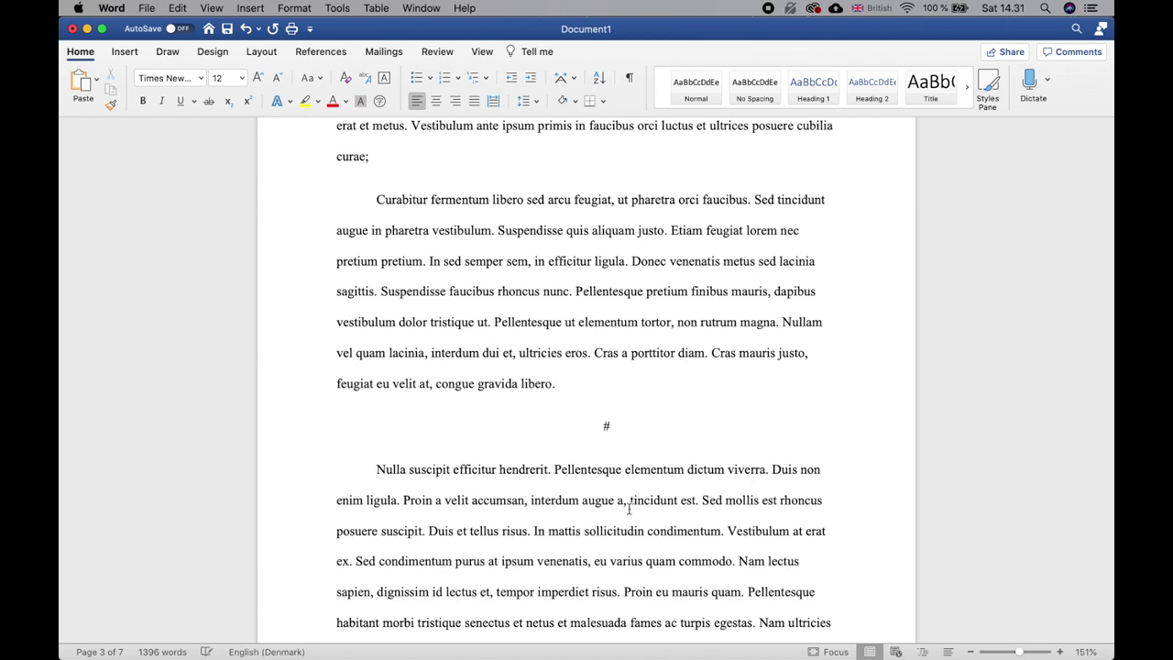
{"action": "left_click_drag", "start_coordinate": [602, 429], "coordinate": [645, 431]}
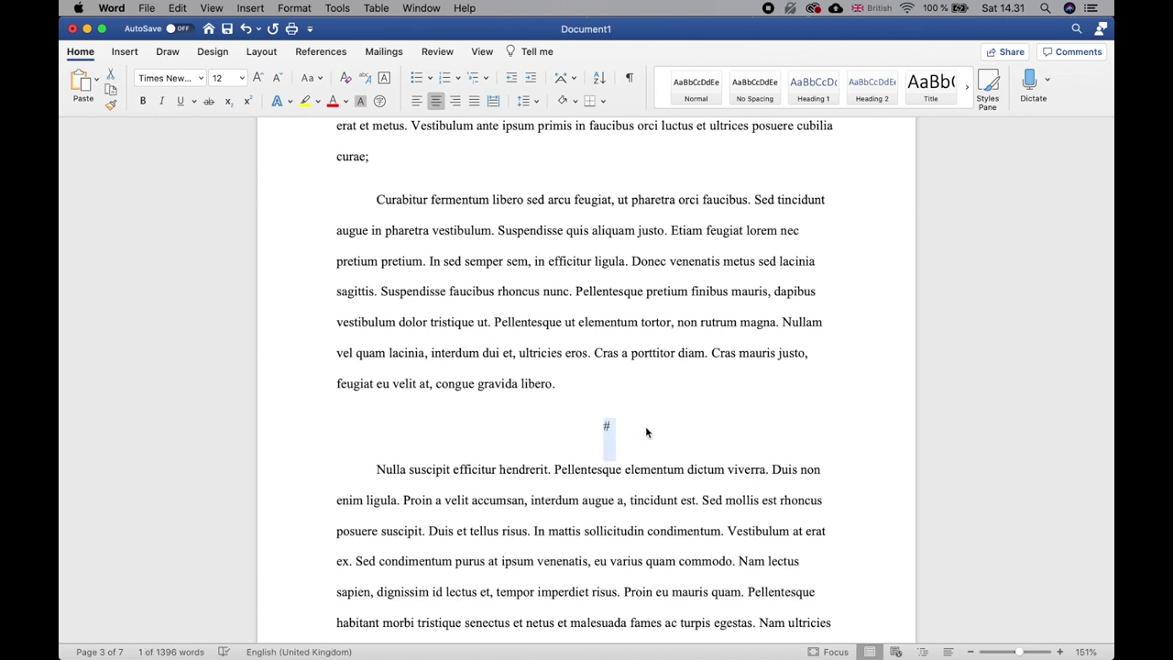
- Italicise 'Donec venenatis metus sed' in the Curabitur paragraph and check the formatting
{"action": "left_click", "coordinate": [633, 262]}
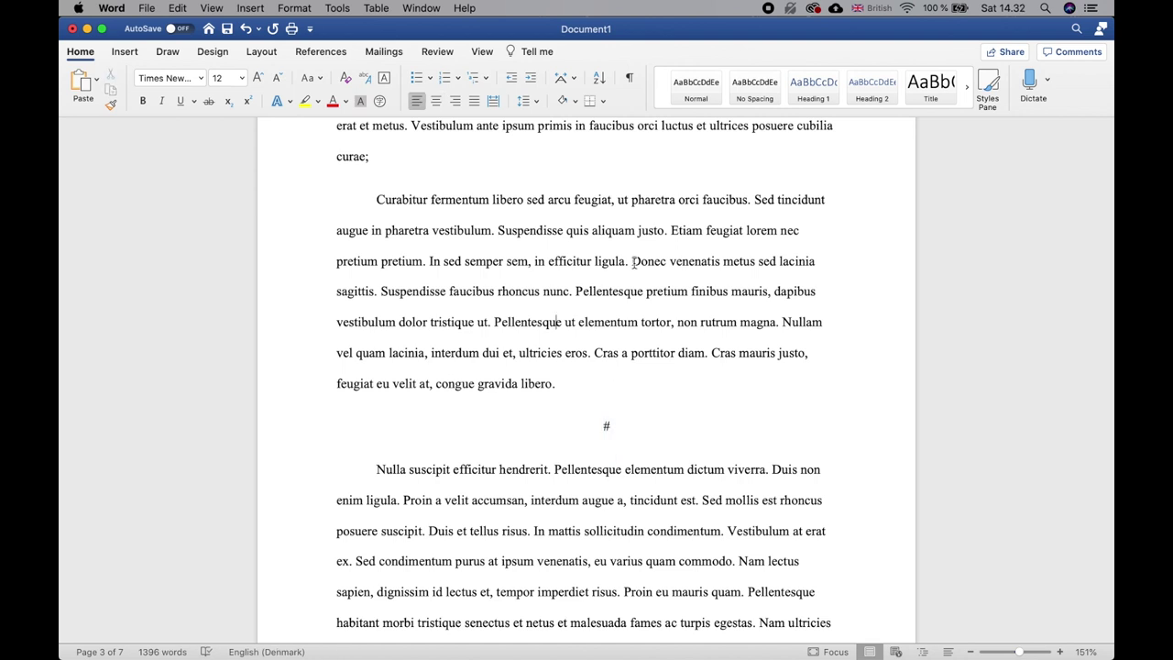
{"action": "left_click_drag", "start_coordinate": [632, 262], "coordinate": [770, 263]}
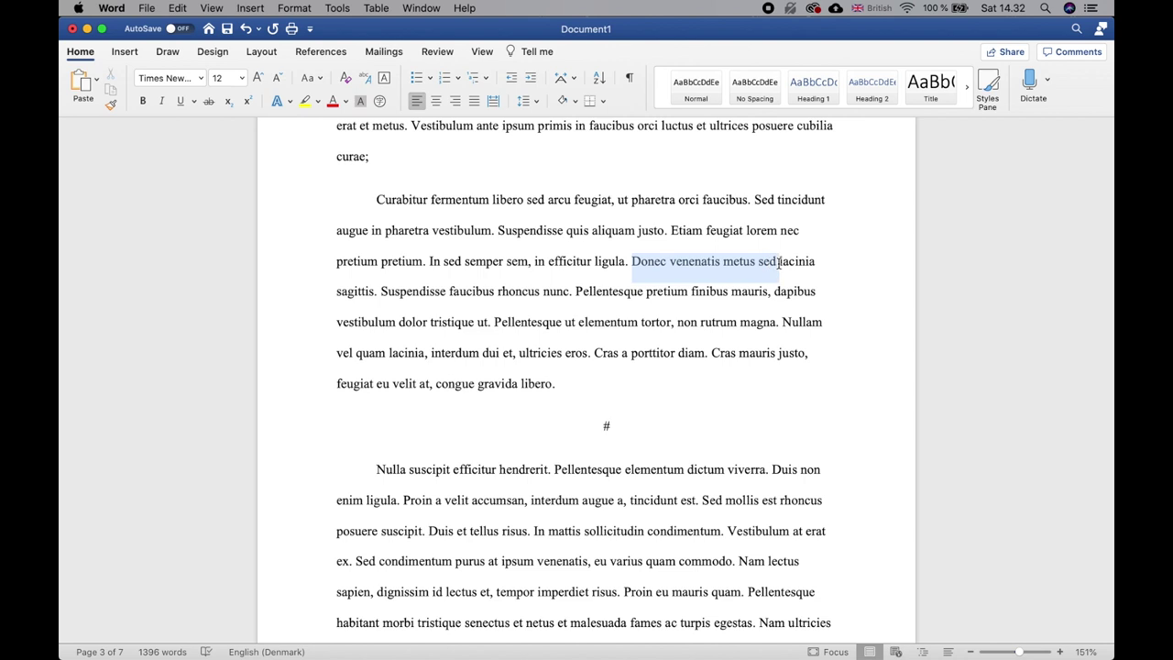
{"action": "left_click_drag", "start_coordinate": [779, 263], "coordinate": [778, 262]}
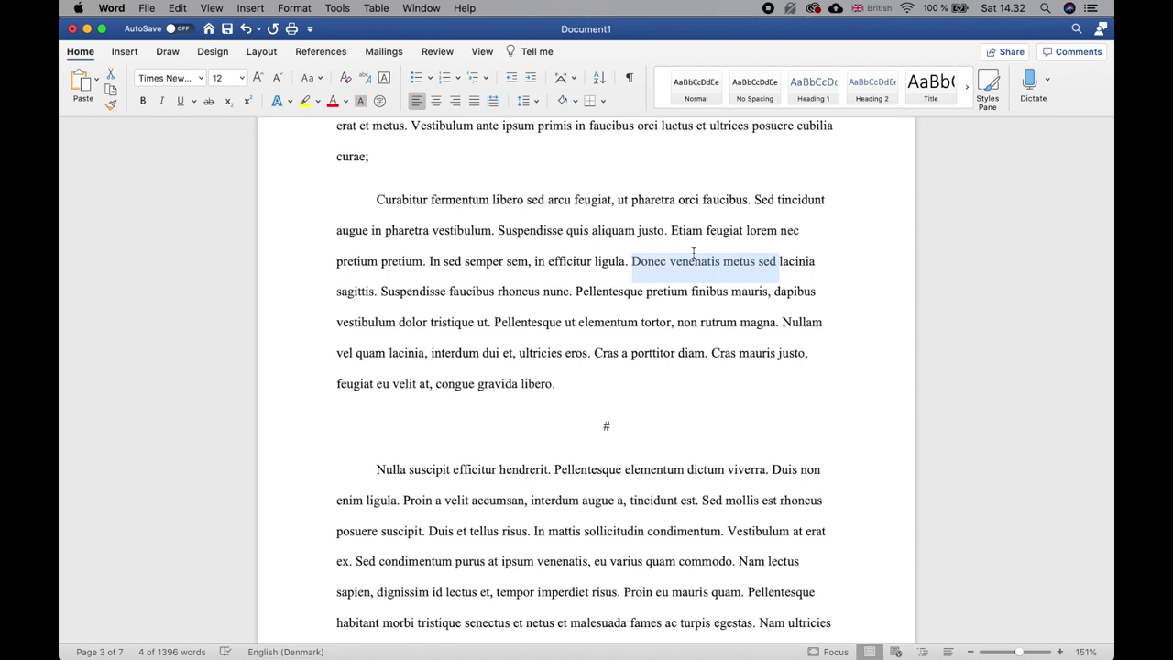
{"action": "left_click", "coordinate": [163, 102]}
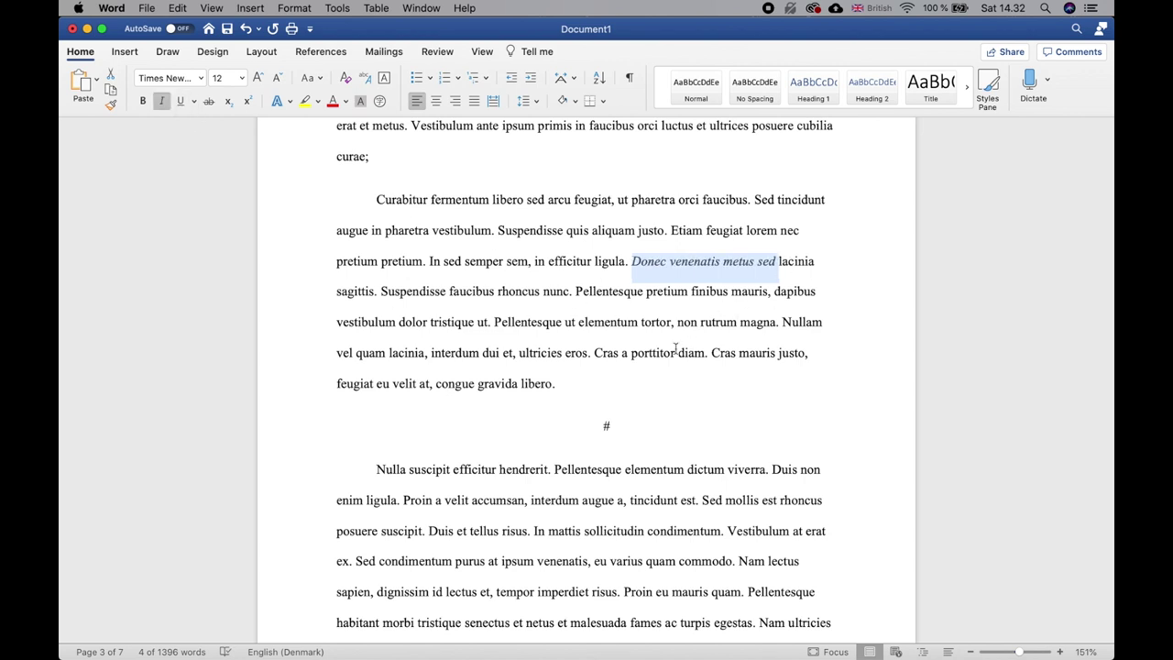
{"action": "left_click", "coordinate": [594, 397]}
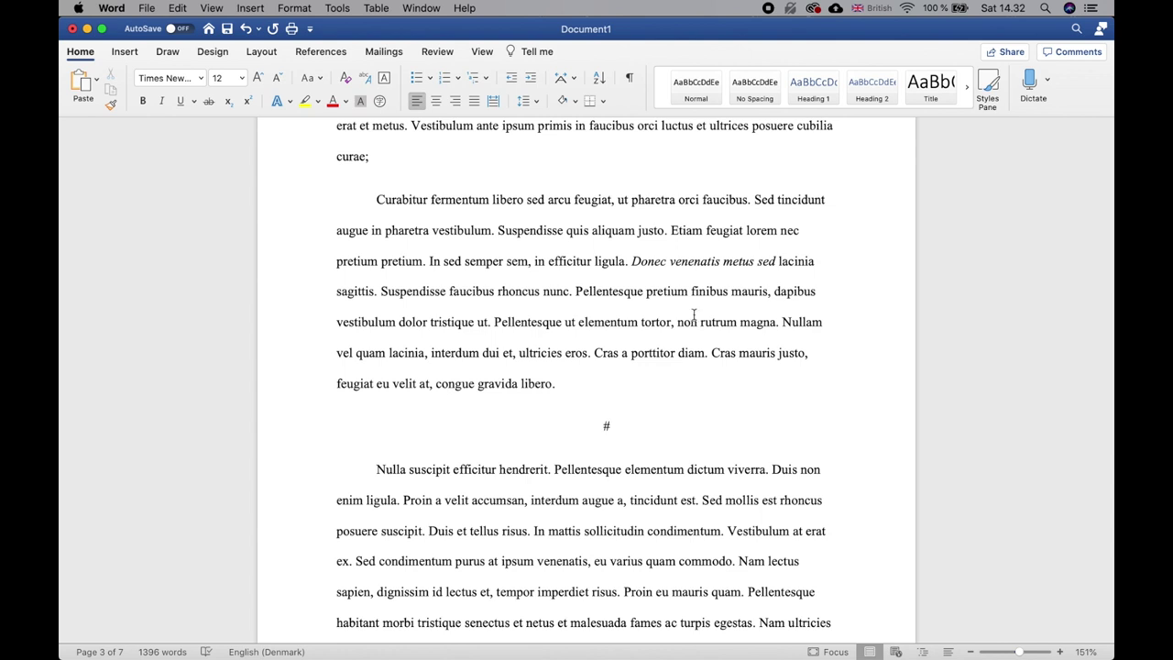
{"action": "left_click_drag", "start_coordinate": [631, 261], "coordinate": [769, 264]}
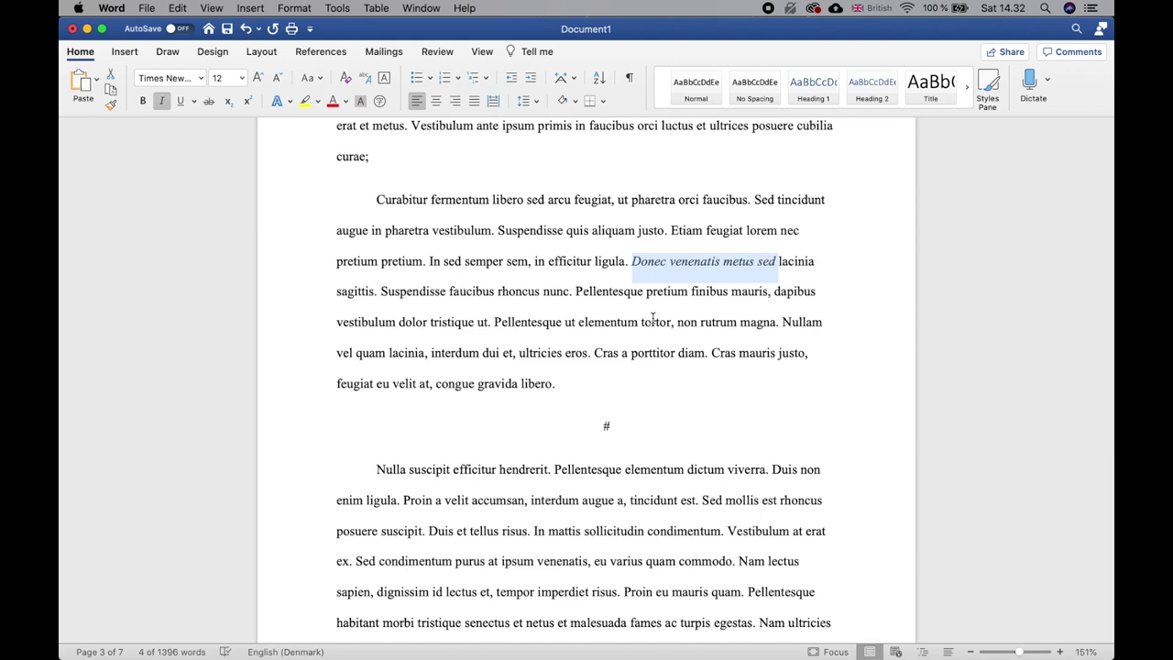
{"action": "left_click", "coordinate": [589, 383]}
- Open the header at the top of page one for editing
{"action": "scroll", "coordinate": [590, 382], "scroll_direction": "up", "scroll_amount": 5}
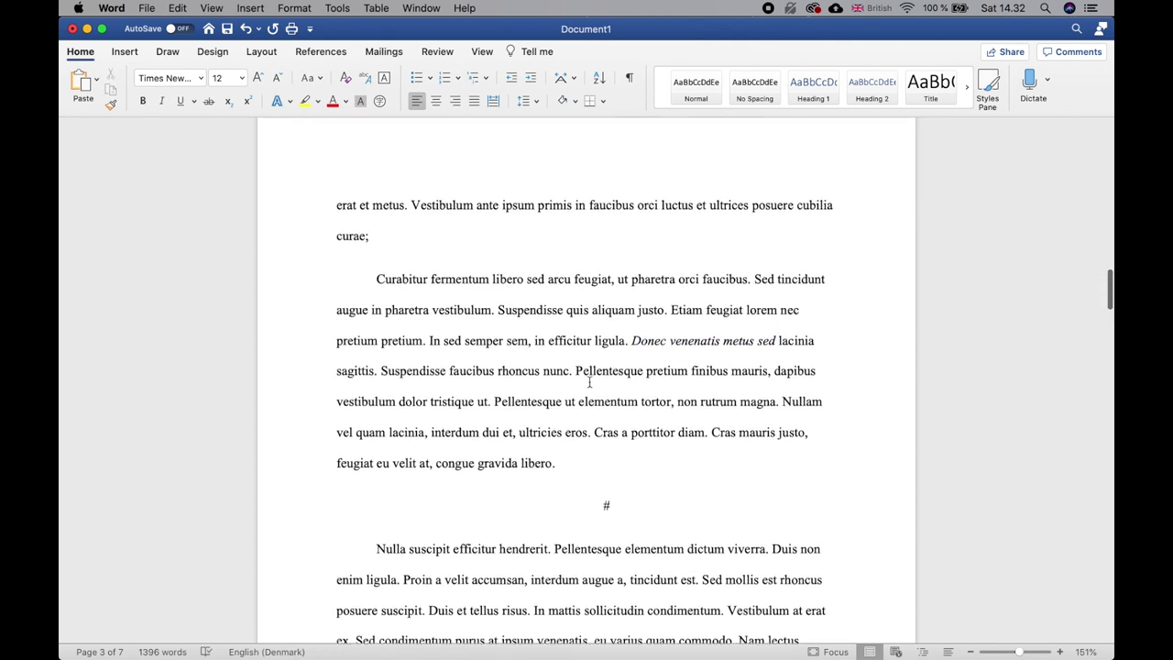
{"action": "scroll", "coordinate": [589, 382], "scroll_direction": "up", "scroll_amount": 10}
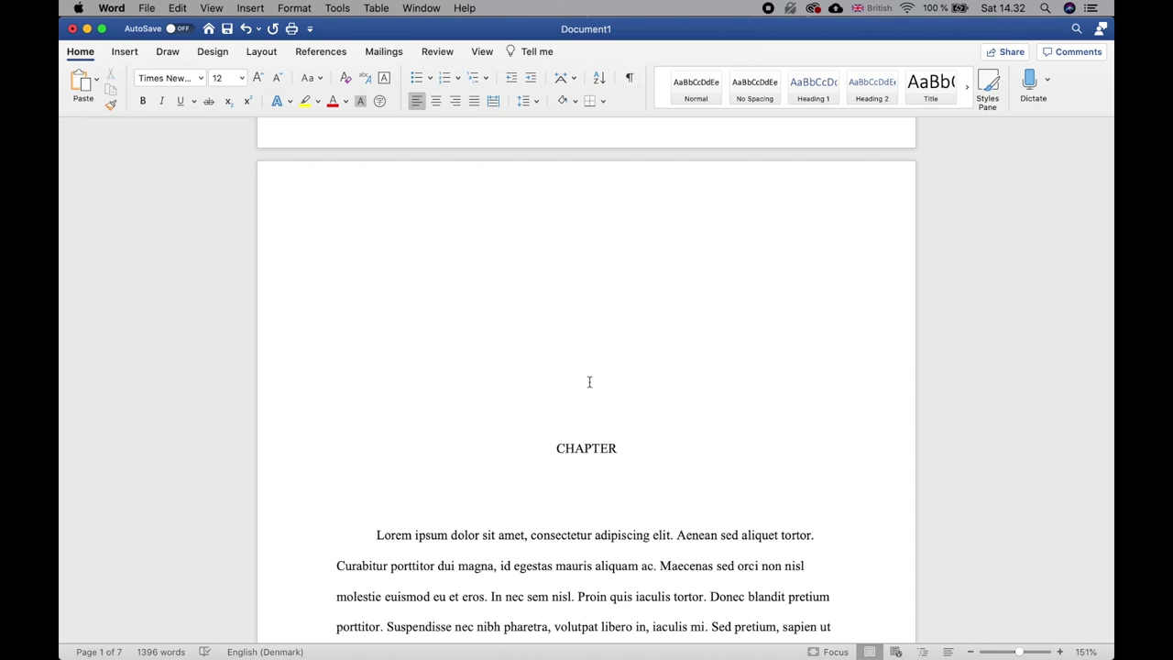
{"action": "left_click", "coordinate": [809, 184]}
{"action": "double_click", "coordinate": [809, 184]}
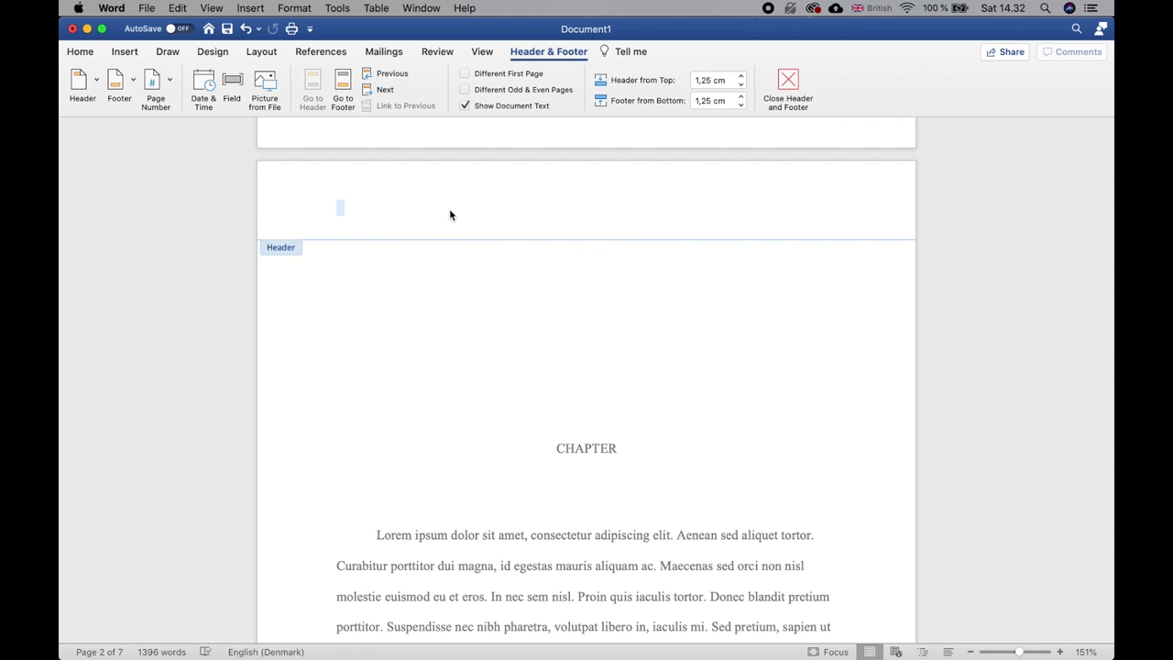
- Insert a right-aligned page number in the header, with numbering starting at 1
{"action": "left_click", "coordinate": [158, 85]}
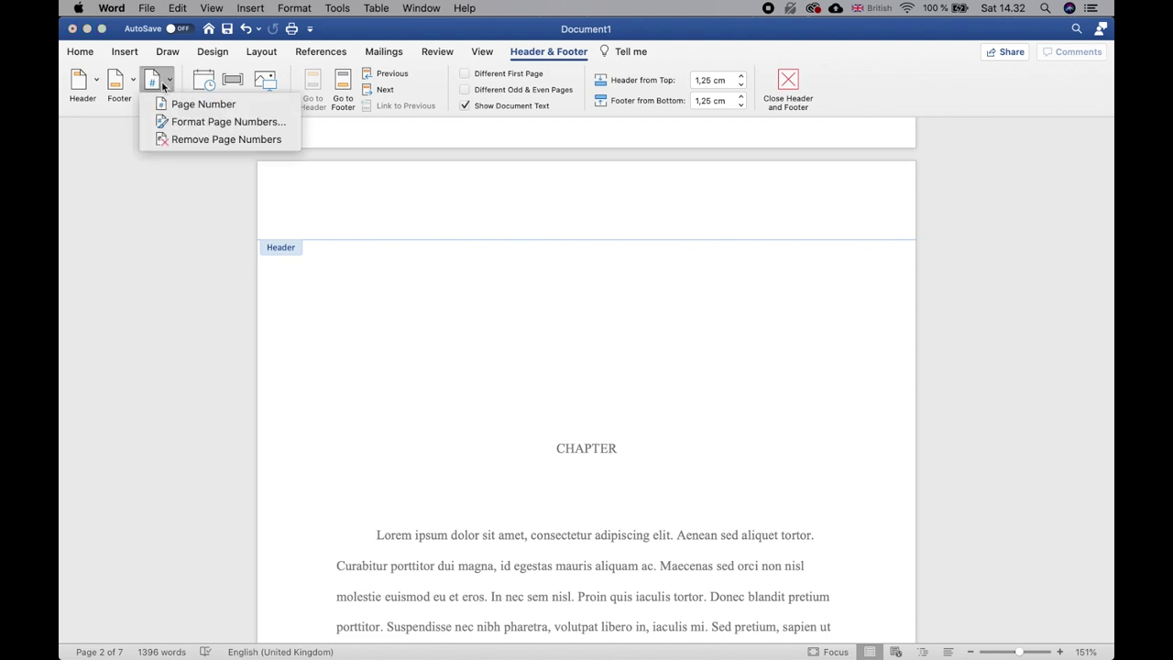
{"action": "left_click", "coordinate": [162, 90]}
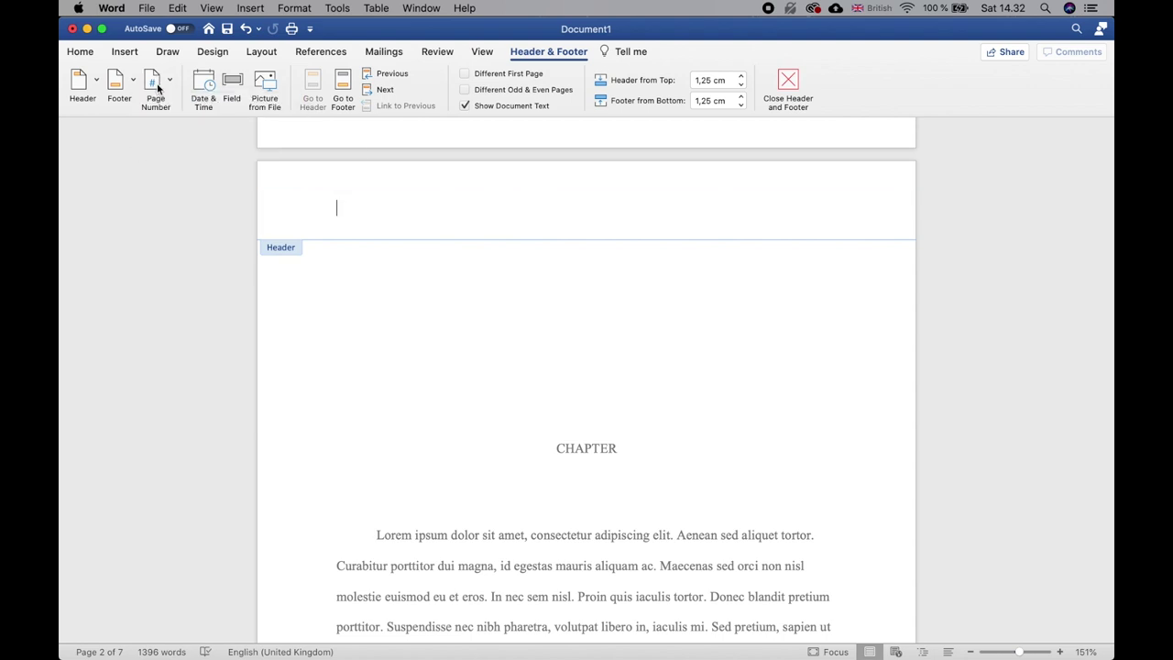
{"action": "left_click", "coordinate": [164, 92]}
{"action": "left_click", "coordinate": [188, 104]}
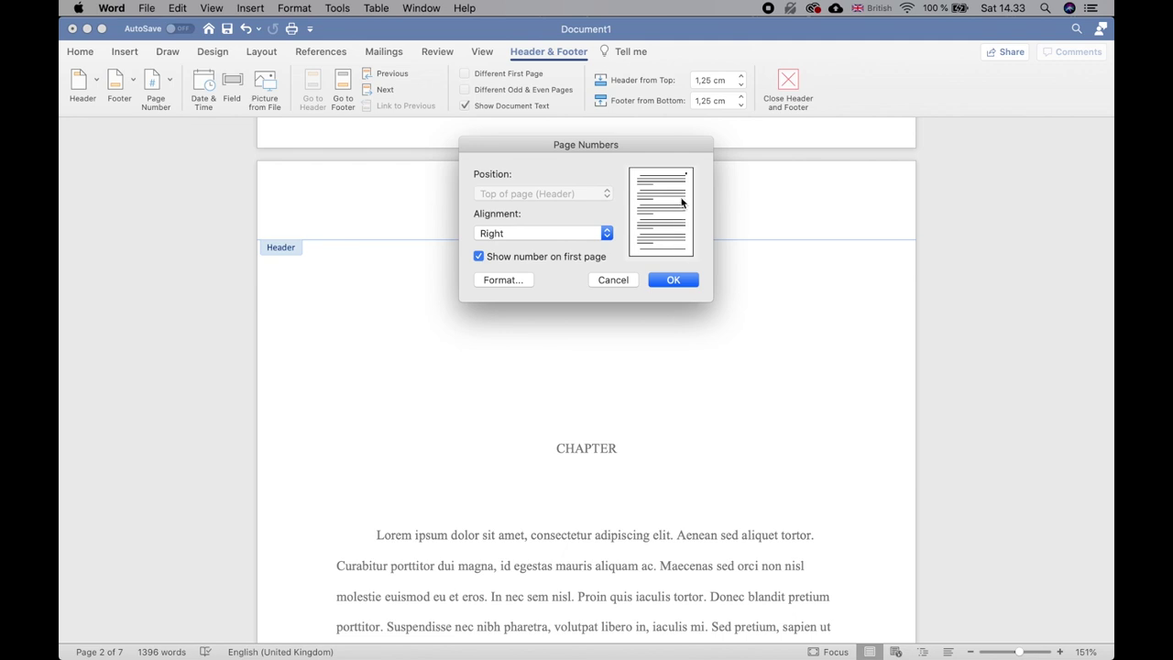
{"action": "left_click", "coordinate": [505, 286]}
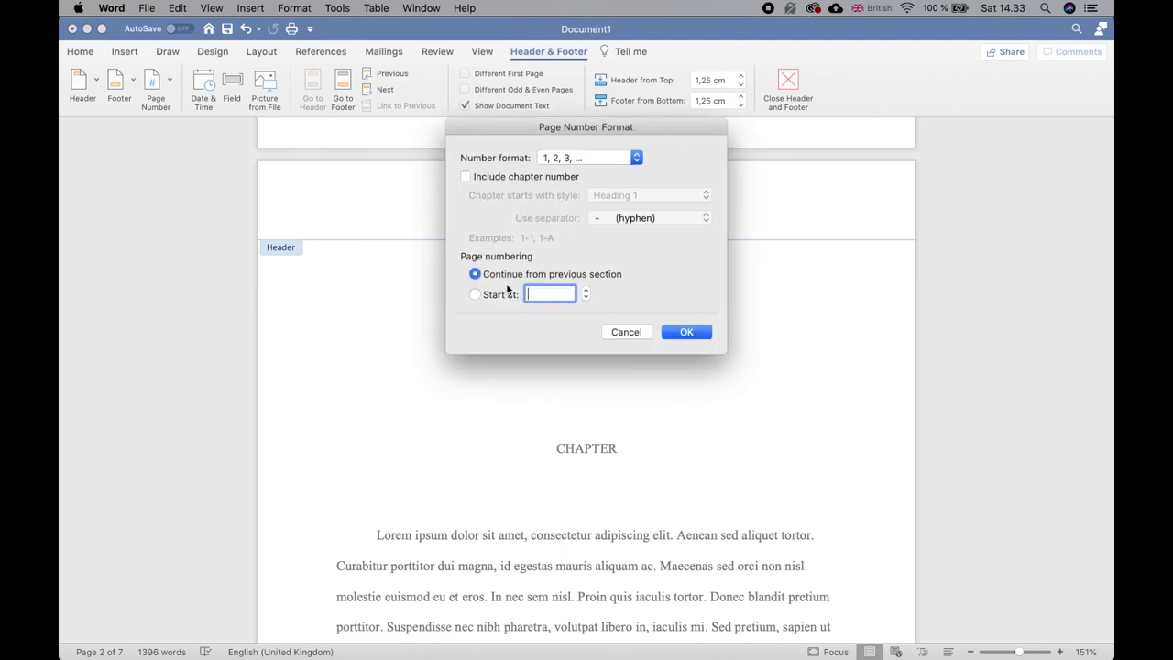
{"action": "left_click", "coordinate": [507, 291]}
{"action": "left_click", "coordinate": [687, 331]}
{"action": "left_click", "coordinate": [675, 280]}
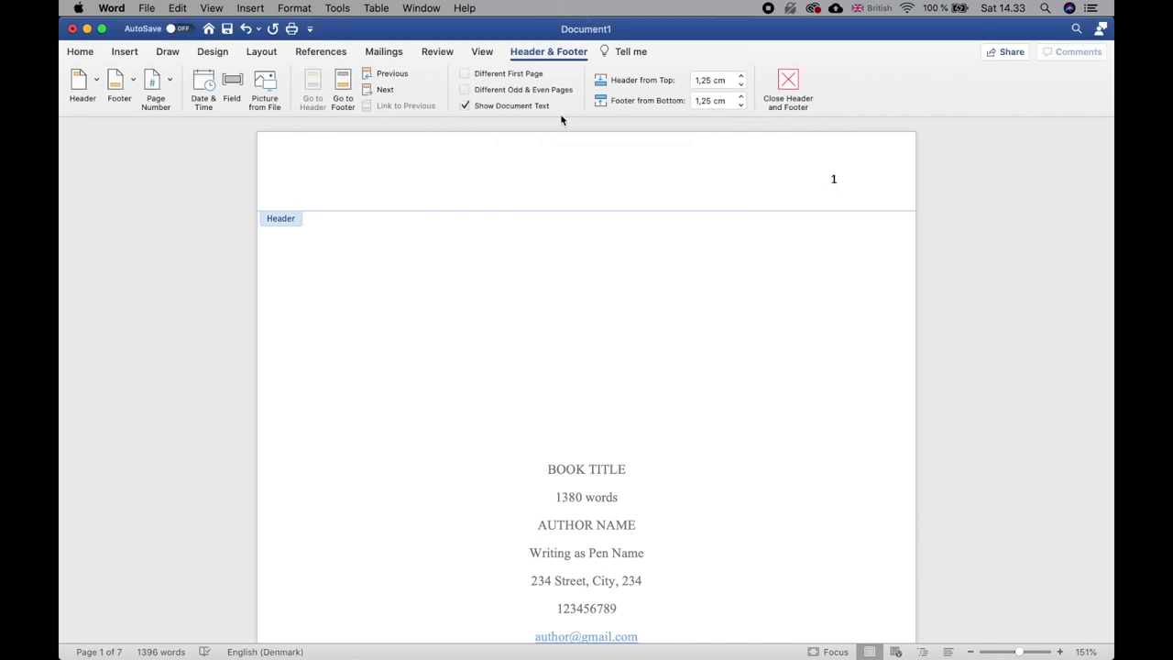
- Type 'BOOK TITLE/AUTHOR NAME/' in the header and tab it beside the page number
{"action": "type", "text": "BOOK TITLE"}
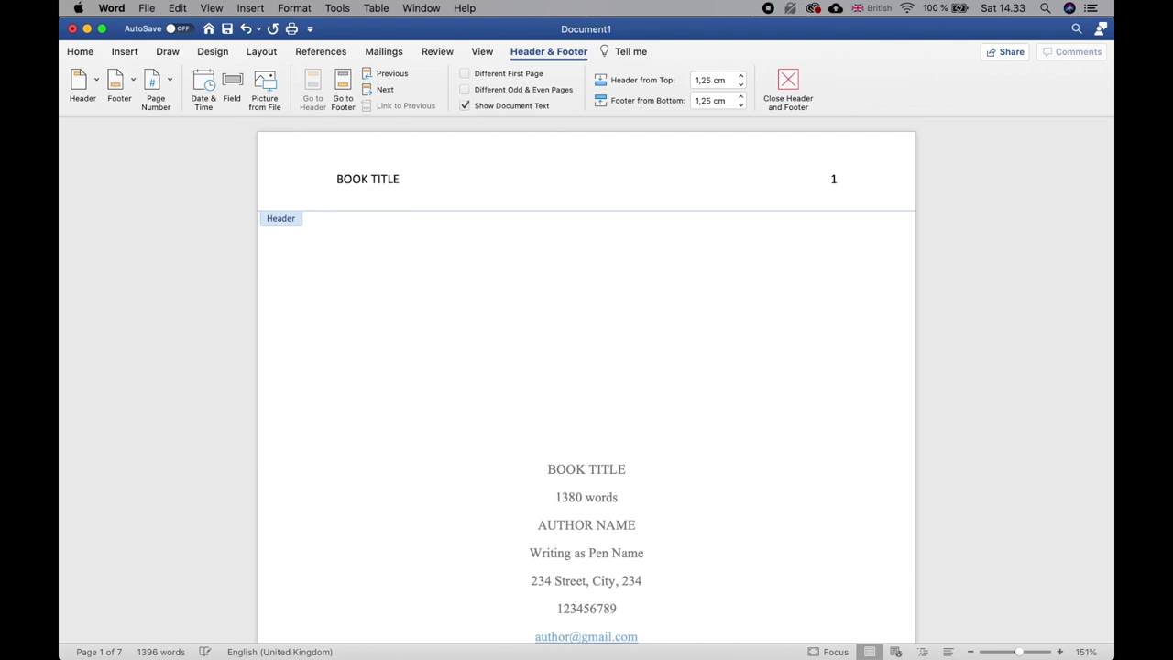
{"action": "type", "text": "/AUTHOR NAME"}
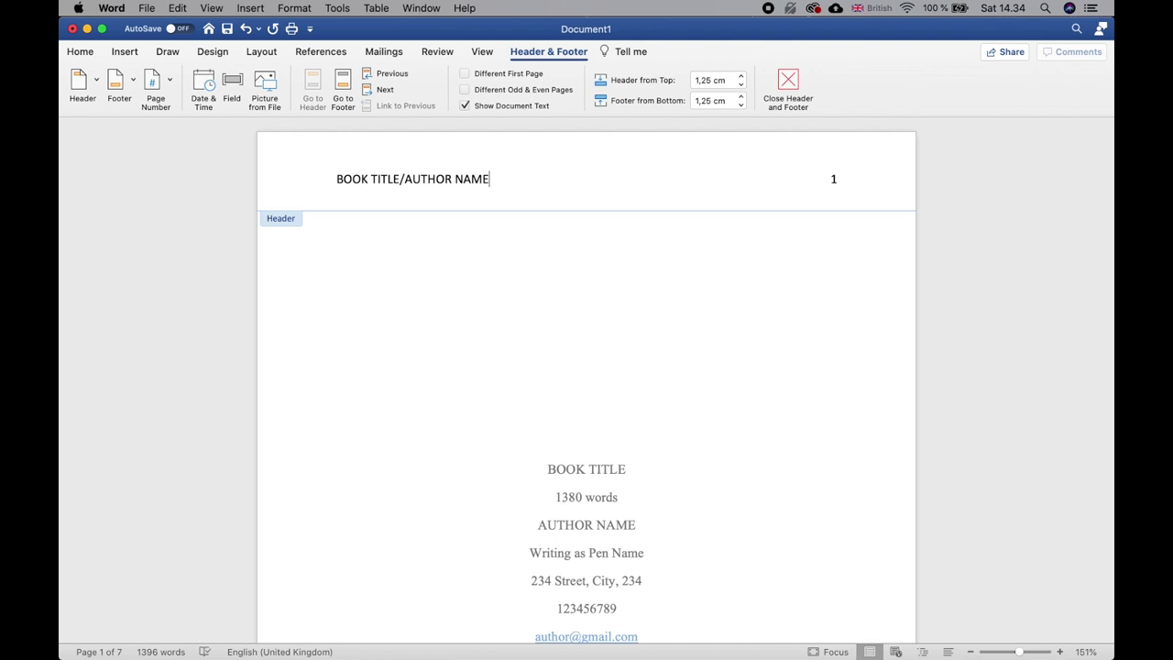
{"action": "type", "text": "/"}
{"action": "left_click", "coordinate": [335, 179]}
{"action": "key", "text": "Tab"}
{"action": "key", "text": "Tab"}
{"action": "key", "text": "Tab"}
{"action": "key", "text": "Tab"}
{"action": "key", "text": "Tab"}
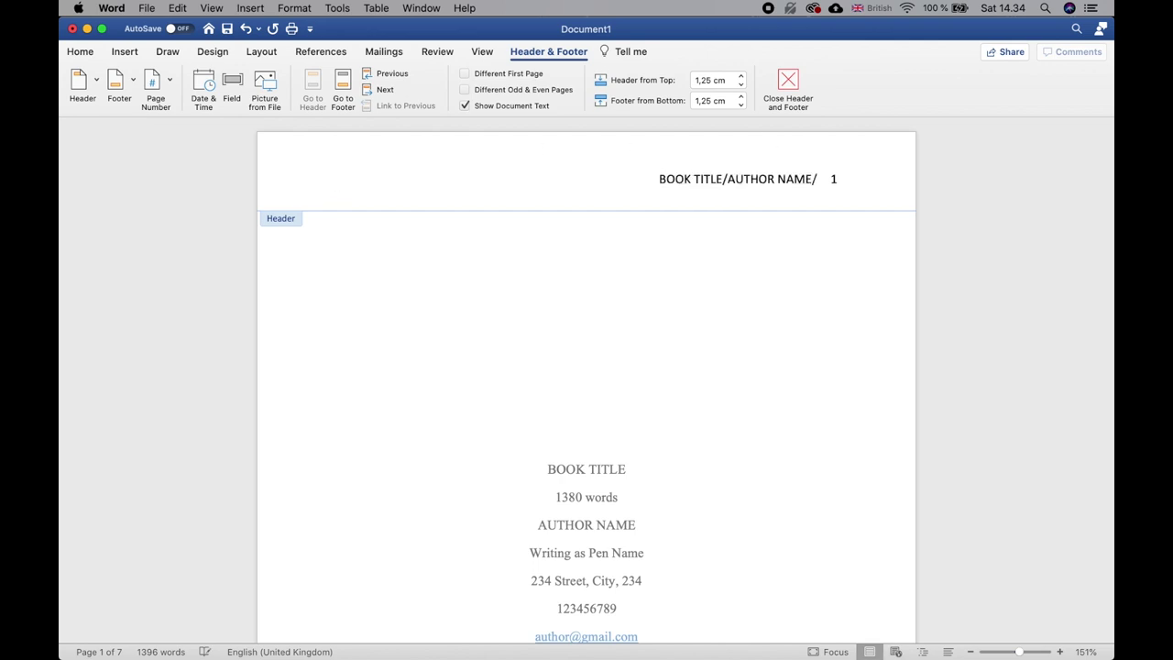
{"action": "key", "text": "Return"}
{"action": "key", "text": "BackSpace"}
- Add and then delete an author e-mail address, and select the 'BOOK TITLE/AUTHOR NAME/' header text
{"action": "left_click", "coordinate": [310, 185]}
{"action": "key", "text": "Left"}
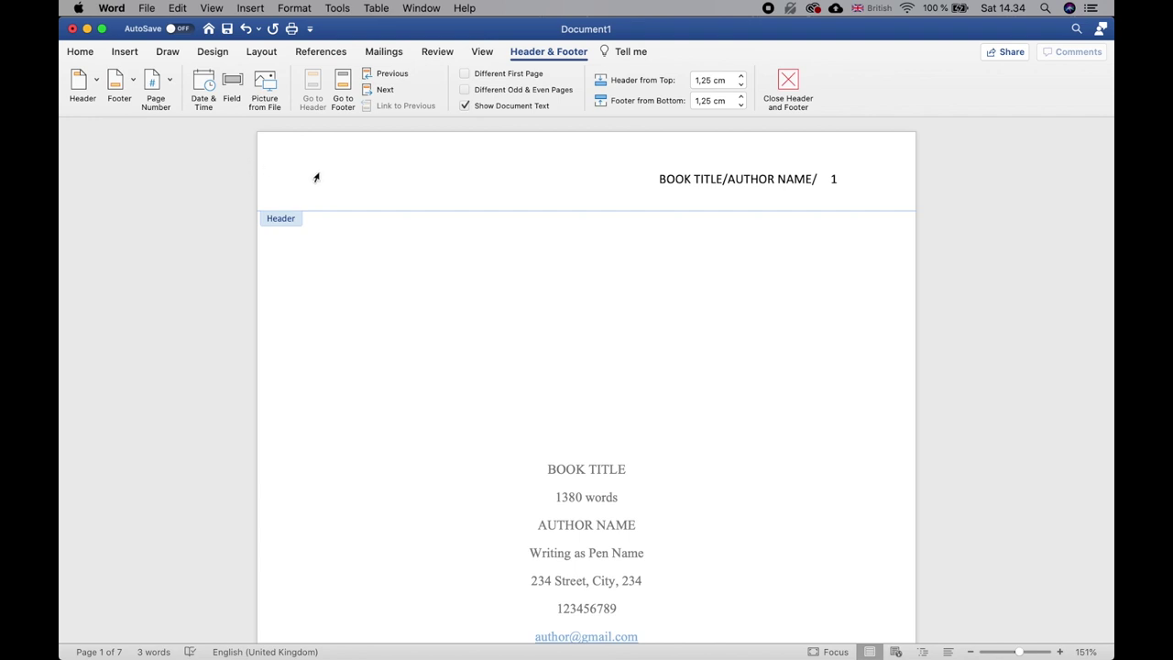
{"action": "type", "text": "AUT"}
{"action": "key", "text": "BackSpace"}
{"action": "key", "text": "BackSpace"}
{"action": "key", "text": "BackSpace"}
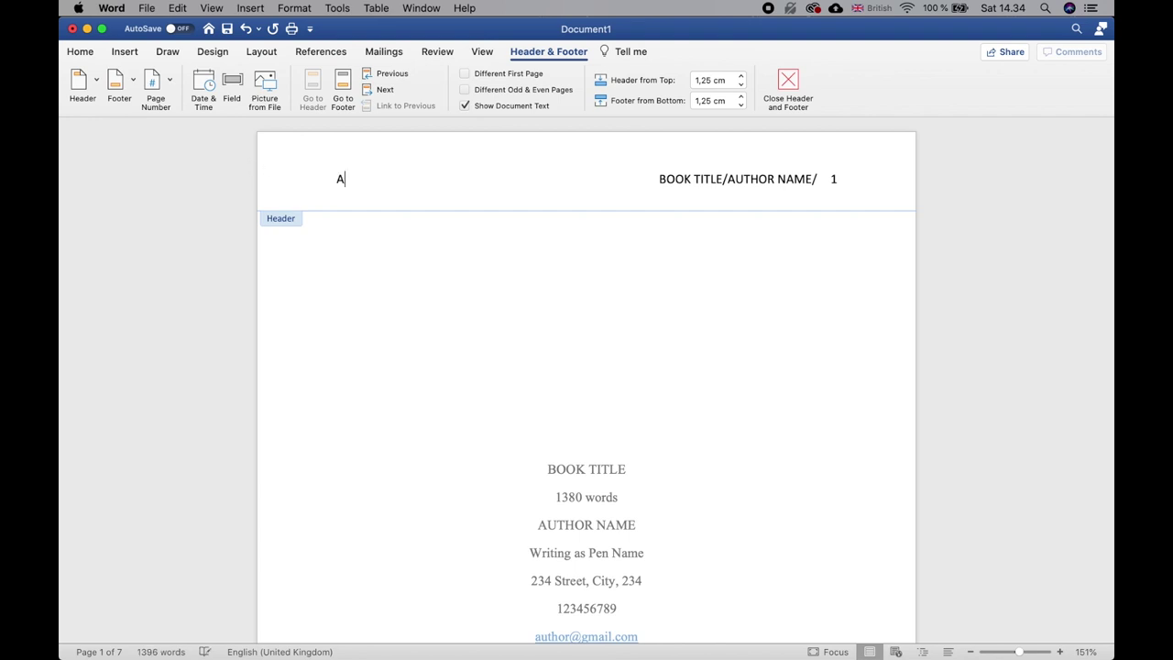
{"action": "type", "text": "author@author.com"}
{"action": "left_click_drag", "start_coordinate": [478, 184], "coordinate": [325, 185]}
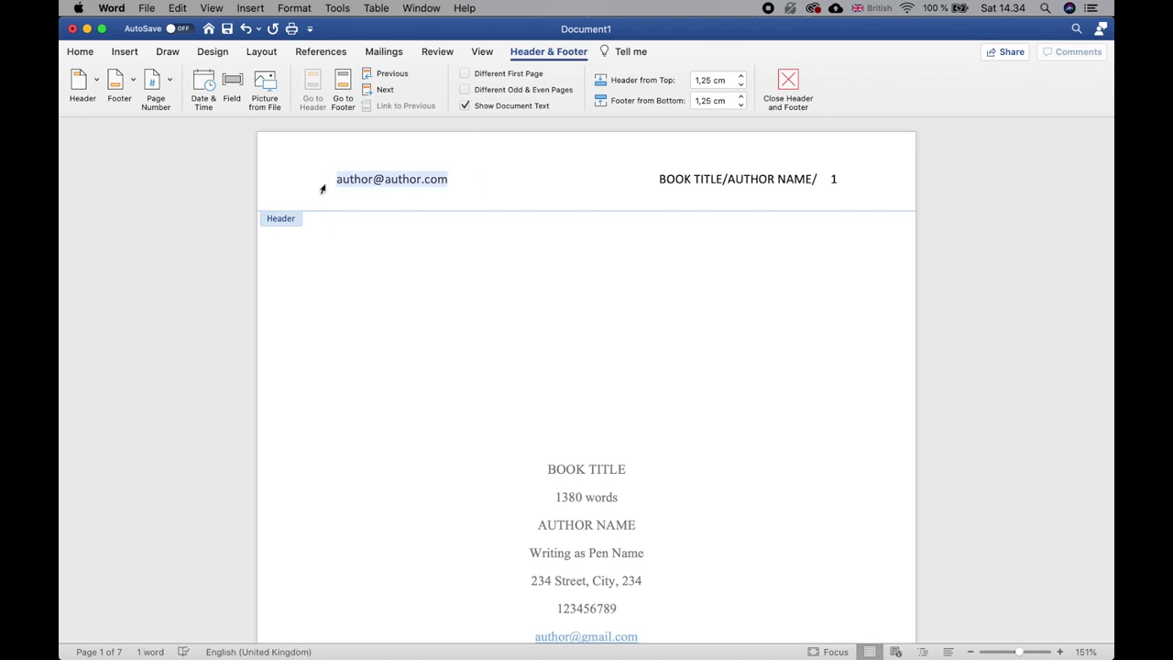
{"action": "key", "text": "BackSpace"}
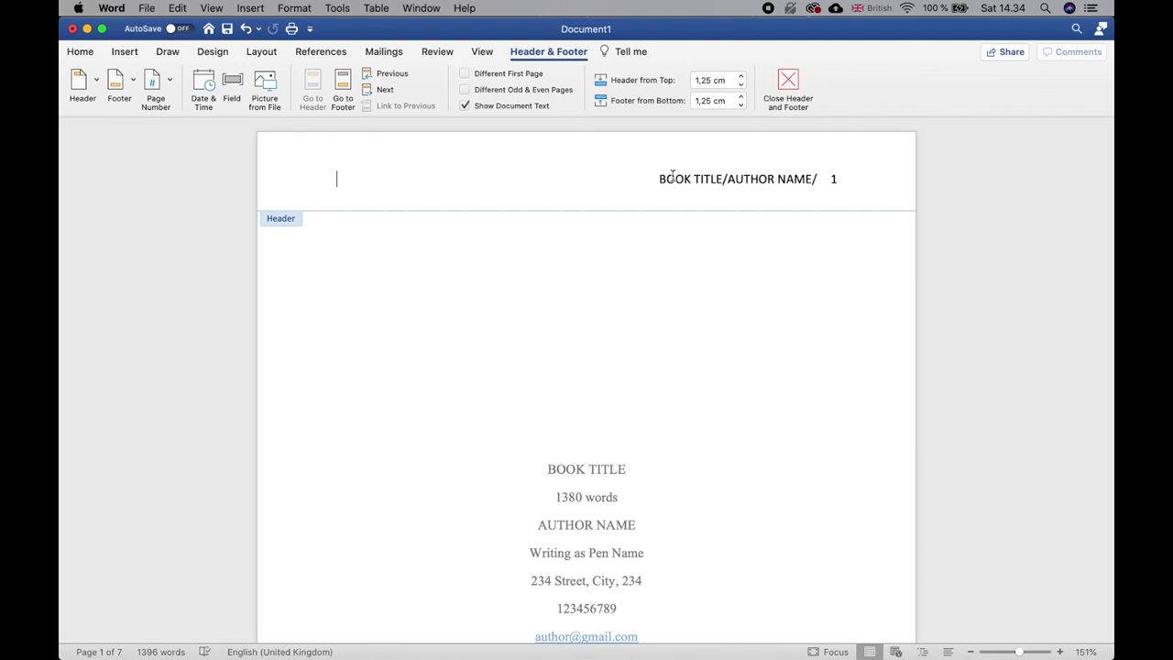
{"action": "left_click", "coordinate": [734, 180]}
{"action": "left_click_drag", "start_coordinate": [660, 179], "coordinate": [901, 178]}
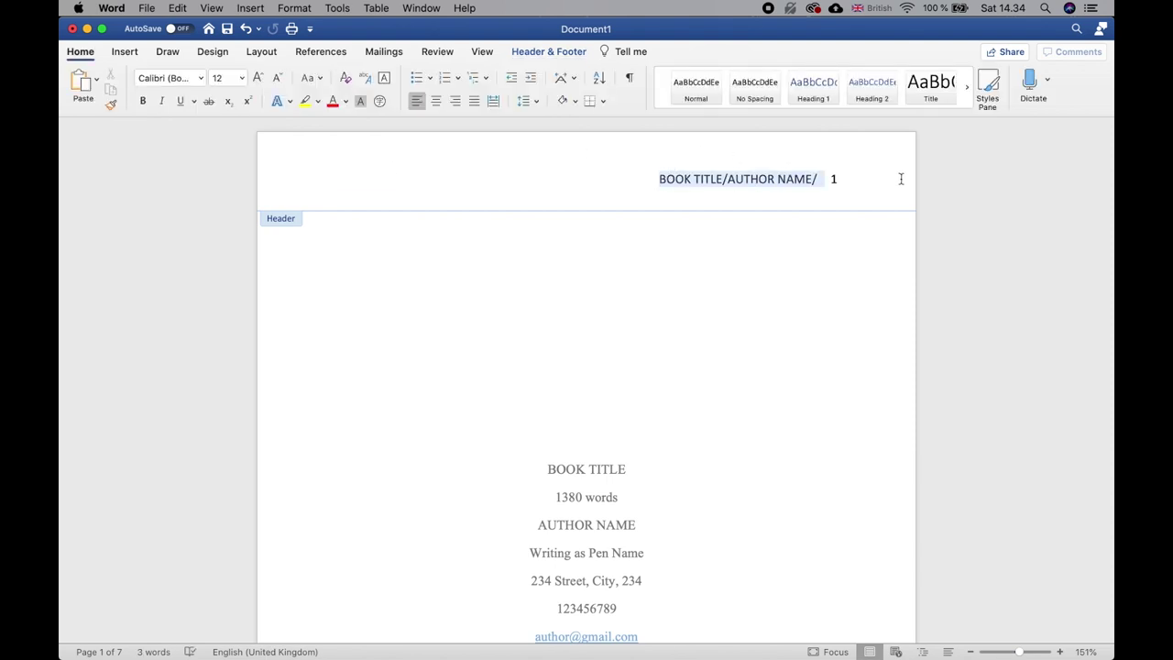
- Set the header text to Times New Roman and remove the gap before page number 1
{"action": "left_click", "coordinate": [200, 78]}
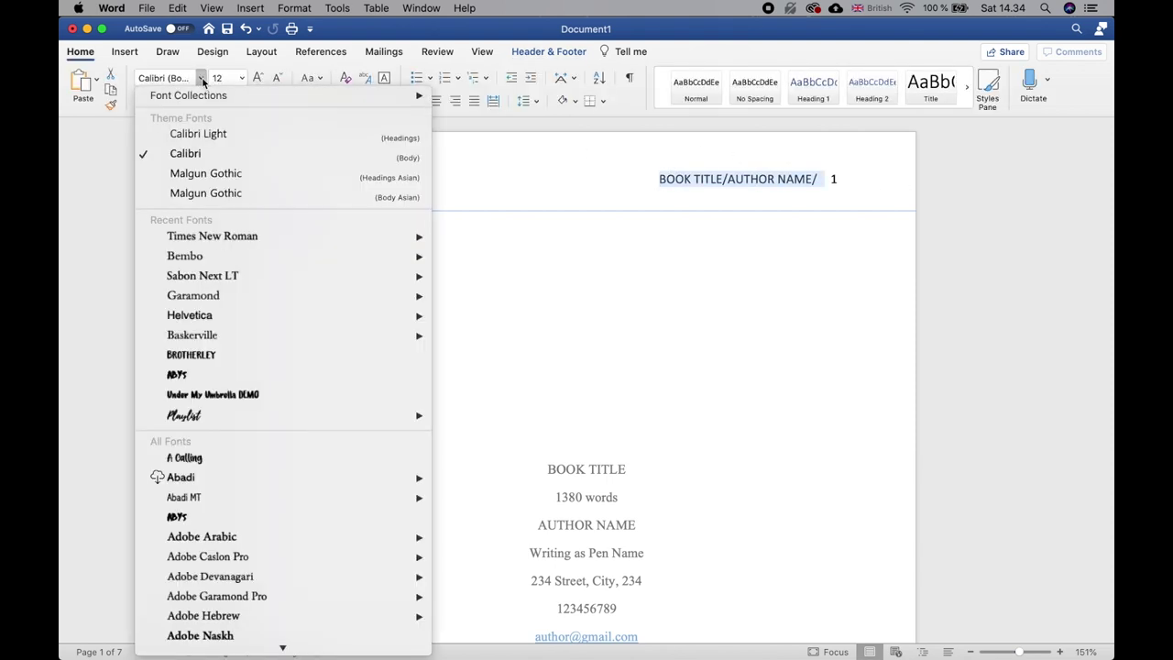
{"action": "mouse_move", "coordinate": [326, 240]}
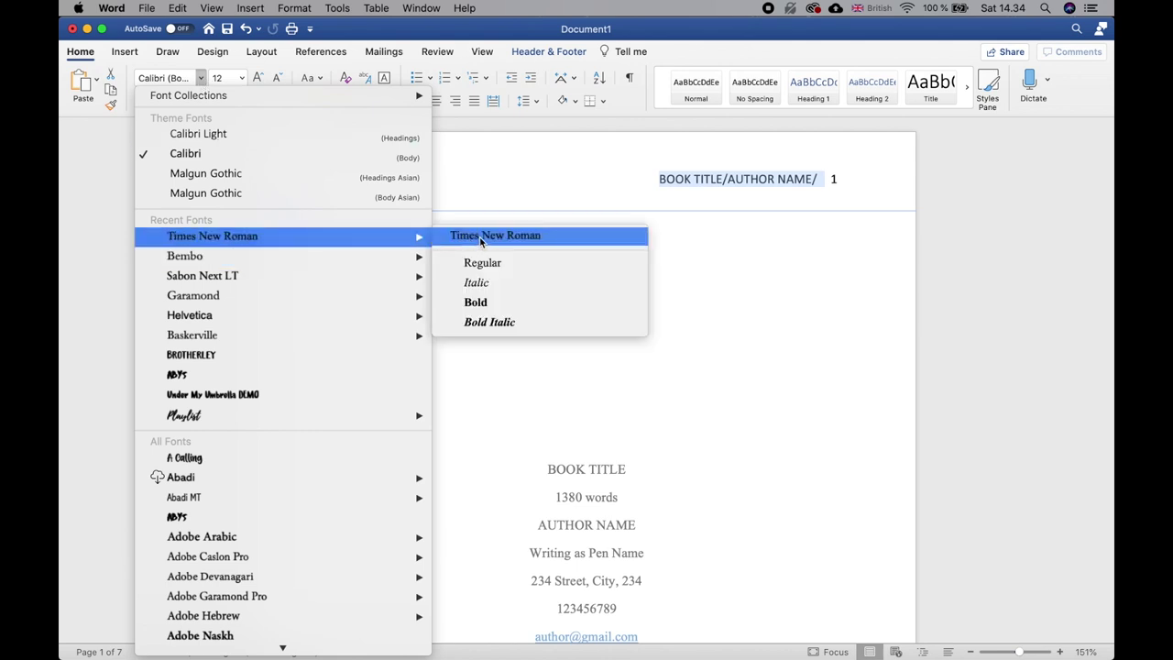
{"action": "left_click", "coordinate": [480, 240]}
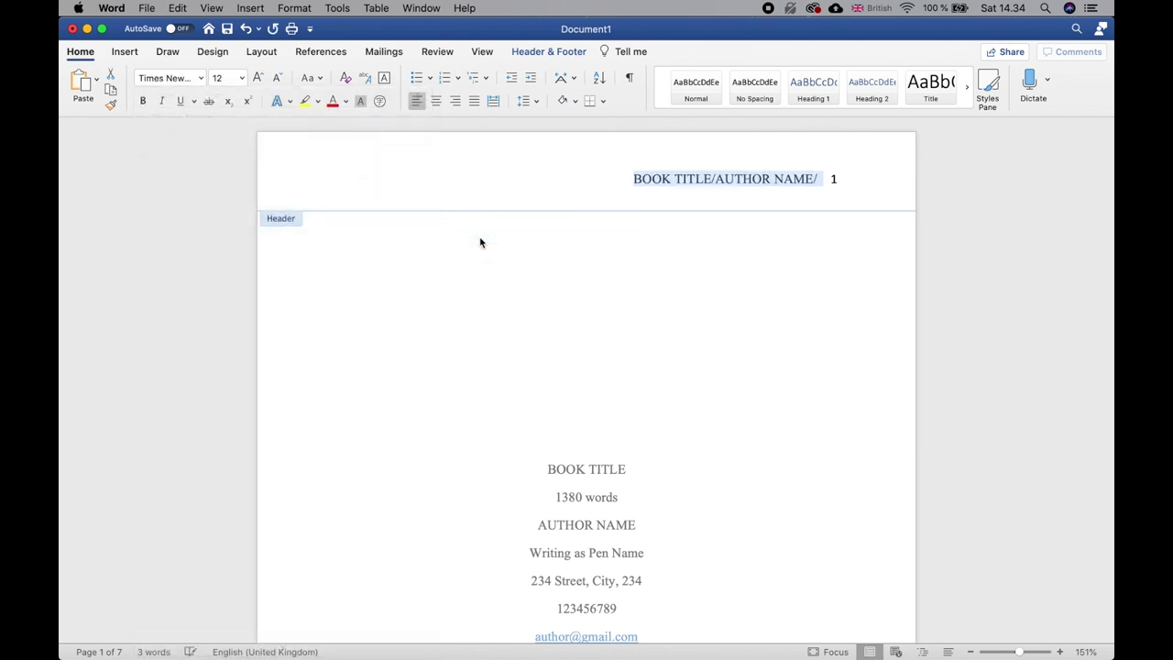
{"action": "left_click", "coordinate": [849, 179]}
{"action": "left_click", "coordinate": [843, 179]}
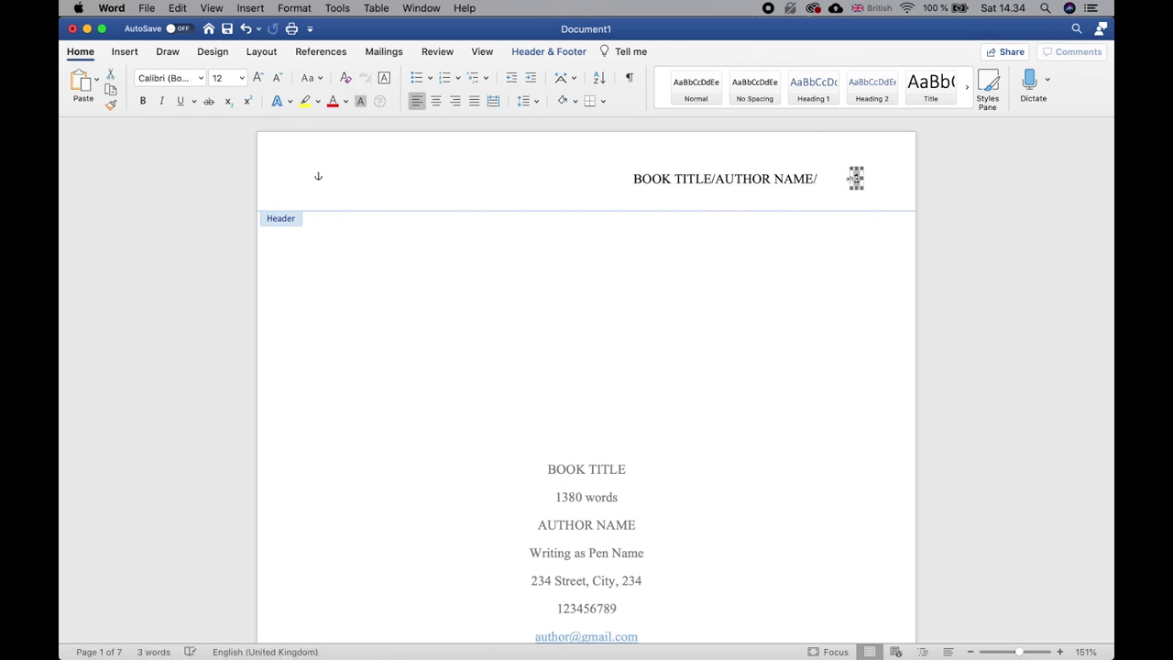
{"action": "key", "text": "BackSpace"}
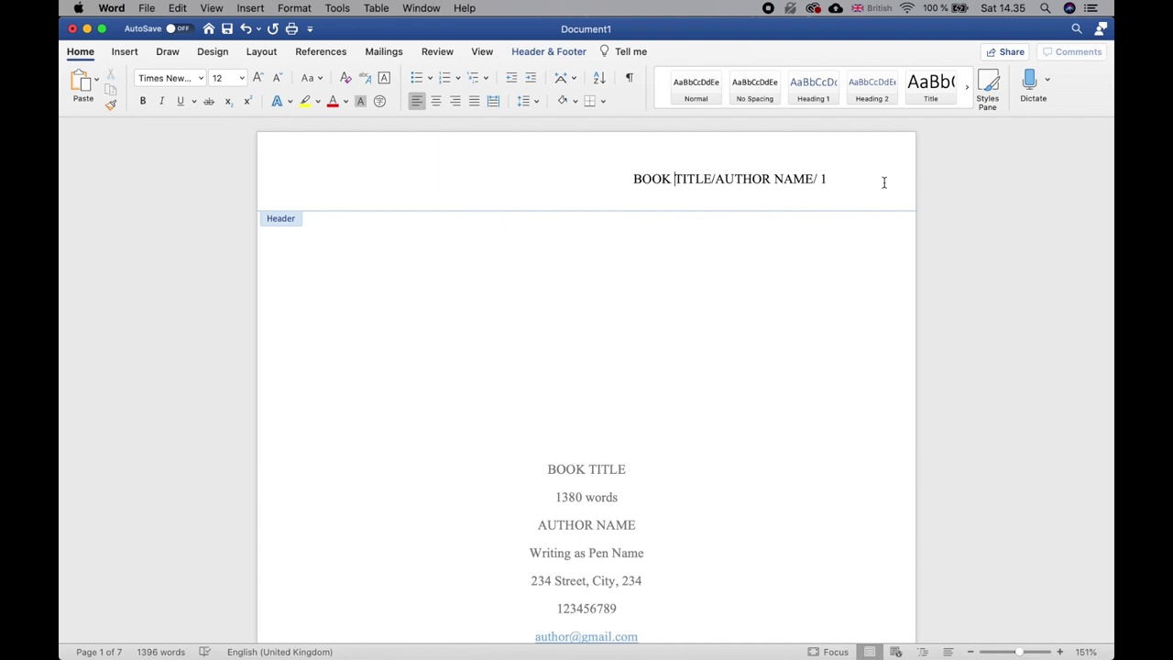
{"action": "scroll", "coordinate": [701, 382], "scroll_direction": "down", "scroll_amount": 10}
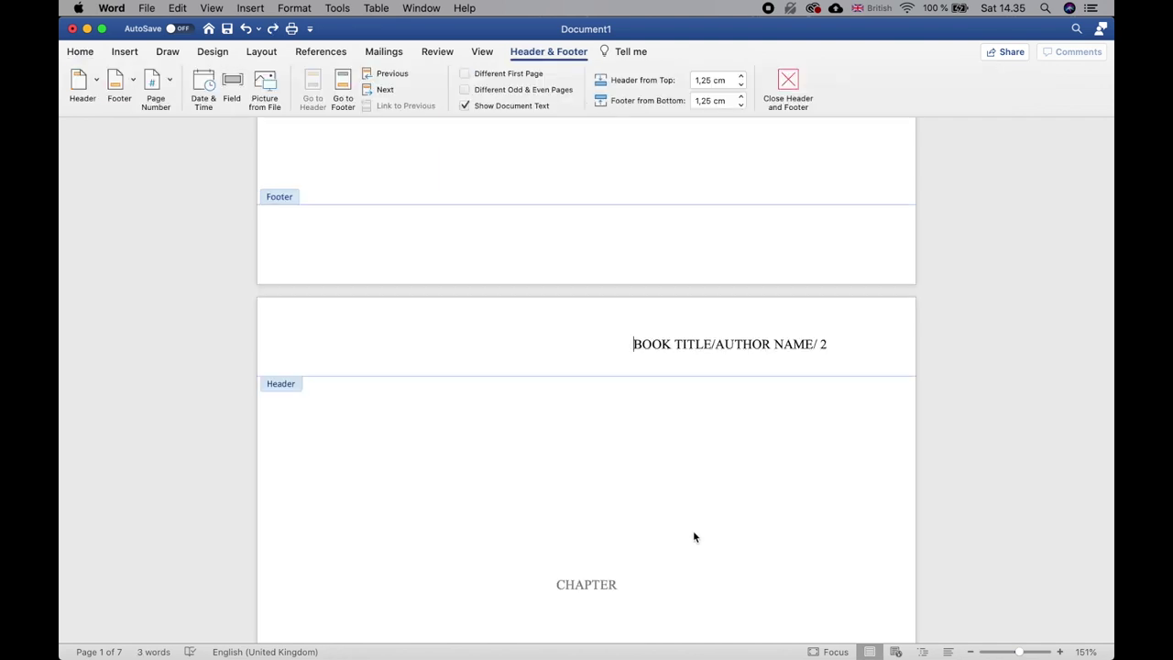
{"action": "scroll", "coordinate": [841, 343], "scroll_direction": "up", "scroll_amount": 10}
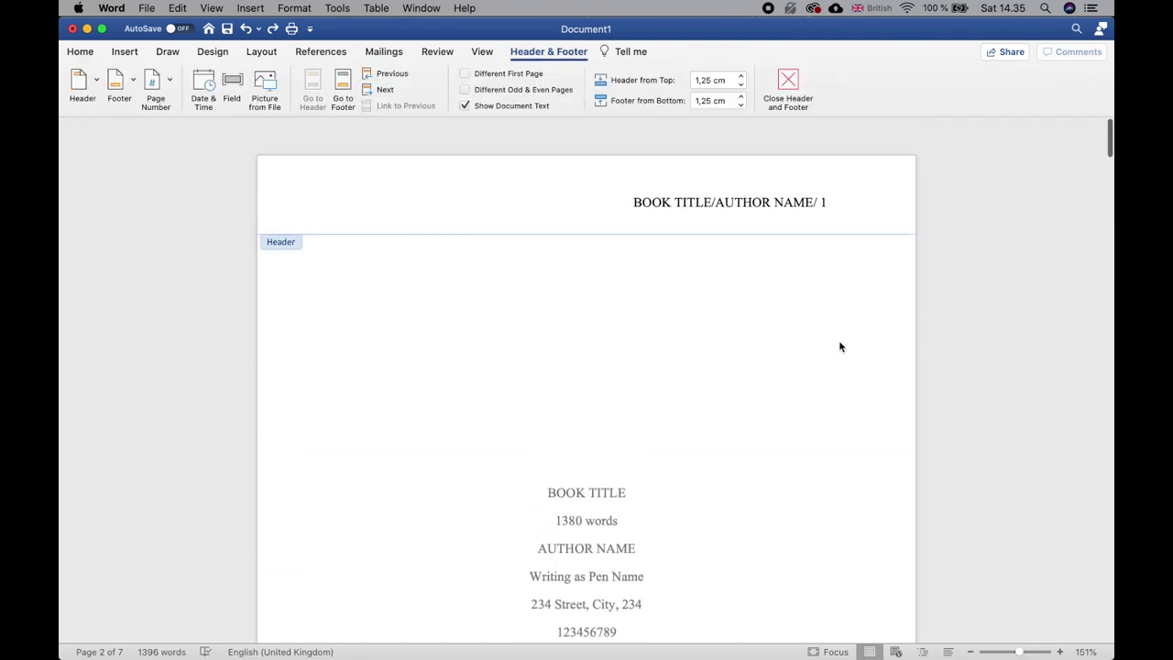
{"action": "left_click", "coordinate": [826, 177]}
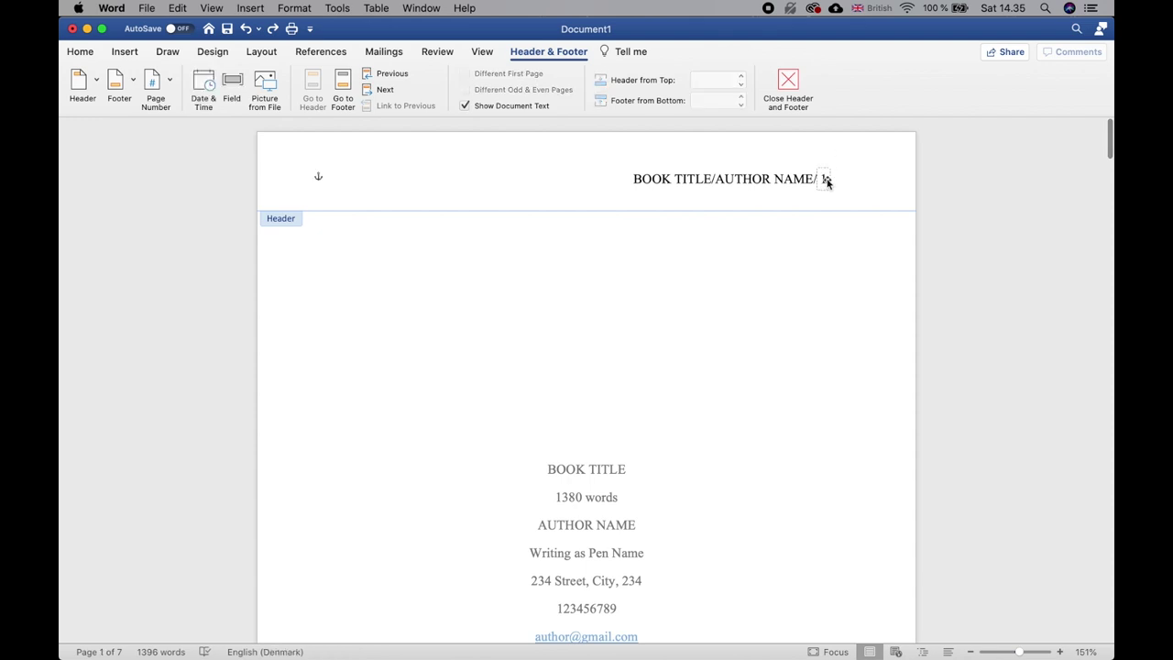
{"action": "scroll", "coordinate": [730, 416], "scroll_direction": "down", "scroll_amount": 10}
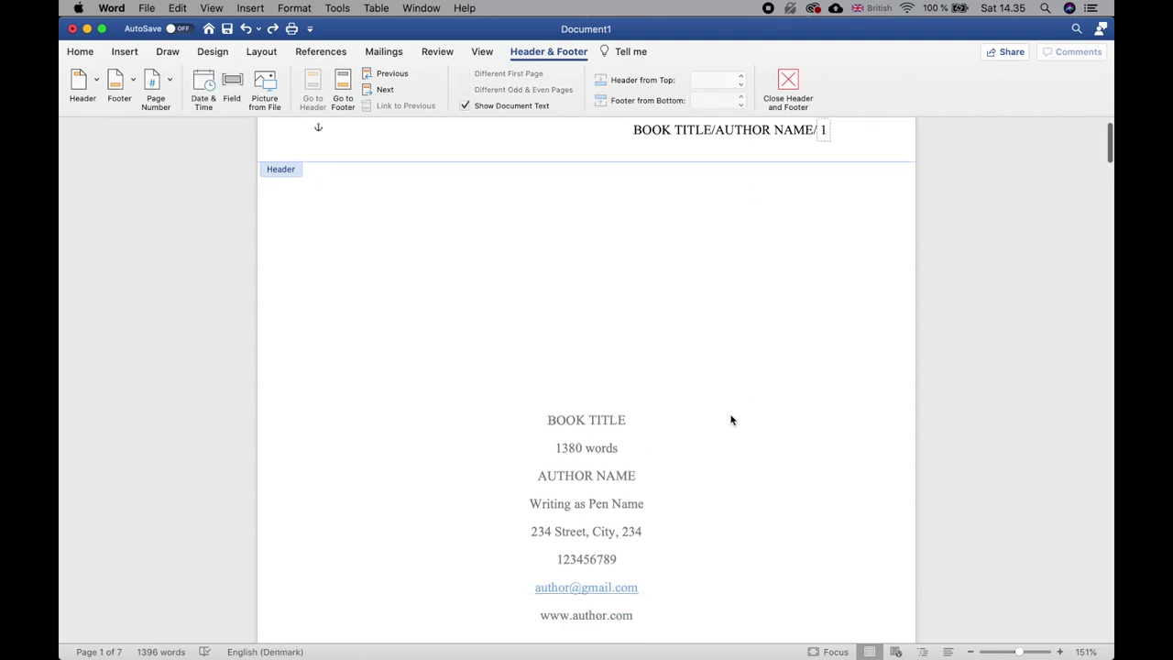
- Confirm the body-page header reads 'BOOK TITLE/AUTHOR NAME/ 2', then close header editing
{"action": "triple_click", "coordinate": [821, 323]}
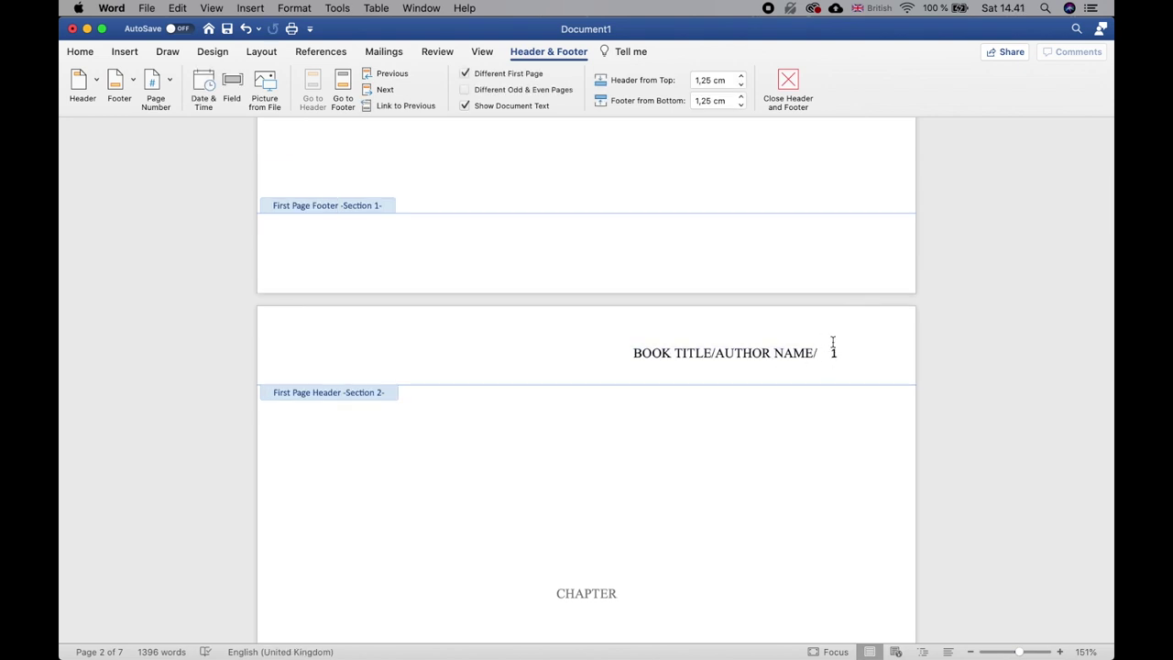
{"action": "scroll", "coordinate": [804, 330], "scroll_direction": "up", "scroll_amount": 5}
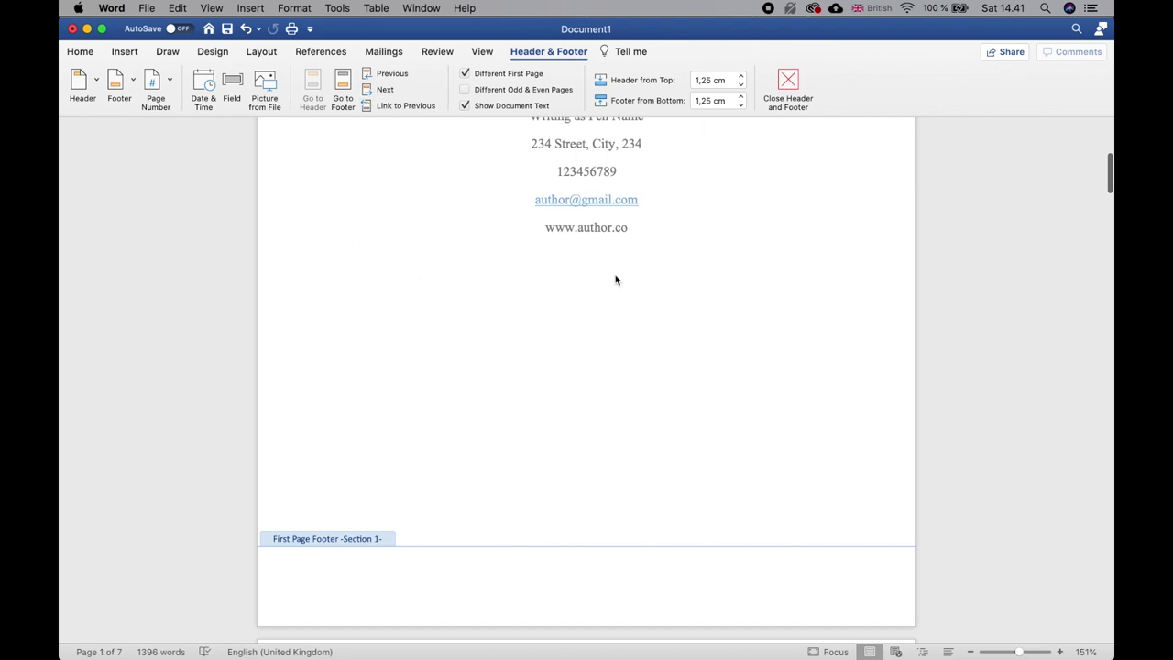
{"action": "scroll", "coordinate": [615, 278], "scroll_direction": "up", "scroll_amount": 3}
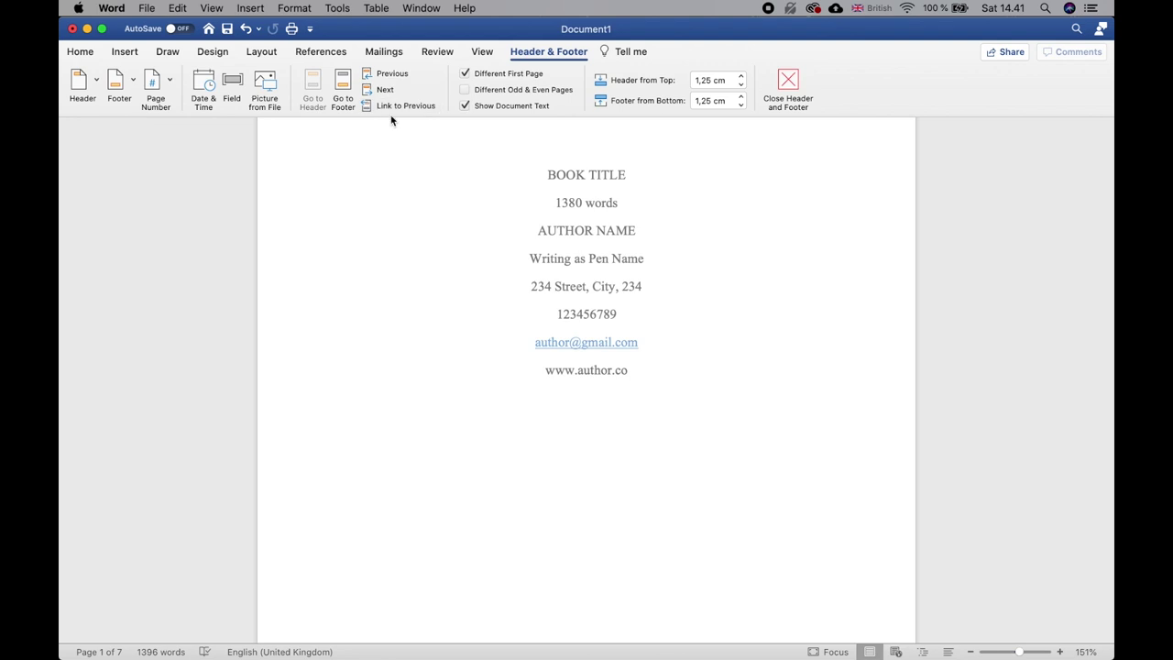
{"action": "scroll", "coordinate": [451, 468], "scroll_direction": "down", "scroll_amount": 8}
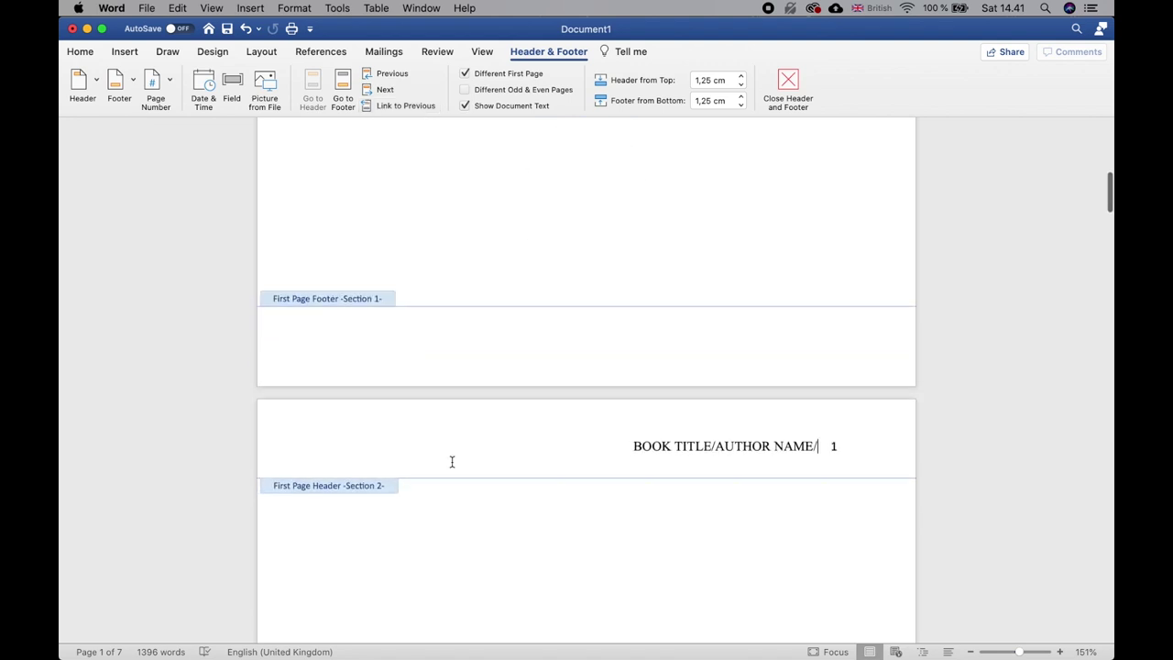
{"action": "scroll", "coordinate": [513, 378], "scroll_direction": "up", "scroll_amount": 9}
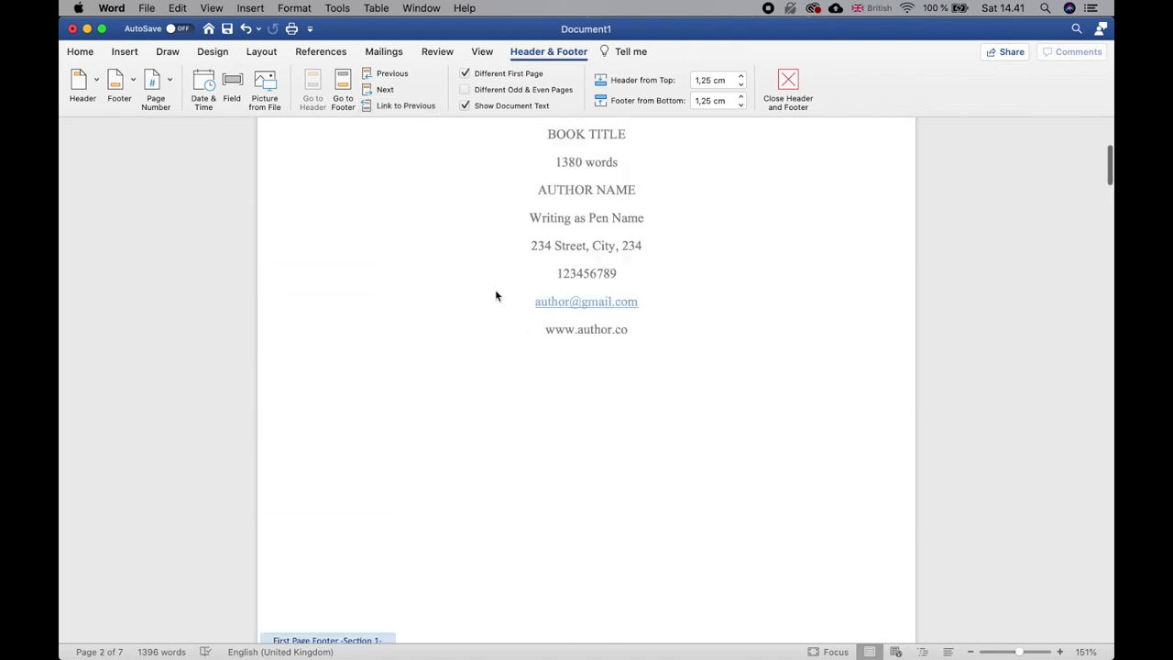
{"action": "scroll", "coordinate": [394, 121], "scroll_direction": "down", "scroll_amount": 8}
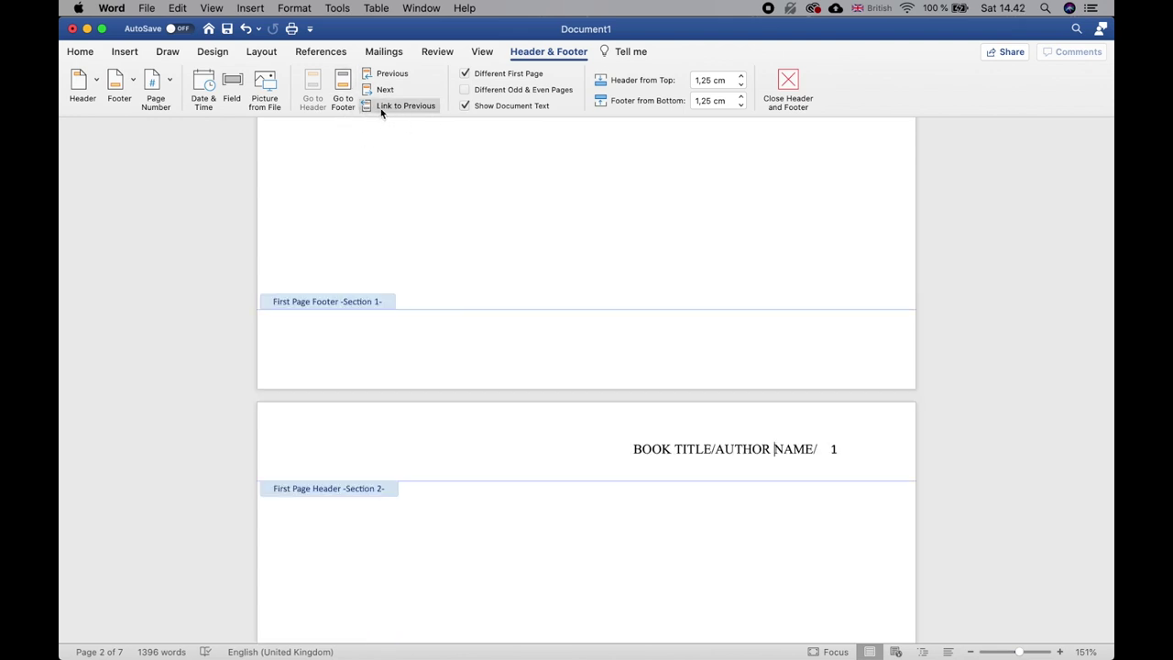
{"action": "triple_click", "coordinate": [846, 452]}
{"action": "scroll", "coordinate": [853, 458], "scroll_direction": "down", "scroll_amount": 5}
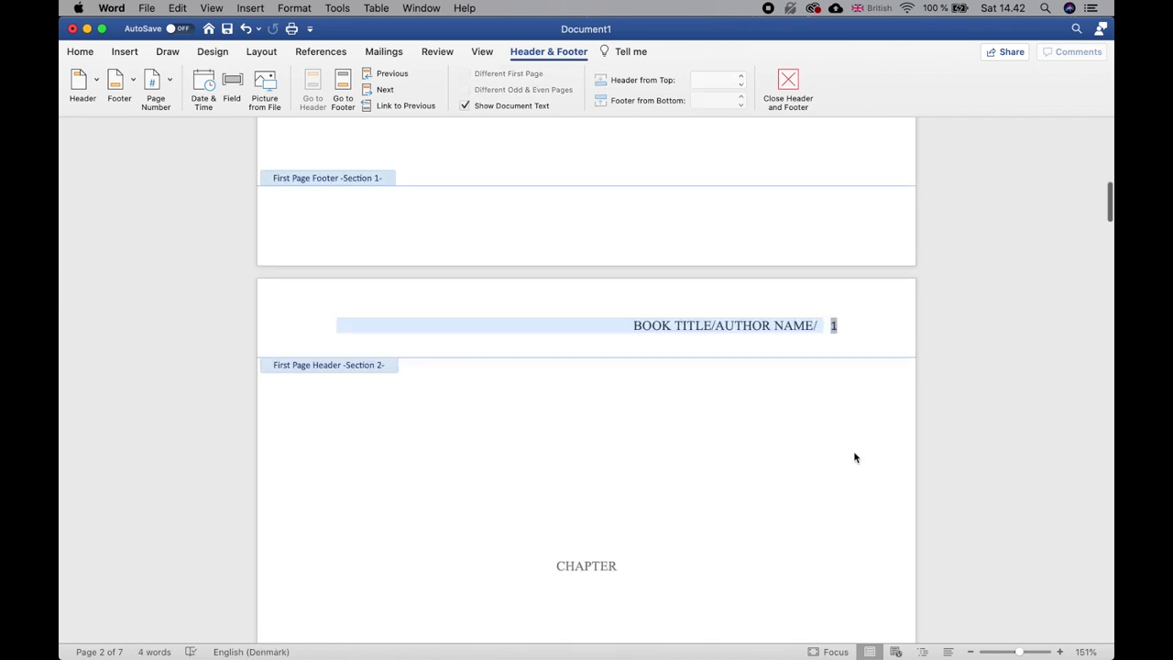
{"action": "double_click", "coordinate": [810, 456]}
{"action": "scroll", "coordinate": [809, 455], "scroll_direction": "up", "scroll_amount": 3}
{"action": "scroll", "coordinate": [809, 454], "scroll_direction": "down", "scroll_amount": 15}
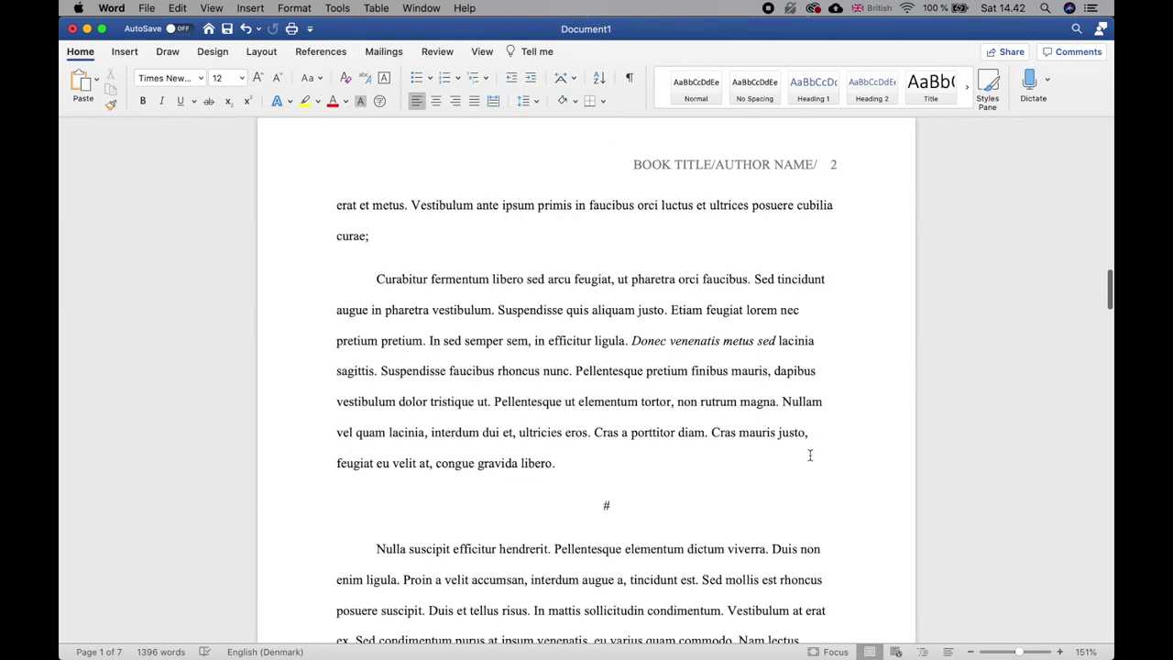
{"action": "scroll", "coordinate": [810, 456], "scroll_direction": "up", "scroll_amount": 15}
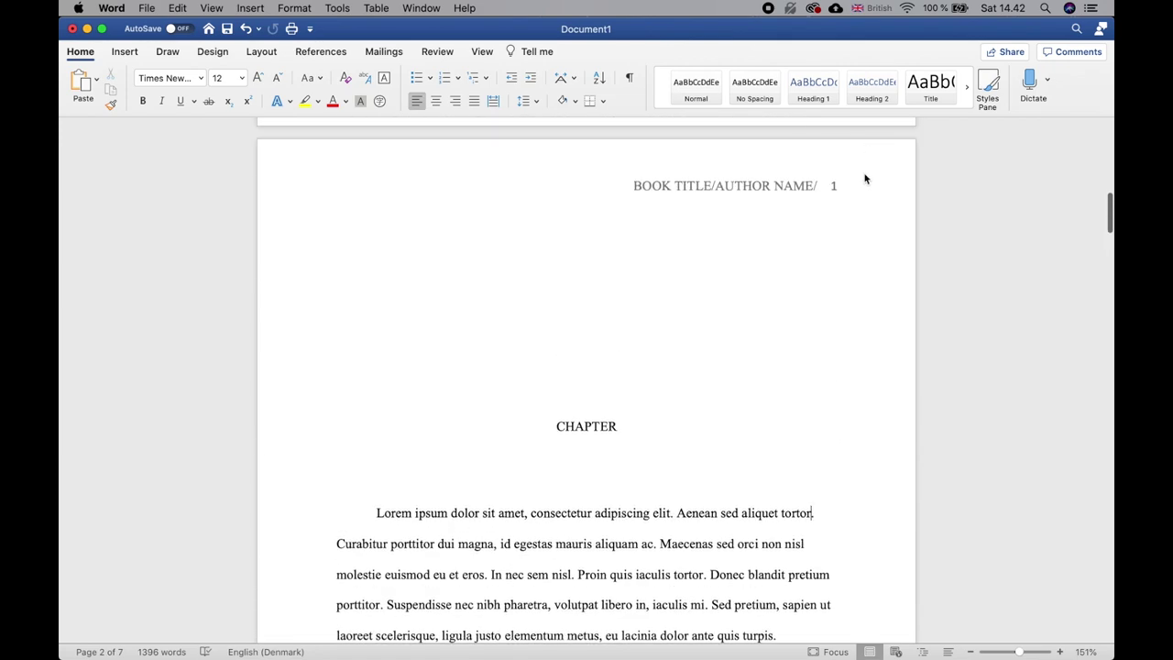
{"action": "scroll", "coordinate": [823, 553], "scroll_direction": "down", "scroll_amount": 1}
{"action": "scroll", "coordinate": [822, 552], "scroll_direction": "up", "scroll_amount": 5}
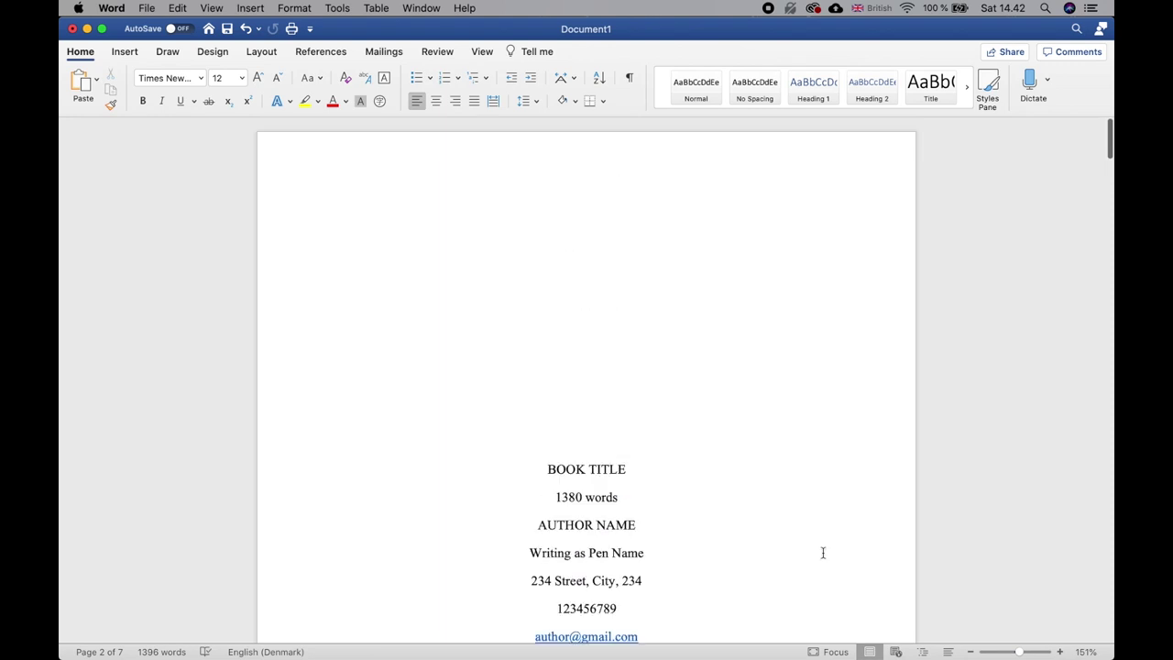
{"action": "scroll", "coordinate": [822, 552], "scroll_direction": "down", "scroll_amount": 3}
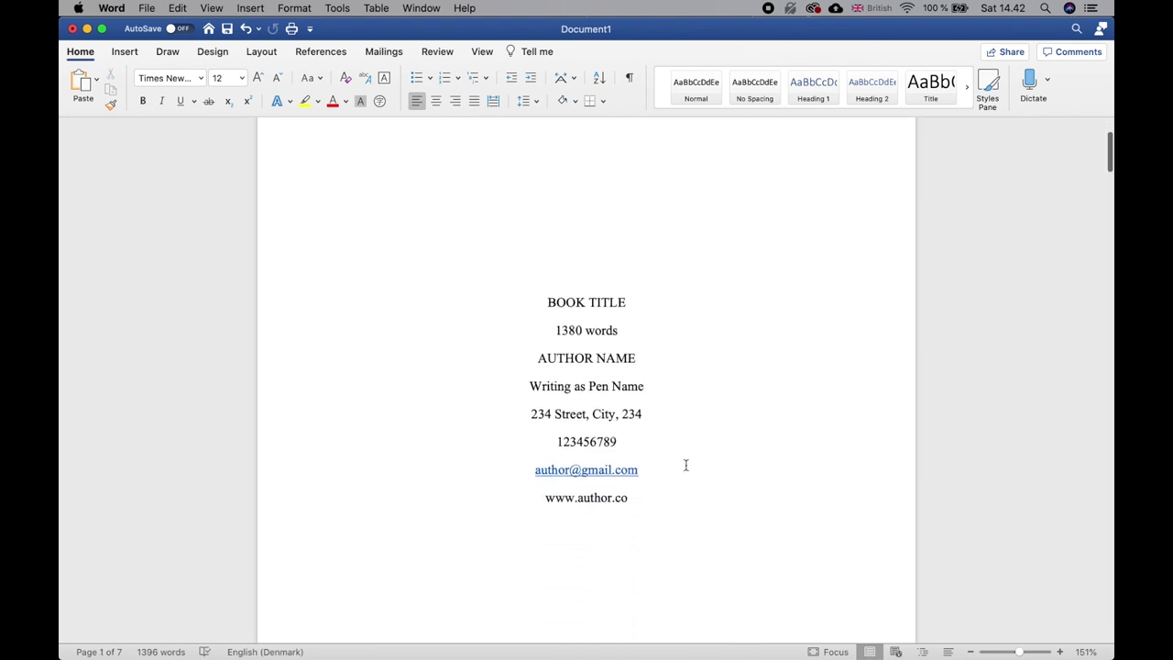
{"action": "scroll", "coordinate": [687, 466], "scroll_direction": "down", "scroll_amount": 10}
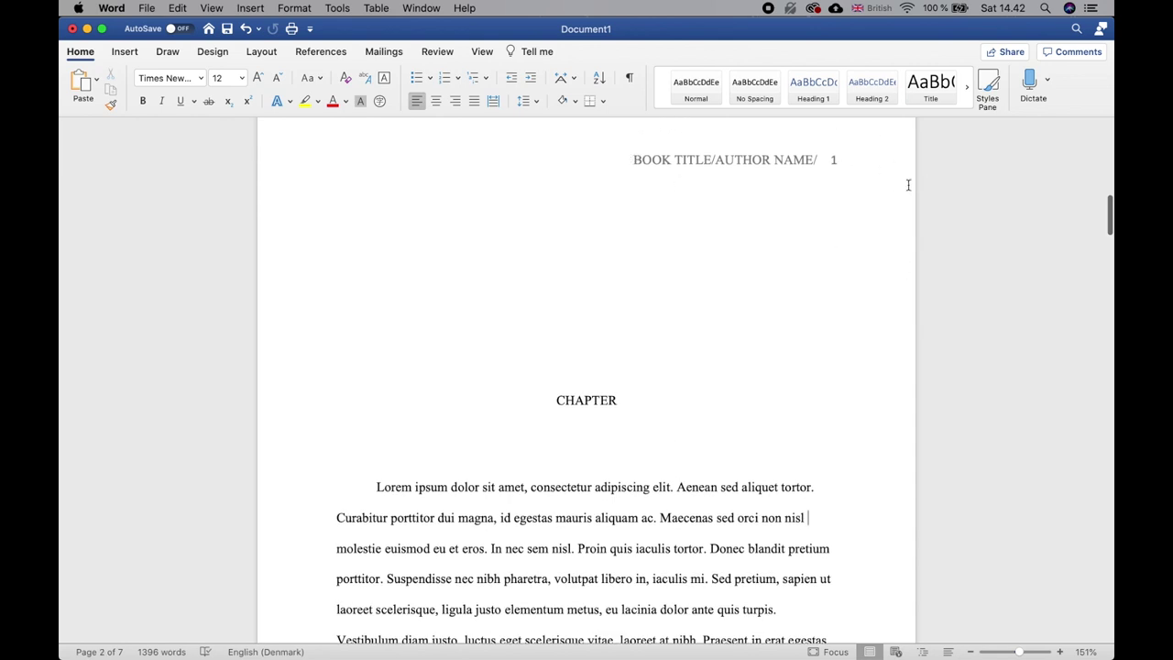
{"action": "scroll", "coordinate": [623, 440], "scroll_direction": "down", "scroll_amount": 15}
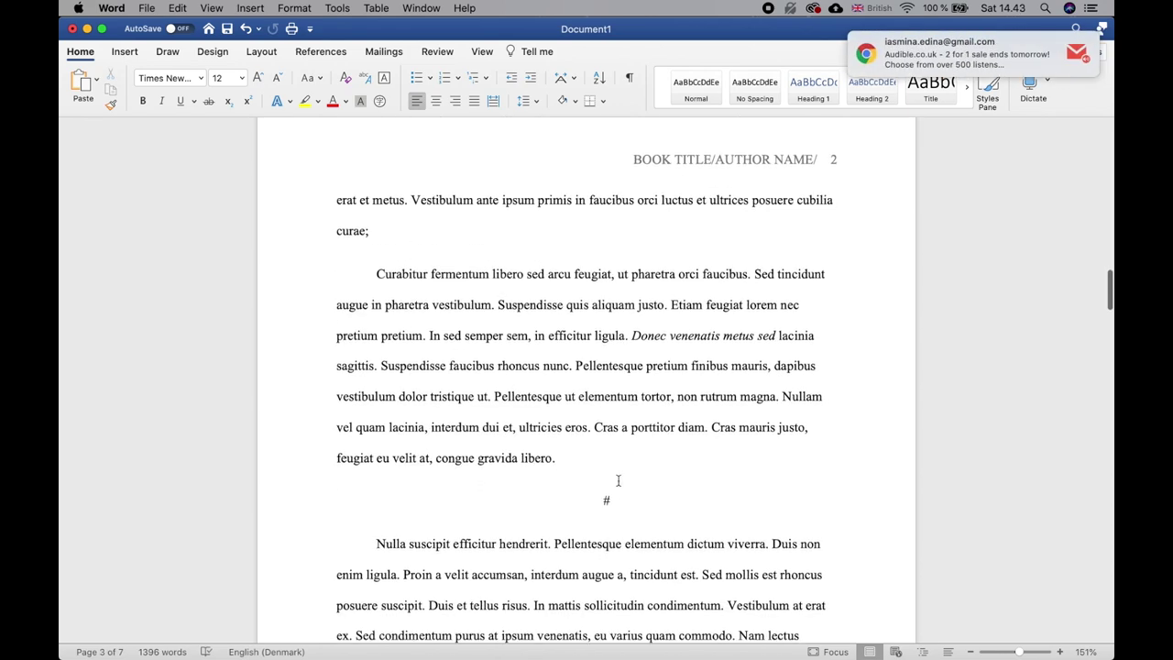
{"action": "scroll", "coordinate": [619, 484], "scroll_direction": "down", "scroll_amount": 20}
{"action": "scroll", "coordinate": [619, 481], "scroll_direction": "up", "scroll_amount": 5}
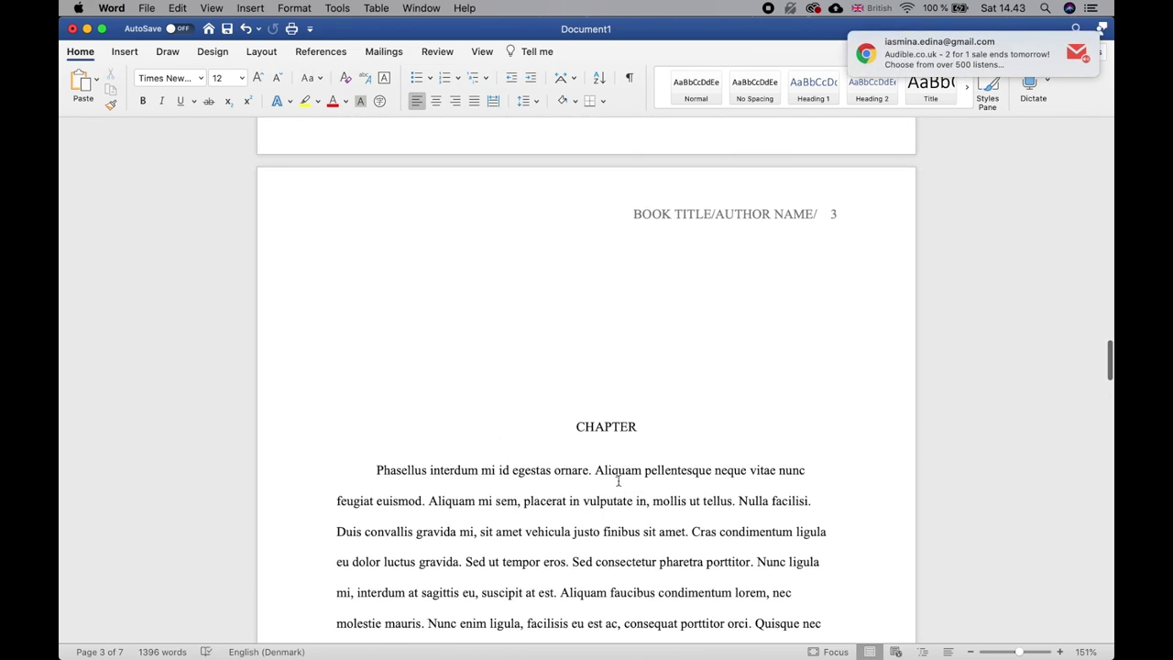
{"action": "scroll", "coordinate": [619, 480], "scroll_direction": "down", "scroll_amount": 12}
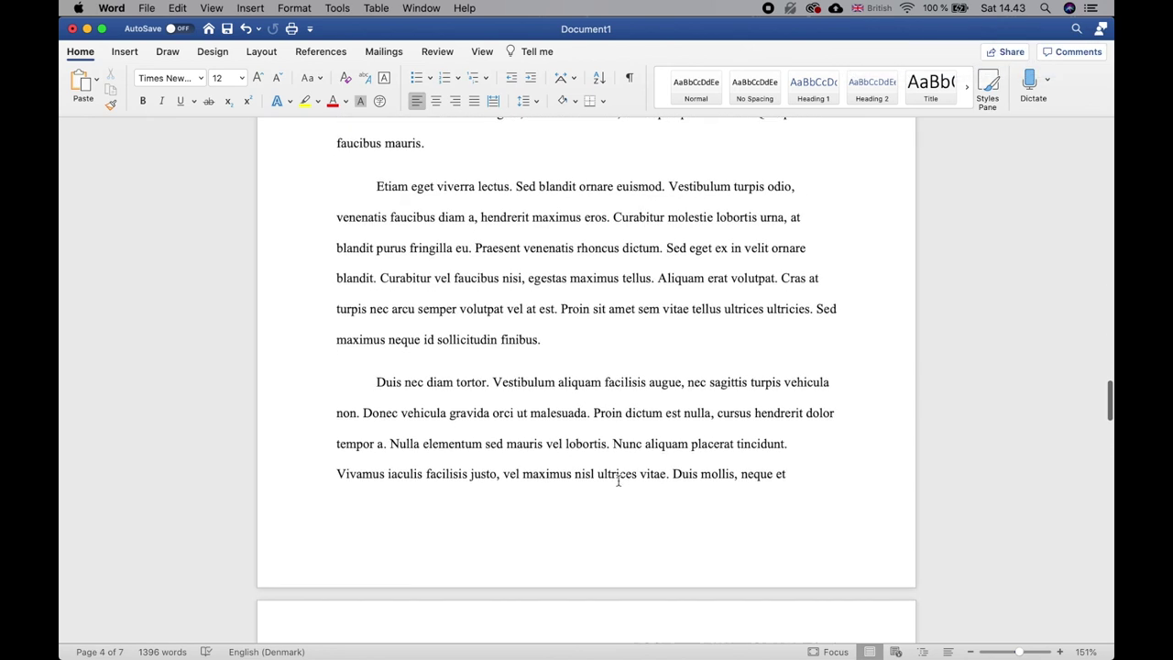
{"action": "scroll", "coordinate": [629, 291], "scroll_direction": "up", "scroll_amount": 1}
{"action": "left_click", "coordinate": [564, 315]}
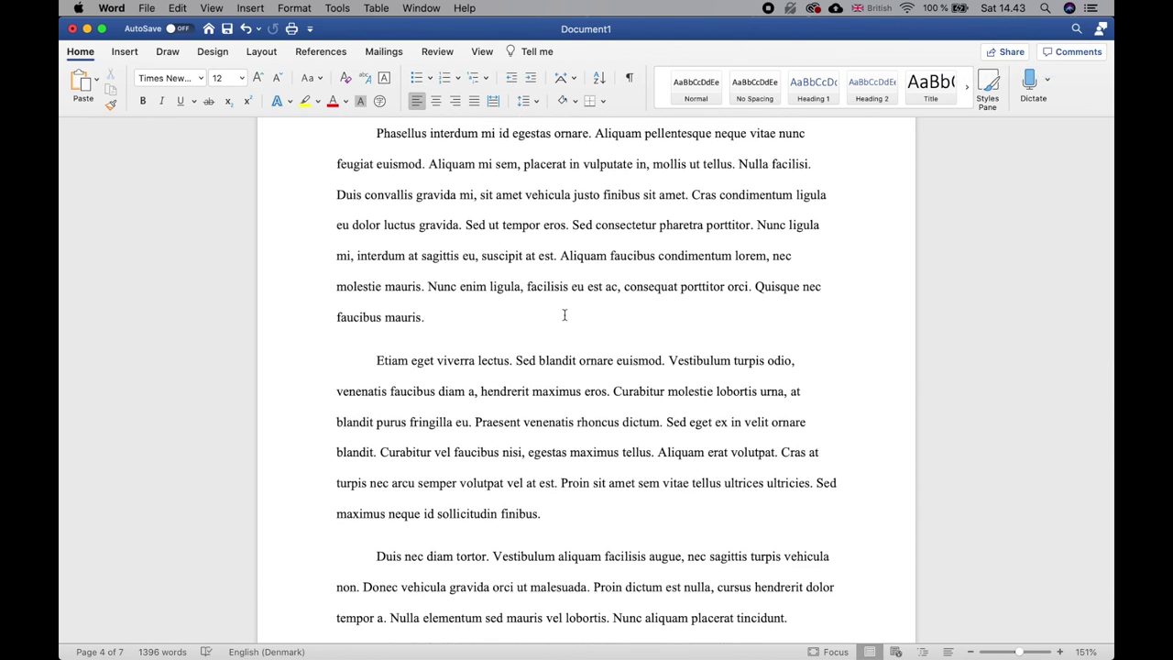
{"action": "scroll", "coordinate": [565, 315], "scroll_direction": "up", "scroll_amount": 4}
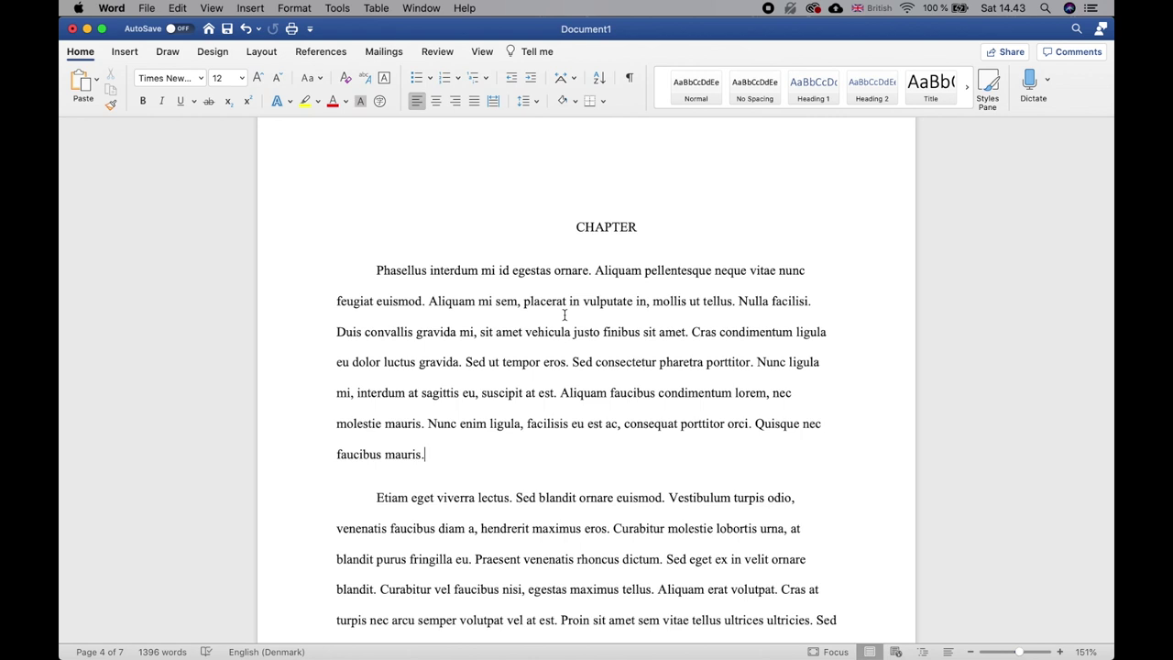
{"action": "scroll", "coordinate": [564, 314], "scroll_direction": "down", "scroll_amount": 20}
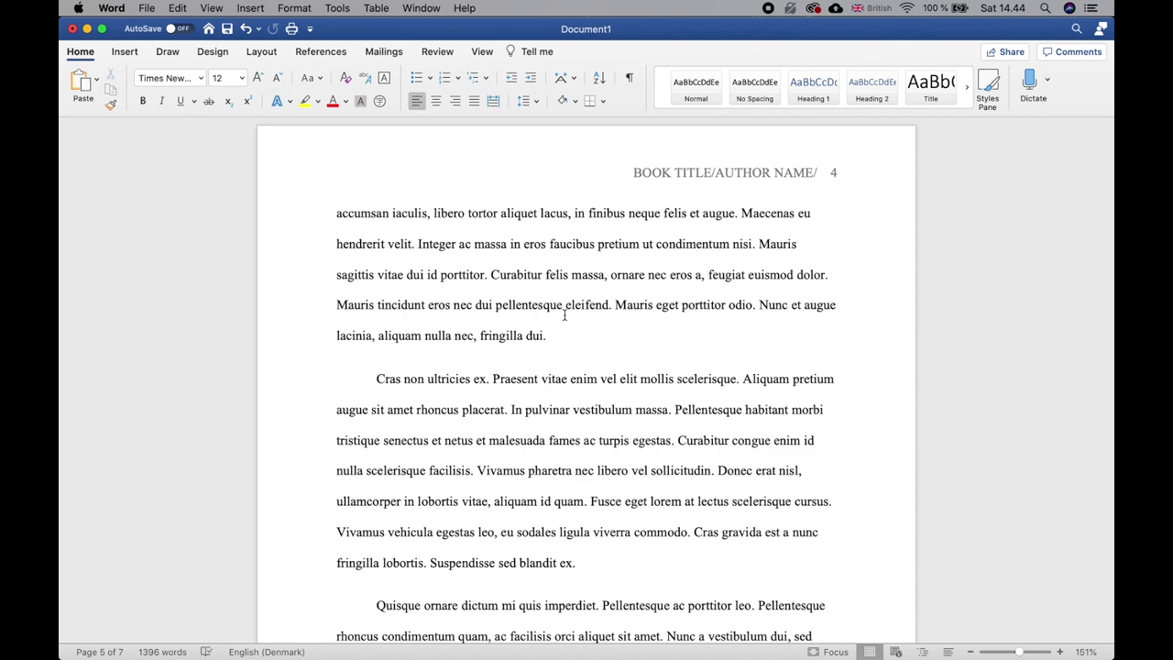
{"action": "scroll", "coordinate": [565, 314], "scroll_direction": "down", "scroll_amount": 8}
{"action": "scroll", "coordinate": [564, 314], "scroll_direction": "up", "scroll_amount": 9}
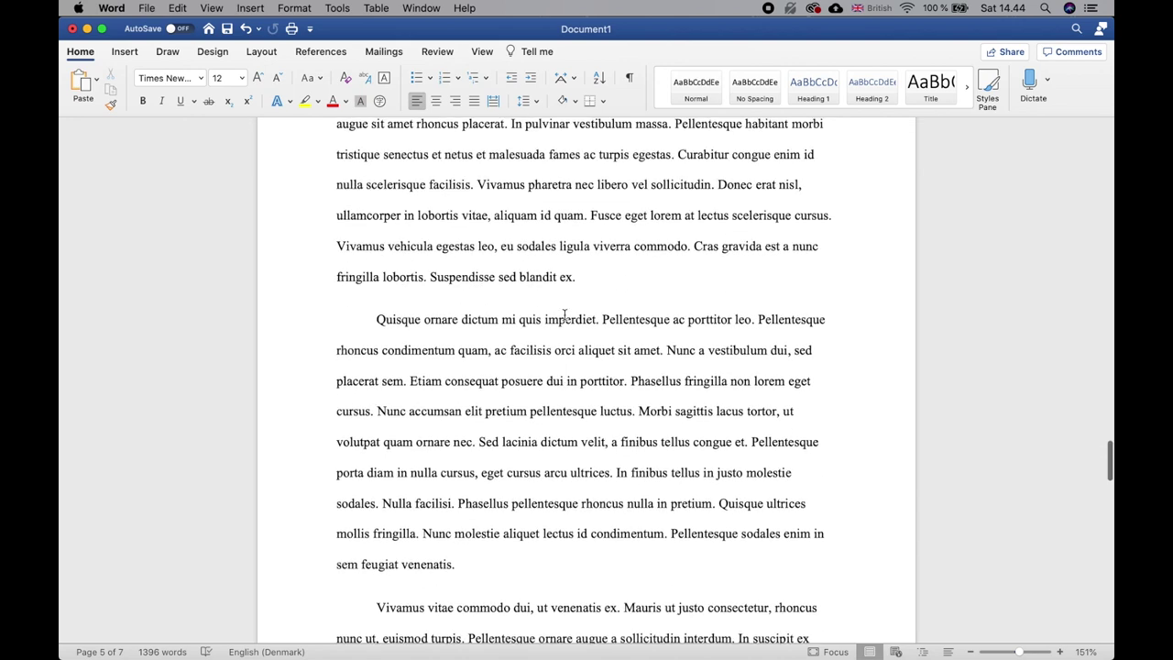
{"action": "scroll", "coordinate": [565, 315], "scroll_direction": "up", "scroll_amount": 12}
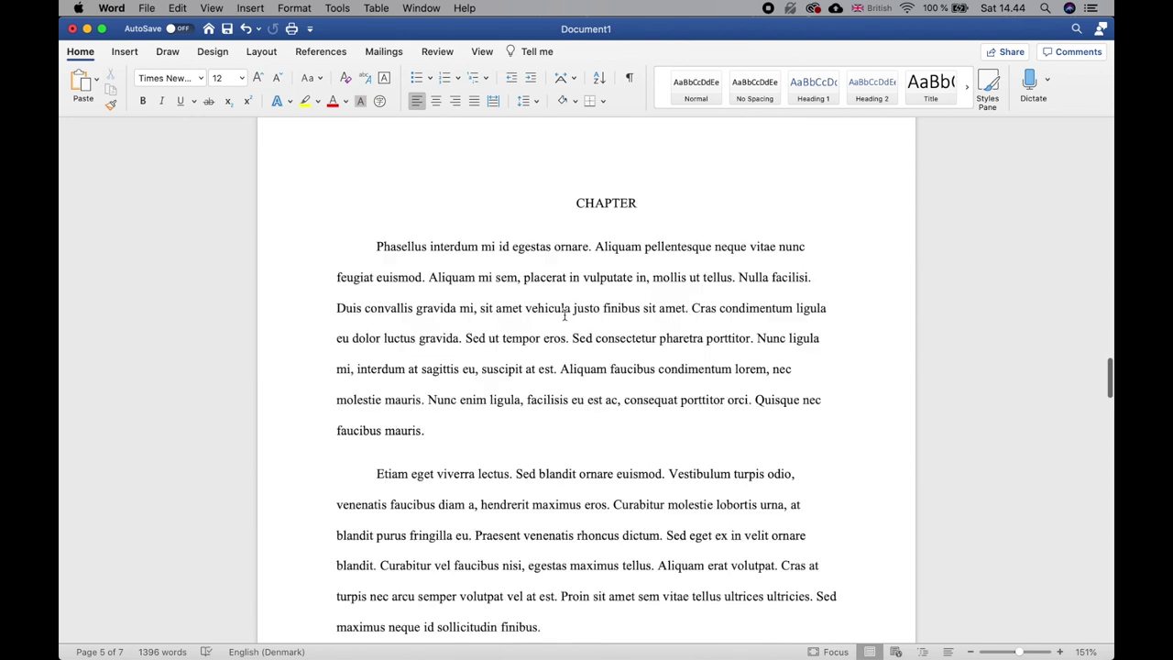